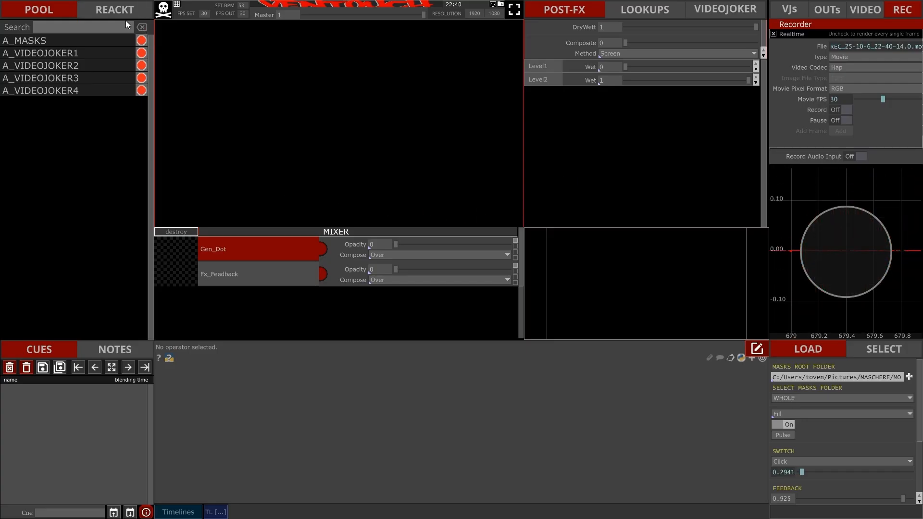
Step: Leave the performance interface for the network editor and go to the bookmarked pool network
key("Escape")
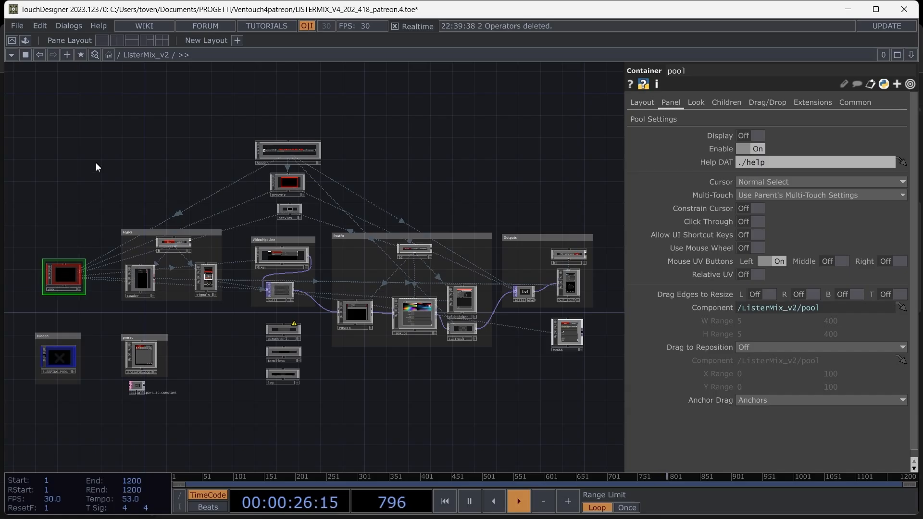
scroll(37, 269, "up", 6)
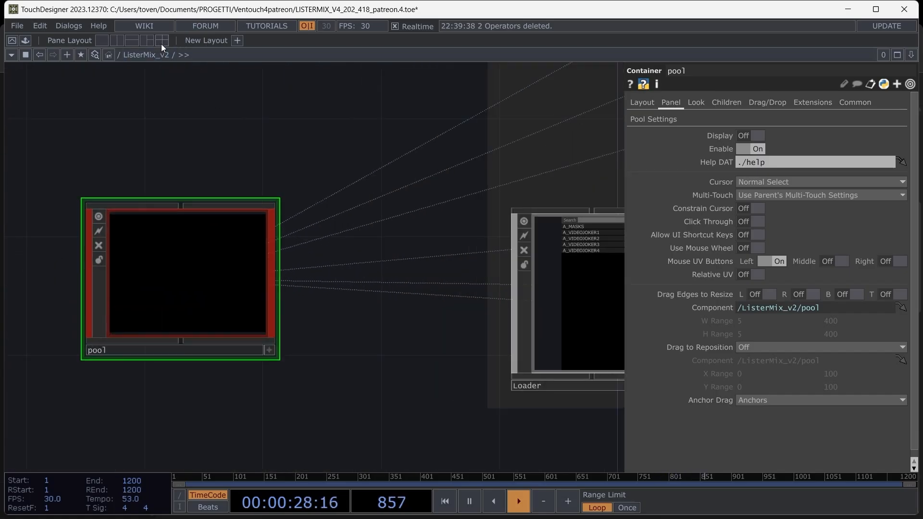
left_click(81, 55)
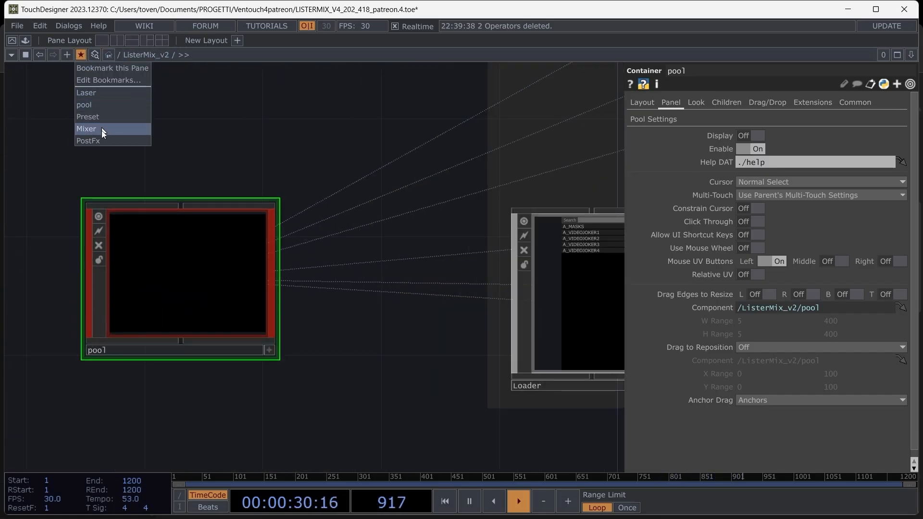
left_click(108, 105)
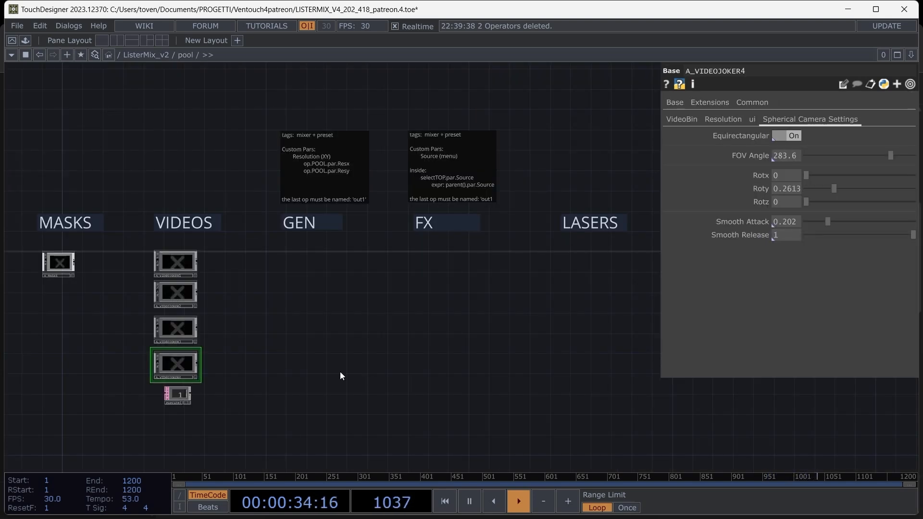
Step: Examine the pool's MASKS component and read the requirement notes above the GEN and FX headings
left_click(63, 263)
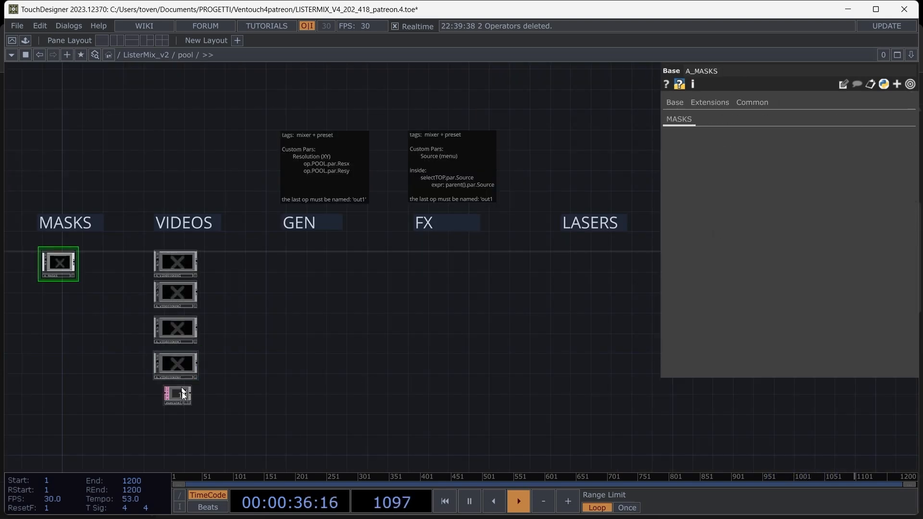
scroll(428, 221, "up", 5)
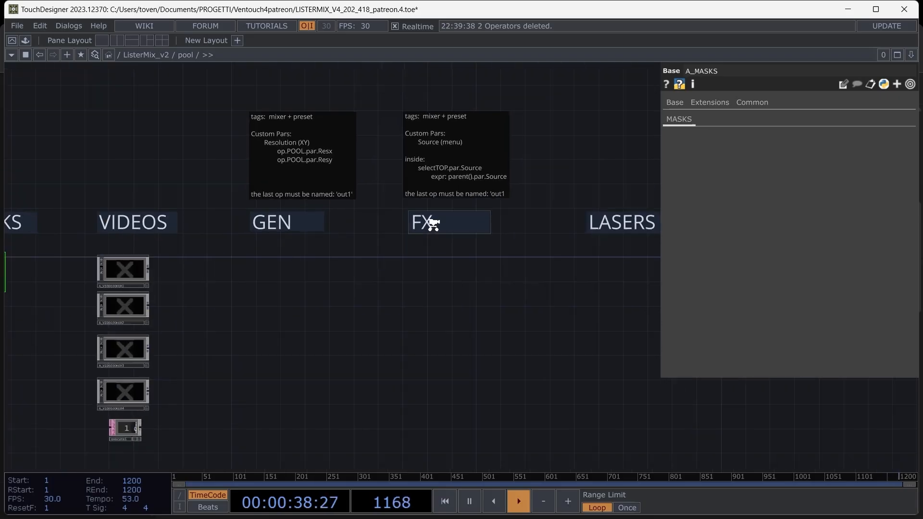
left_click_drag(348, 154, 350, 233)
scroll(351, 236, "up", 2)
scroll(351, 235, "up", 1)
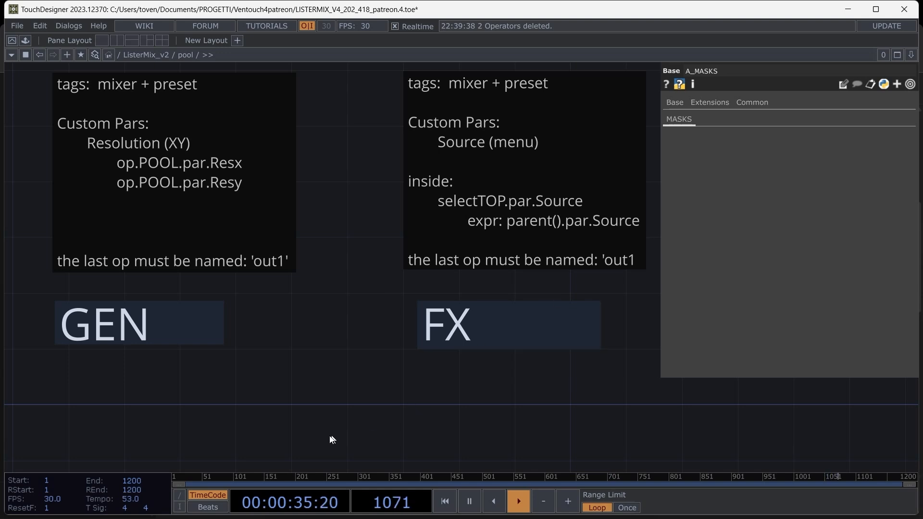
left_click_drag(345, 415, 347, 390)
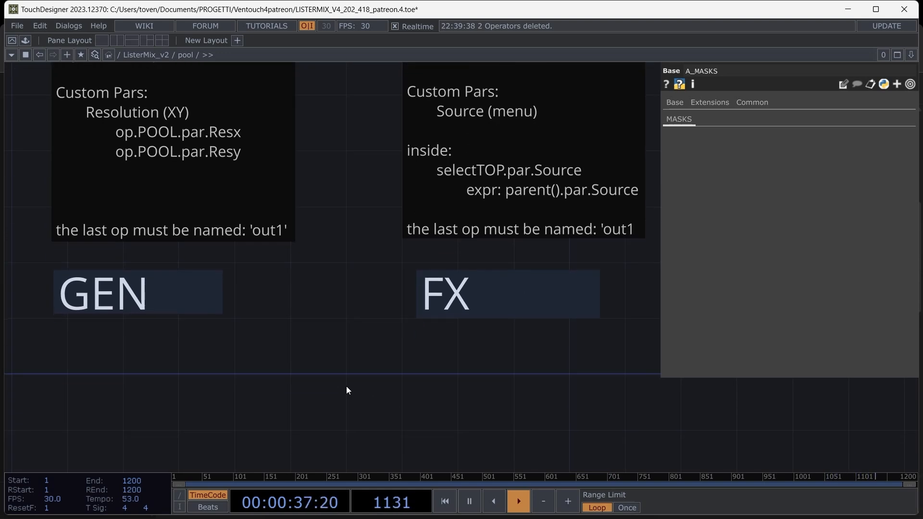
scroll(347, 389, "down", 2)
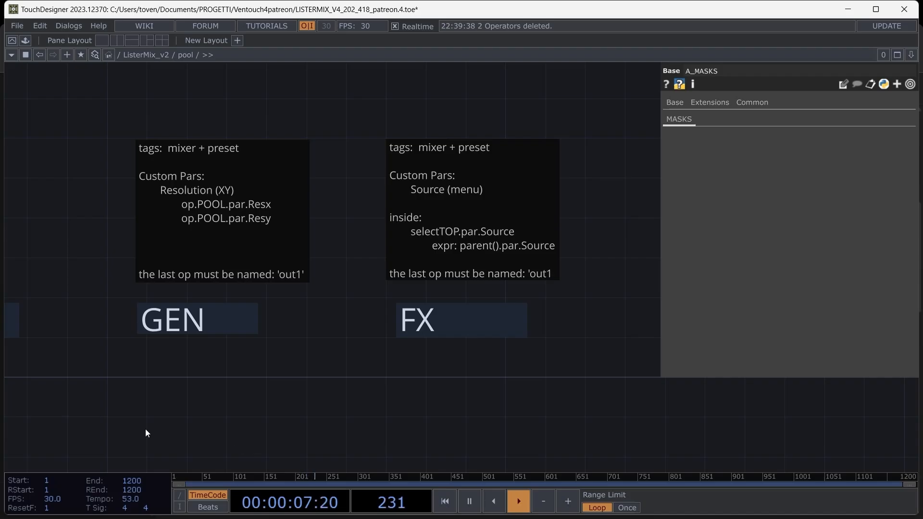
Step: Create a Base component below the GEN heading in the pool network
key("Tab")
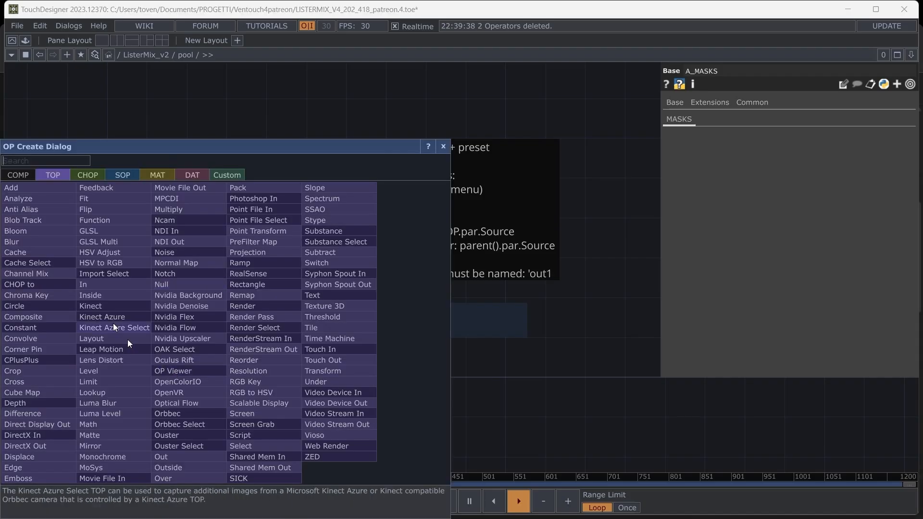
left_click(11, 178)
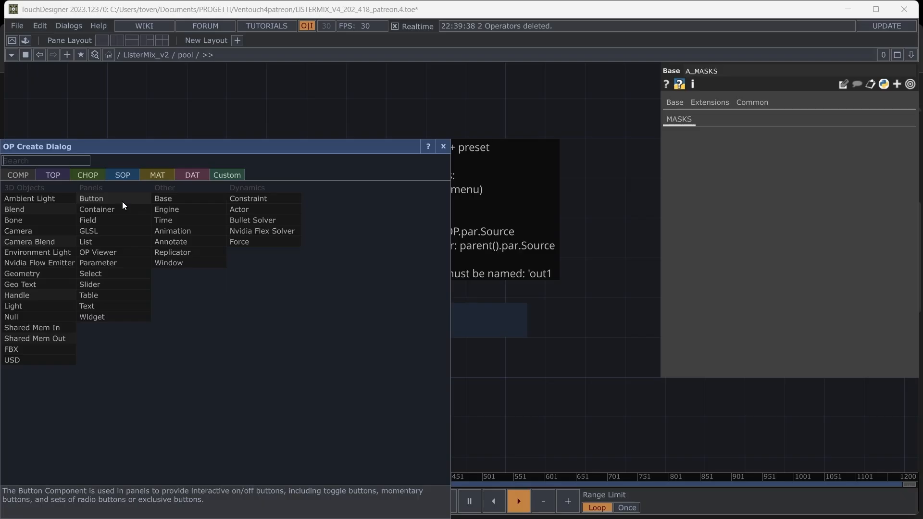
left_click(165, 198)
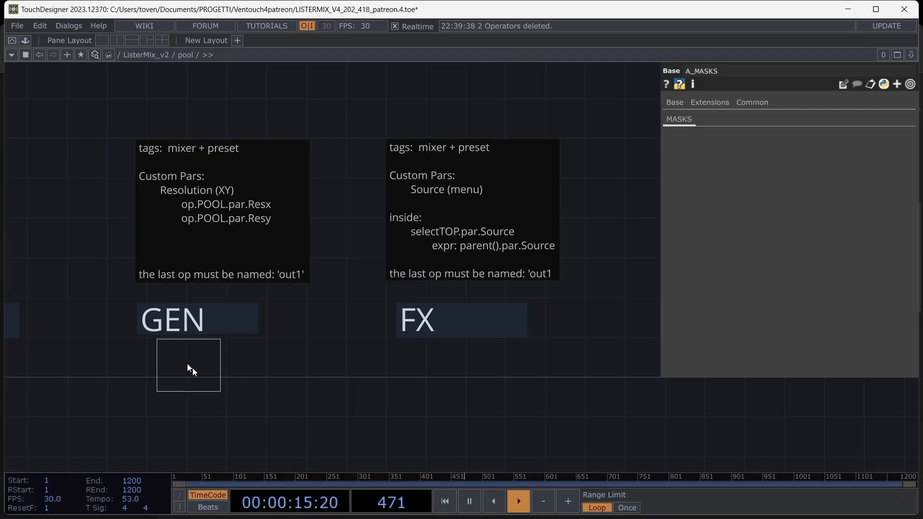
left_click(191, 381)
Step: Duplicate the Base component and place the copy below the FX heading
key("ctrl+c")
key("ctrl+v")
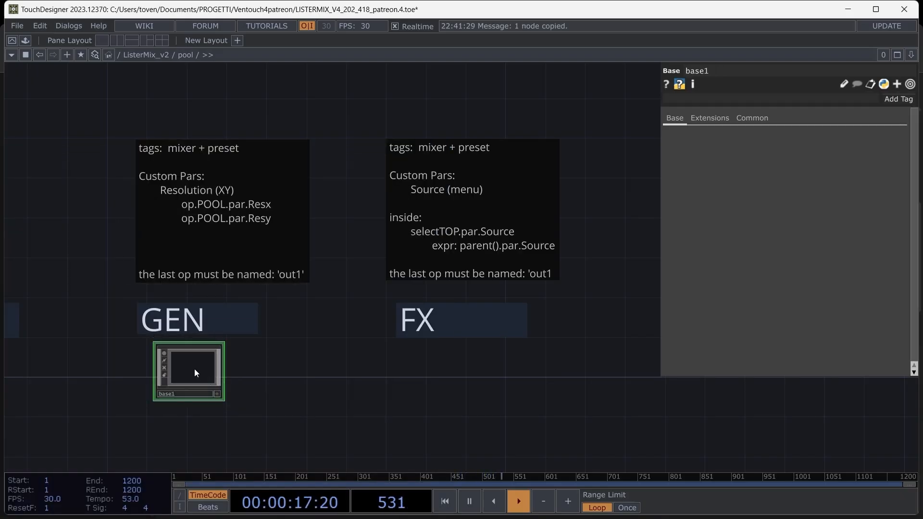
left_click(196, 422)
left_click_drag(196, 422, 444, 360)
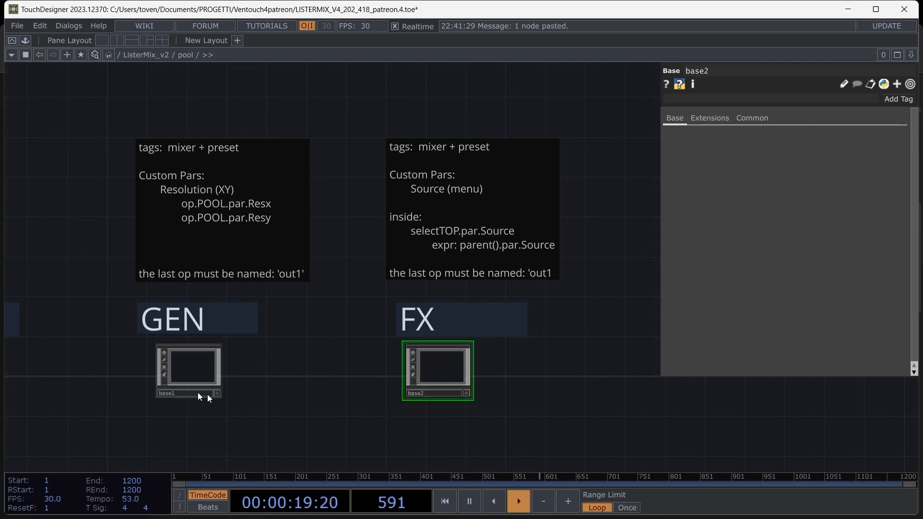
Step: Rename the Base under GEN as Gen_Dot and the one under FX as Fx_Feedback
left_click(182, 393)
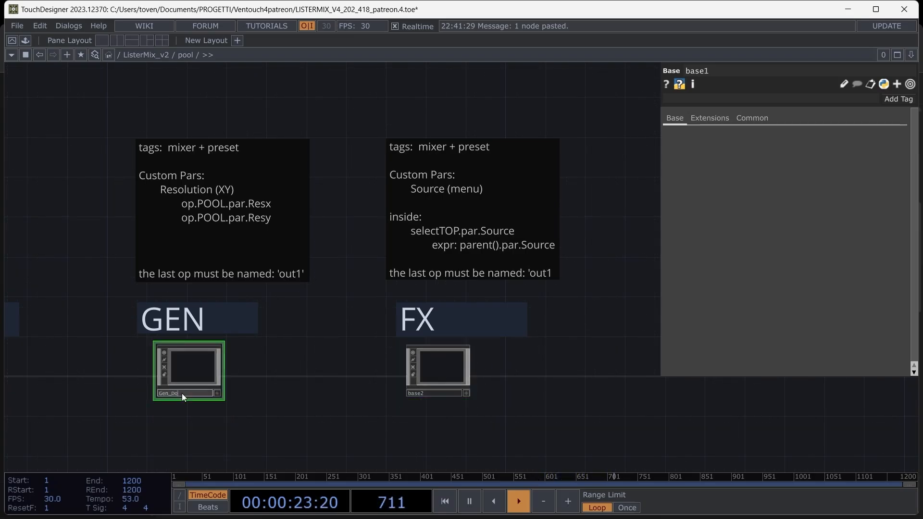
left_click(422, 392)
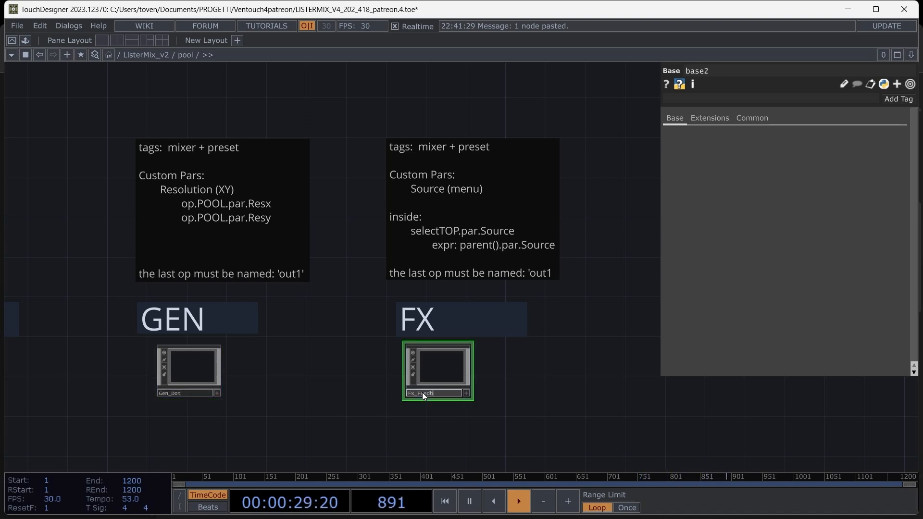
key("Return")
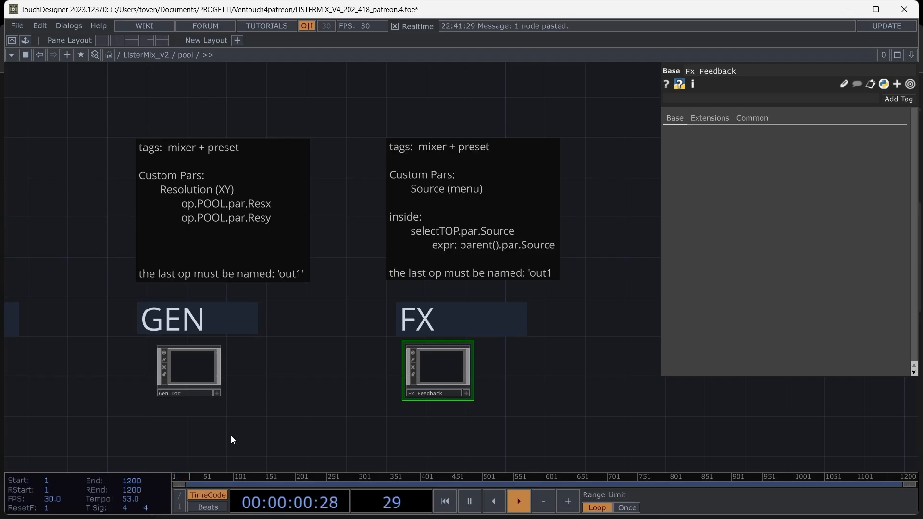
Step: Add the tags mixer and preset to the Gen_Dot component
left_click(194, 366)
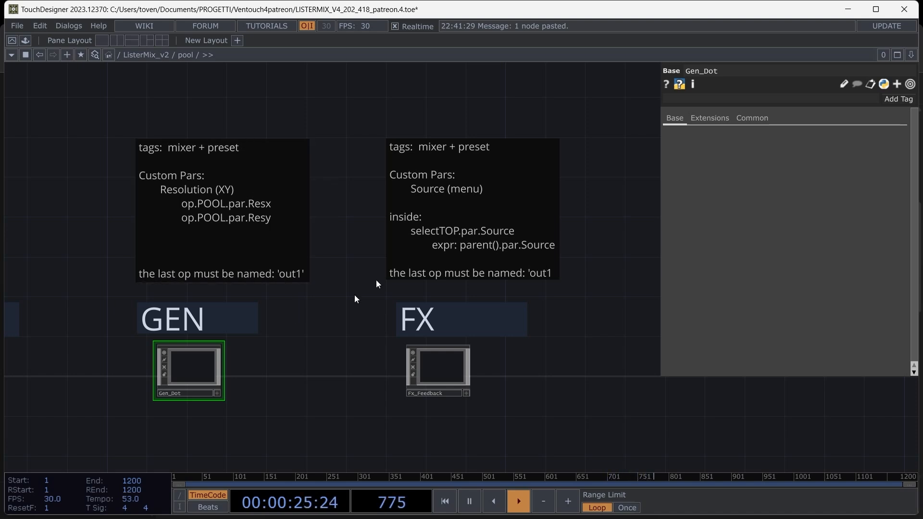
right_click_drag(145, 373, 502, 393)
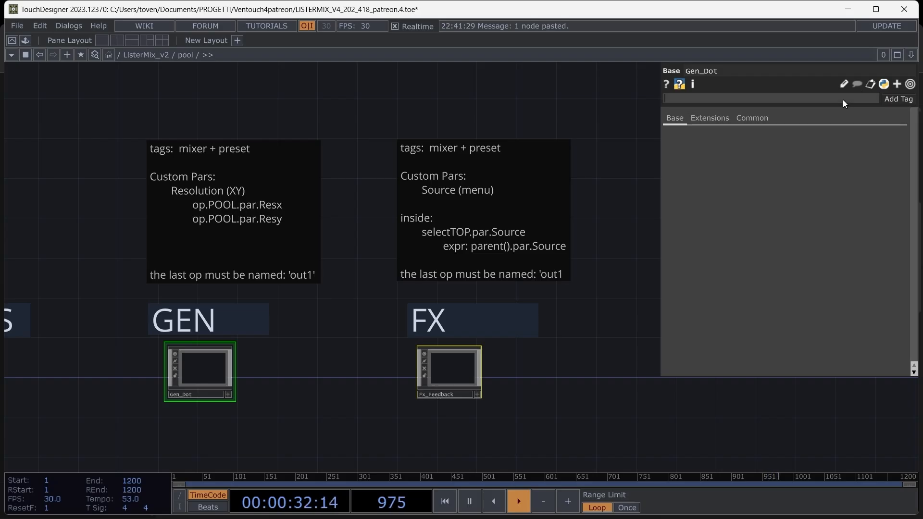
type("r")
key("Return")
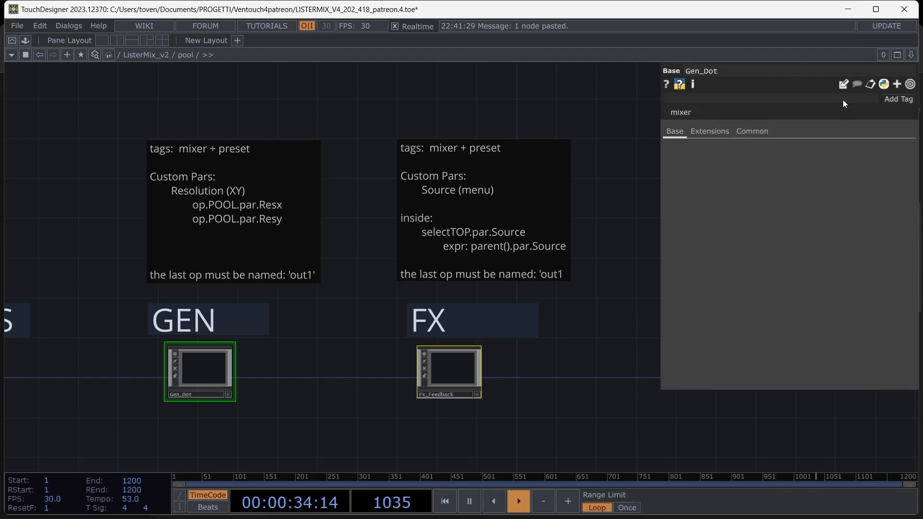
type("preset")
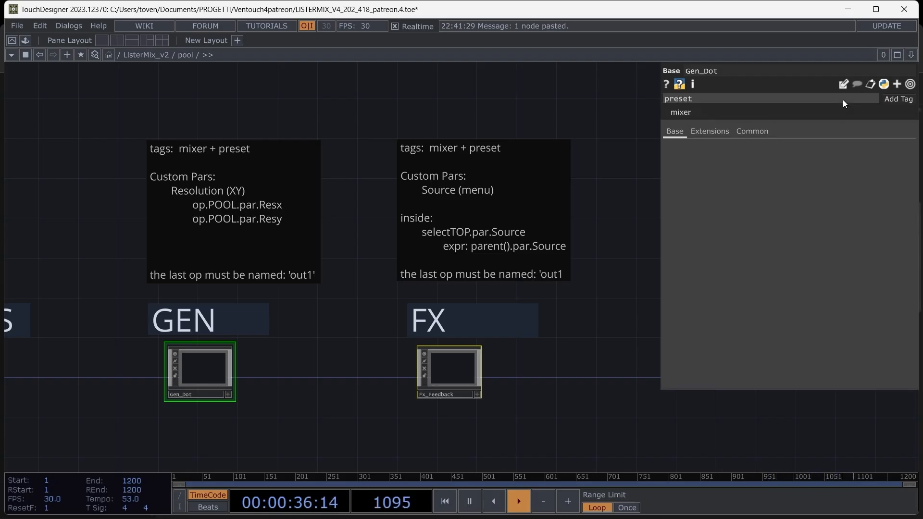
key("Return")
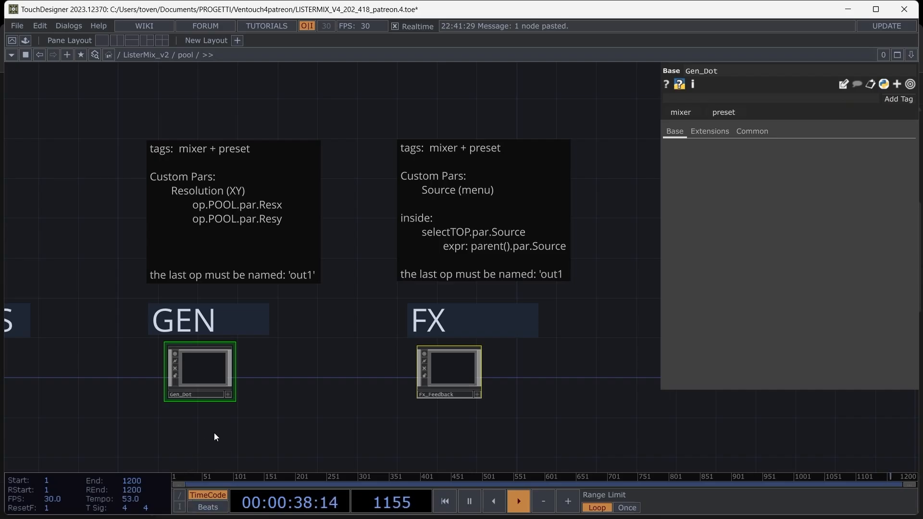
Step: Customize the Gen_Dot component with two custom parameter pages named Dot and Resolution
right_click(203, 368)
left_click(241, 323)
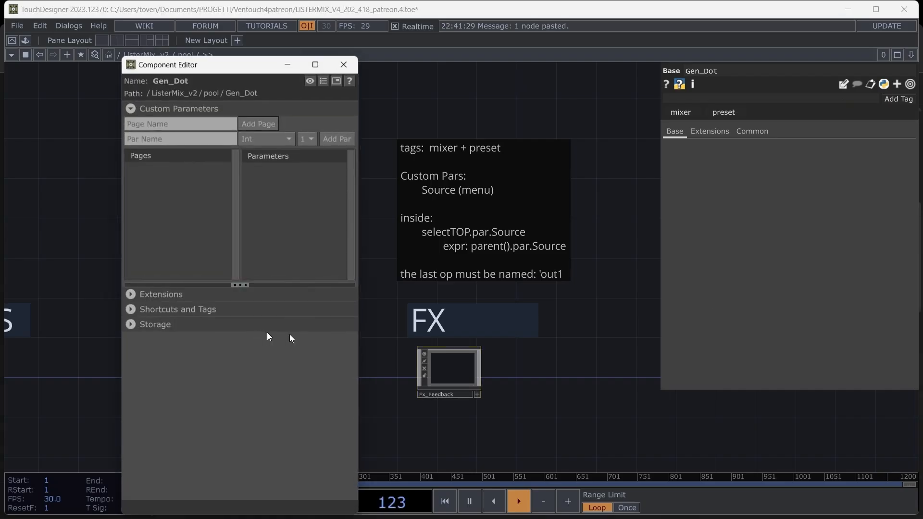
left_click(186, 123)
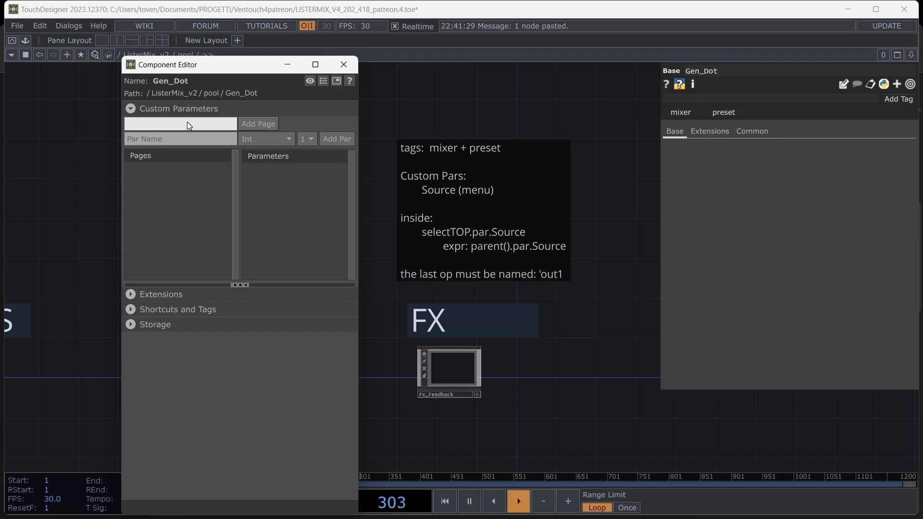
type("Dot")
key("Return")
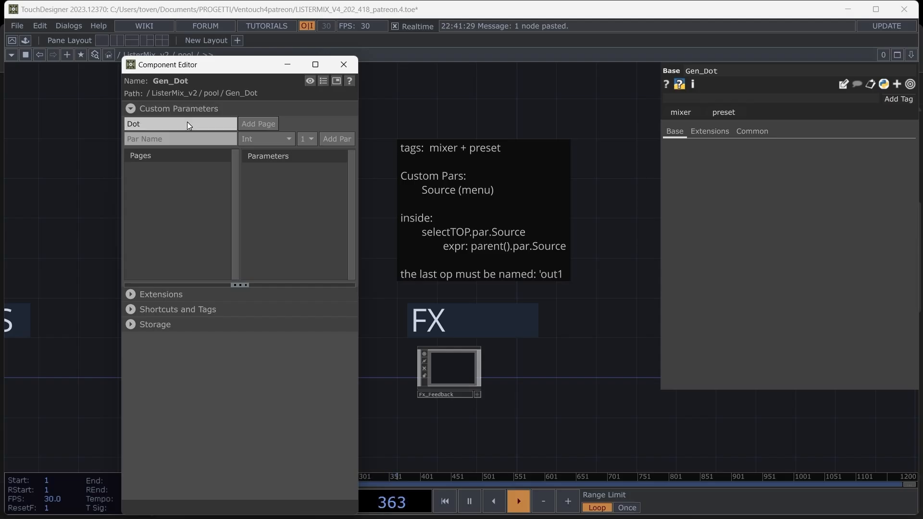
left_click(247, 128)
left_click(181, 123)
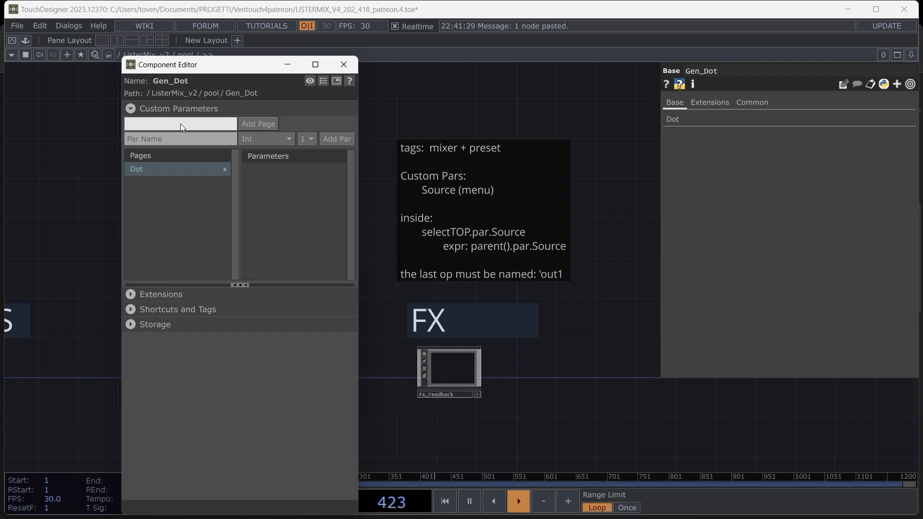
type("Resolution")
key("Return")
left_click(266, 123)
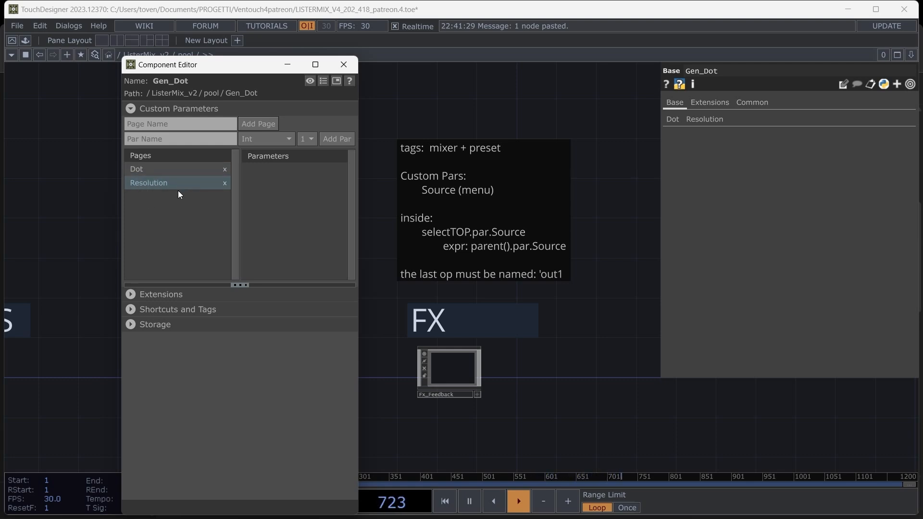
Step: Add an XY parameter named Resolution to Gen_Dot's Resolution page and close the Component Editor
left_click(167, 139)
type("Resol")
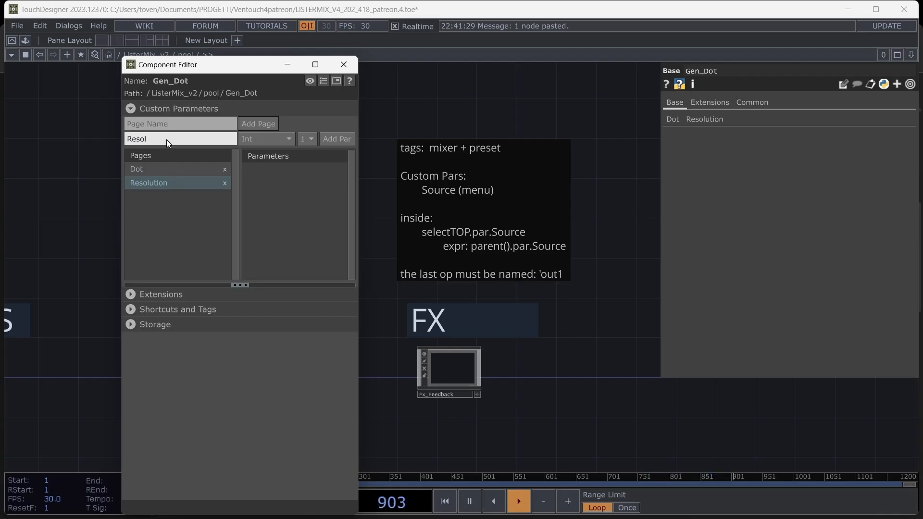
type("ution")
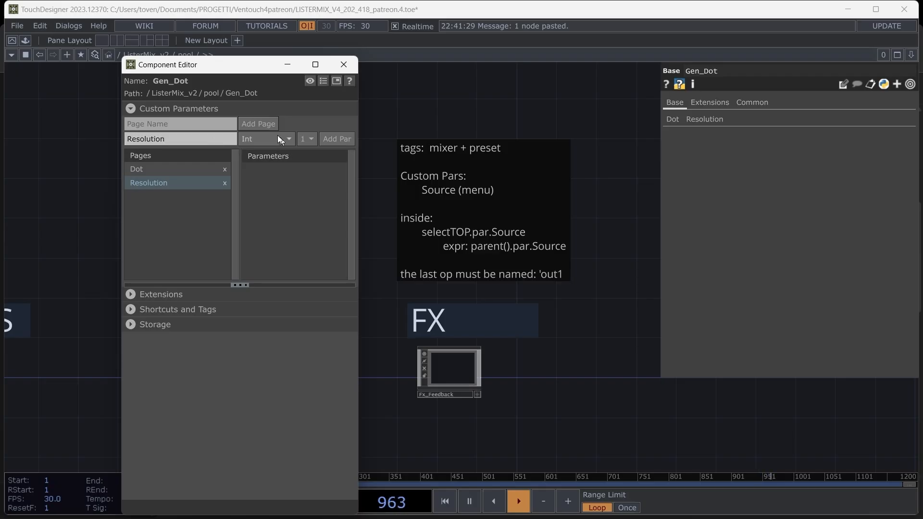
left_click(277, 135)
left_click(344, 215)
left_click(339, 140)
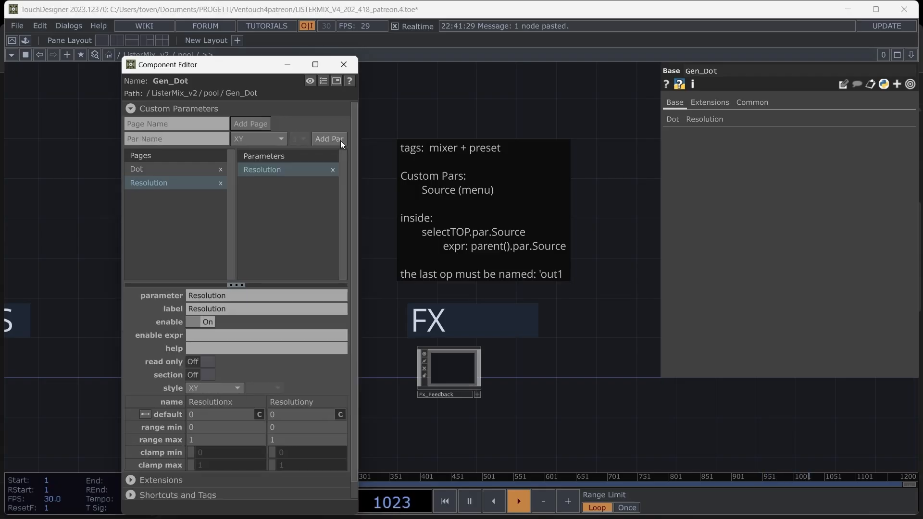
left_click(343, 64)
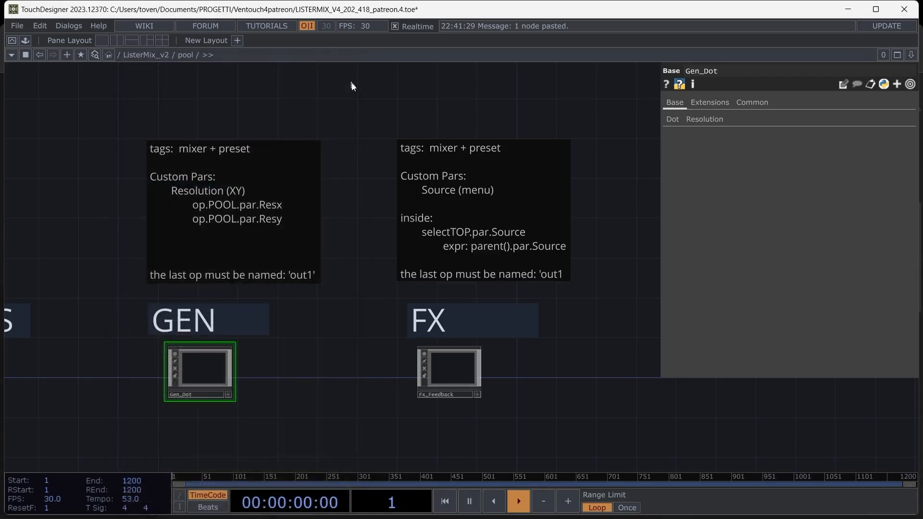
Step: Set the X value of Gen_Dot's Resolution parameter to the expression op.POOL.par.Resx
left_click(704, 121)
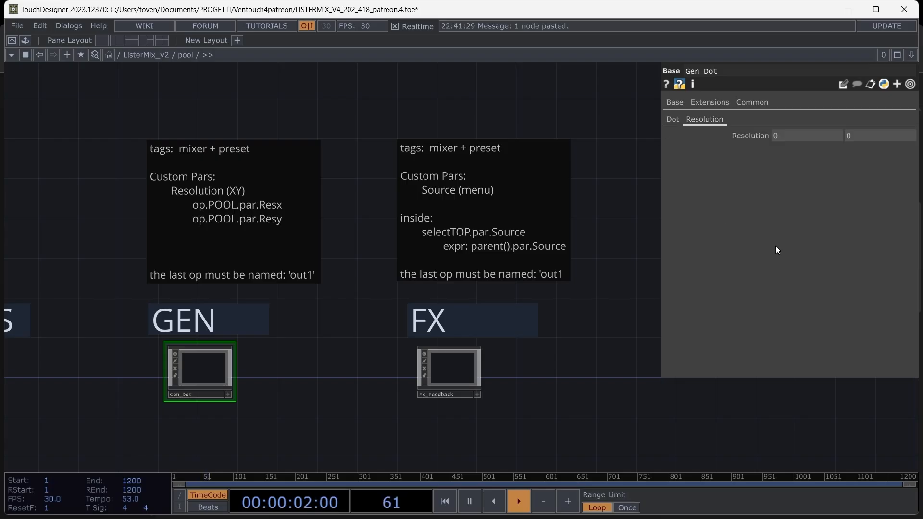
left_click(779, 136)
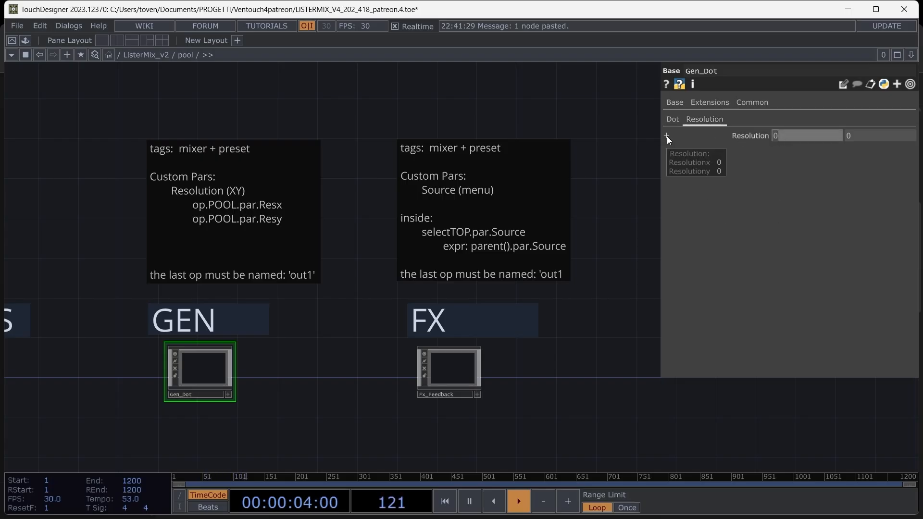
type("op.POO")
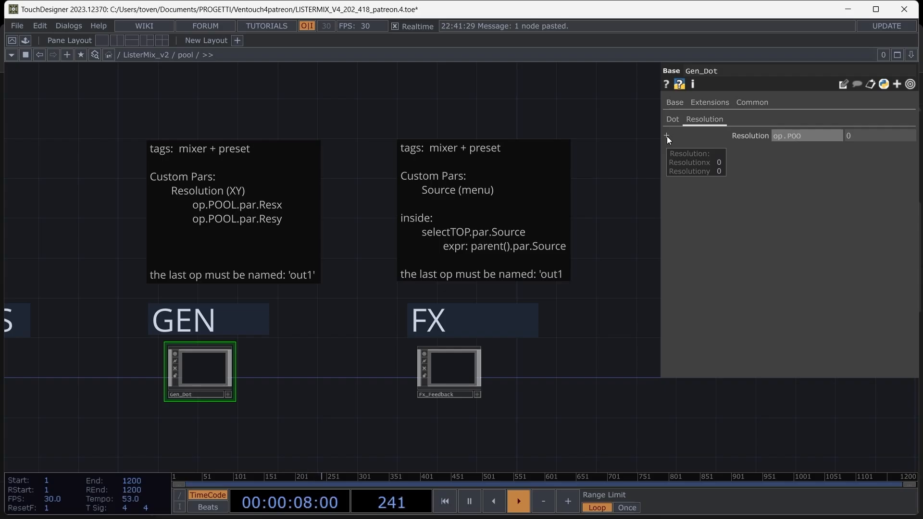
type("L.par.Resx")
key("Return")
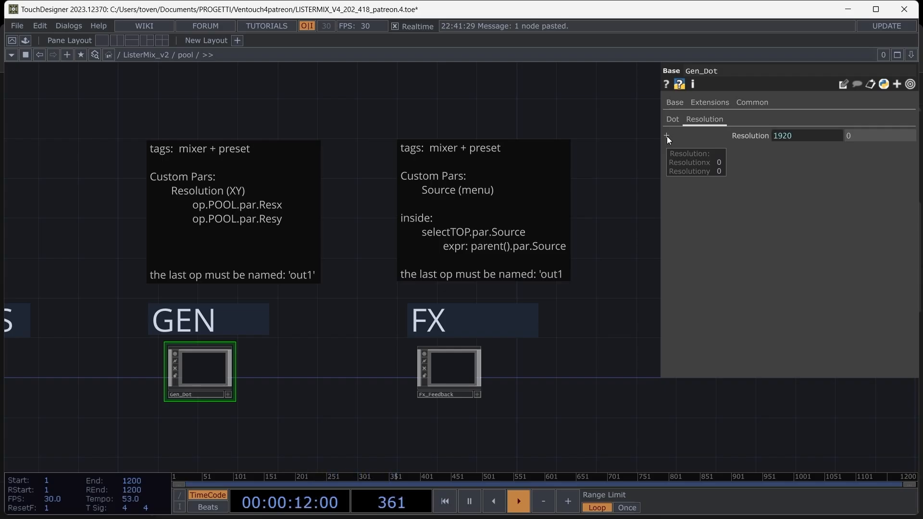
Step: Set the Y value of Gen_Dot's Resolution parameter to the expression op.POOL.par.Resy and check the mixer in perform mode
left_click(750, 136)
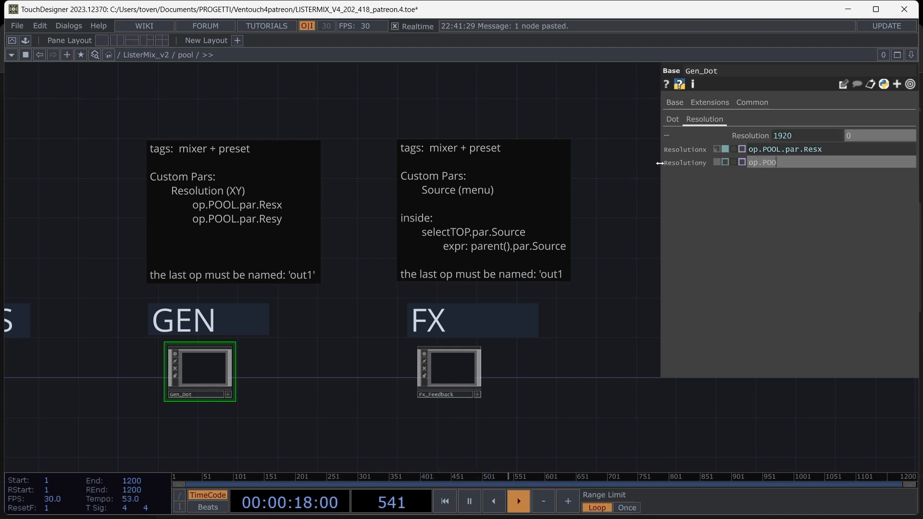
type("op.POOL.par.")
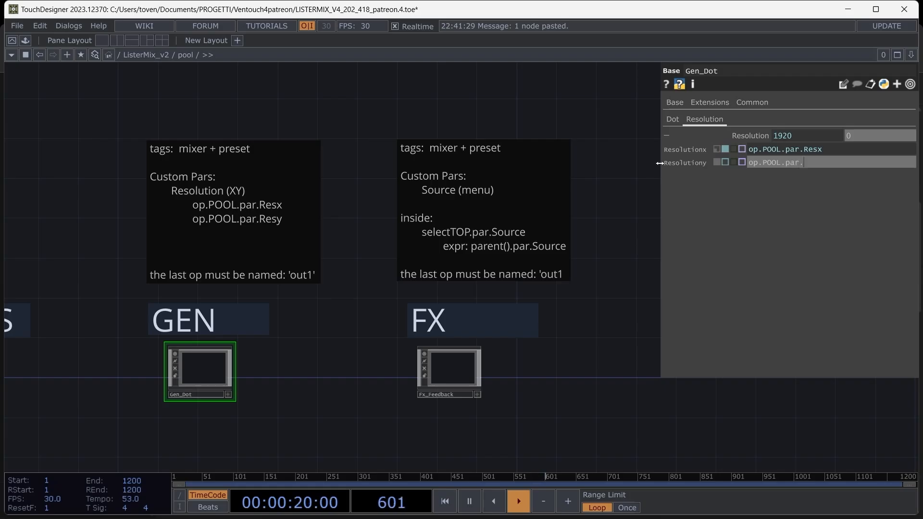
type("Resy")
key("Return")
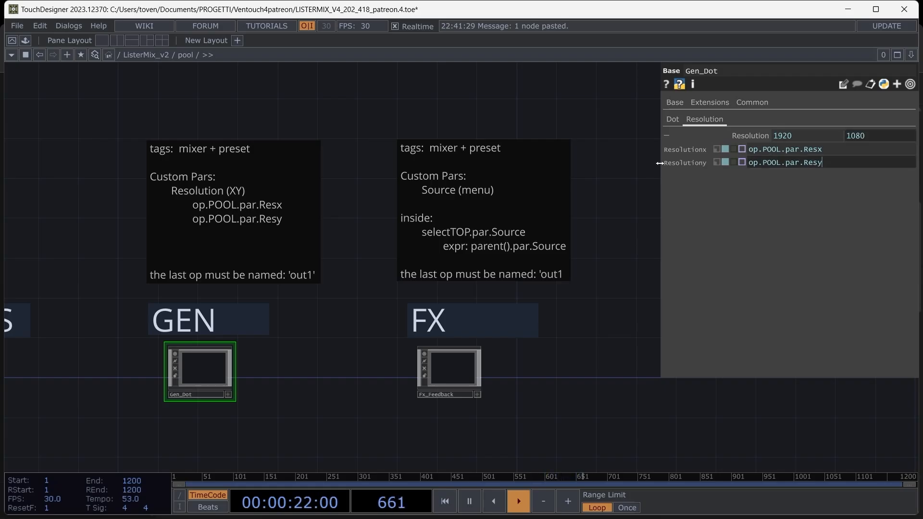
key("F1")
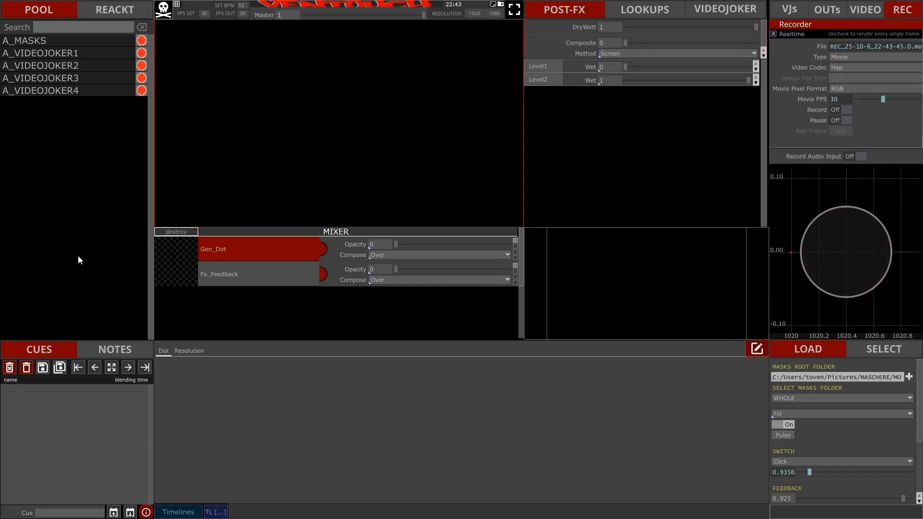
key("Escape")
Step: Customize the Fx_Feedback component with a custom parameter page named Feedback
right_click(447, 370)
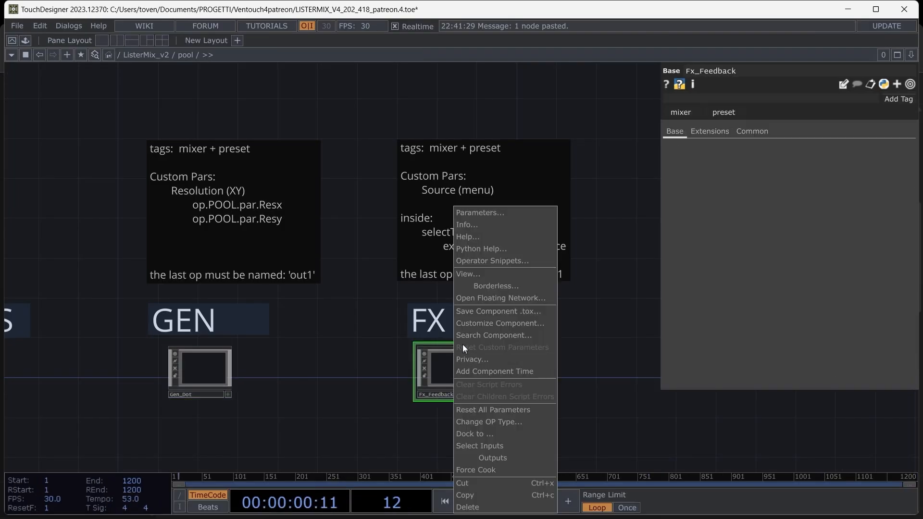
left_click(466, 325)
left_click_drag(481, 72, 141, 56)
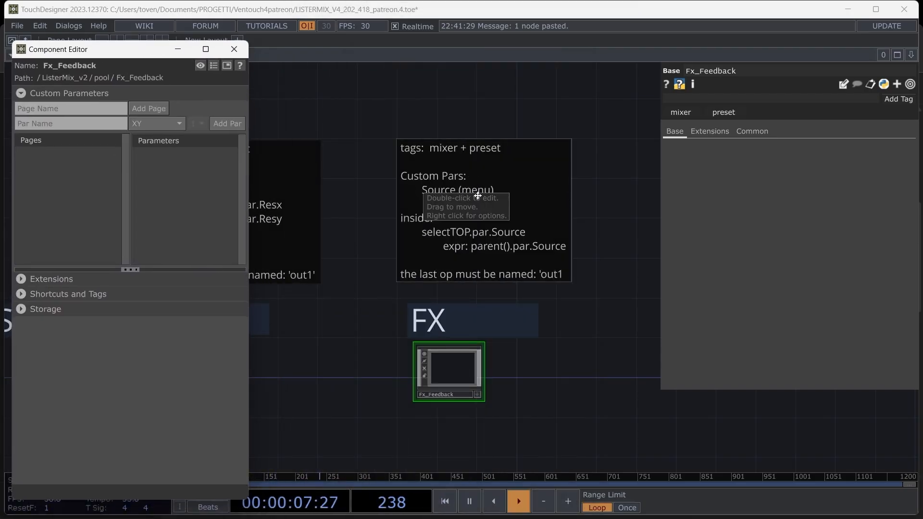
left_click(577, 298)
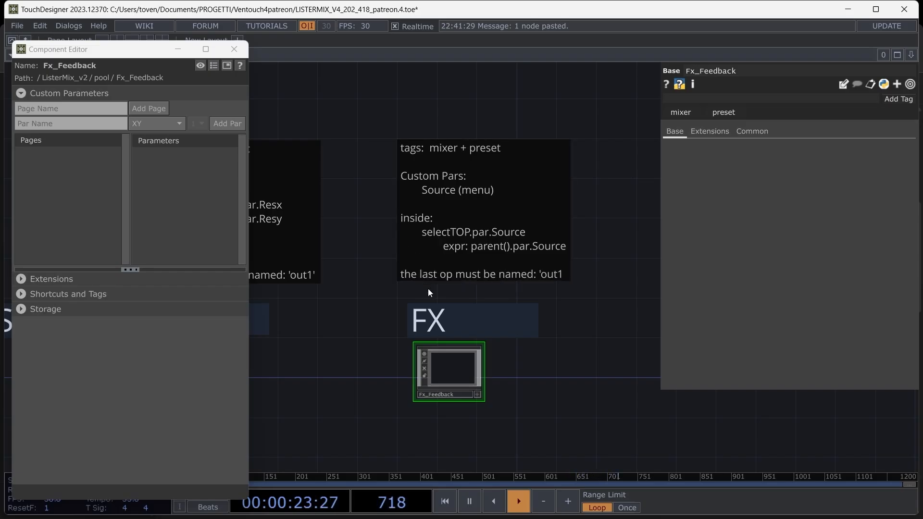
left_click(67, 108)
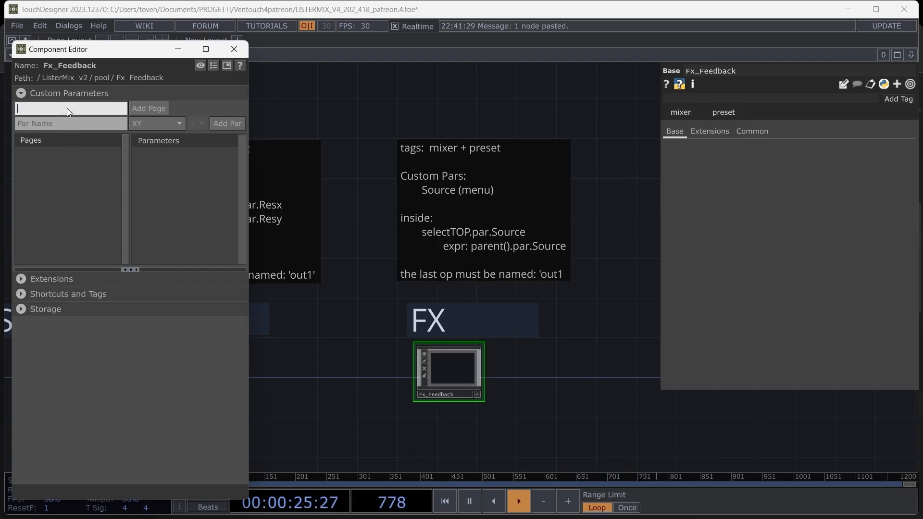
type("Feedback")
left_click(146, 107)
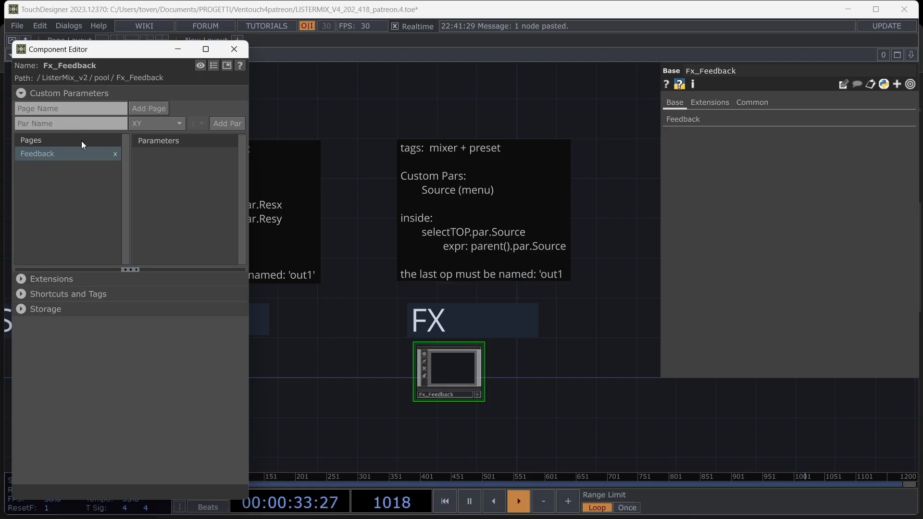
Step: Add a Menu parameter named Source to Fx_Feedback's Feedback page and close the Component Editor
left_click(60, 126)
type("Sou")
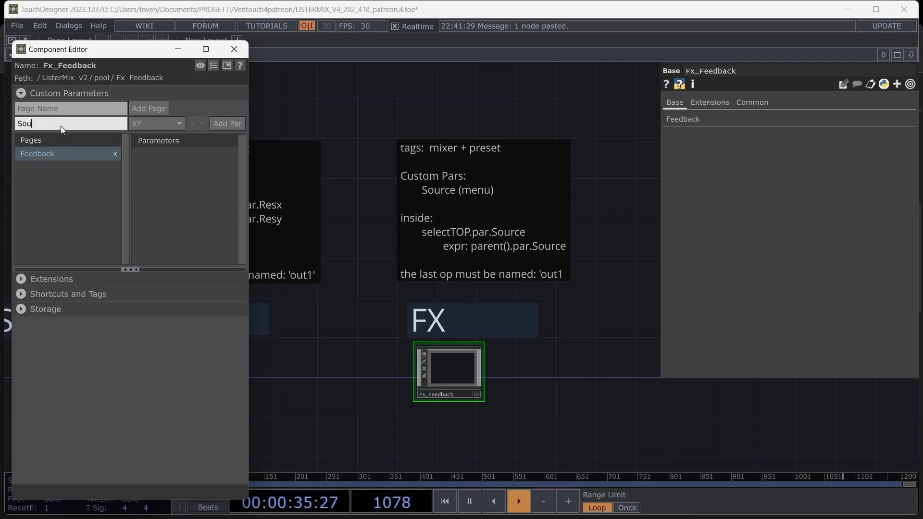
type("rce")
left_click(171, 123)
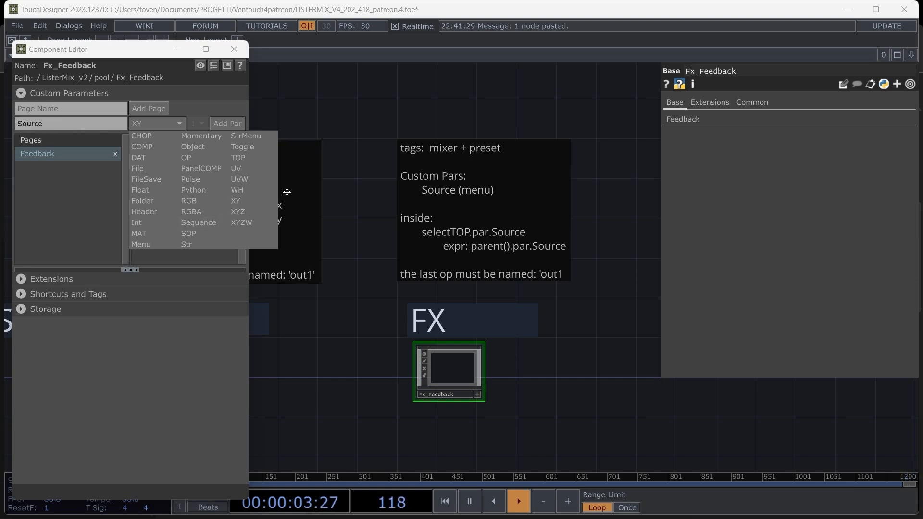
left_click(160, 243)
left_click(215, 125)
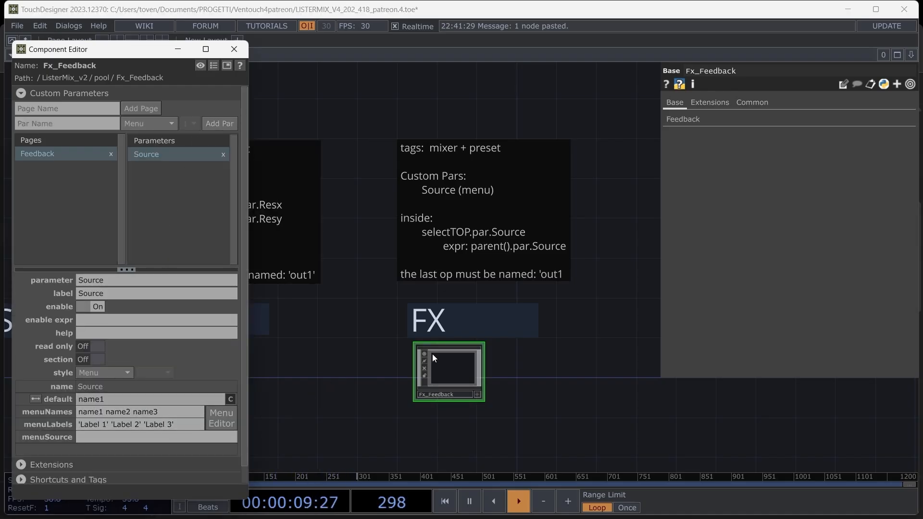
left_click(234, 49)
Step: Enter the Gen_Dot component and place a Circle TOP in its empty network
double_click(180, 371)
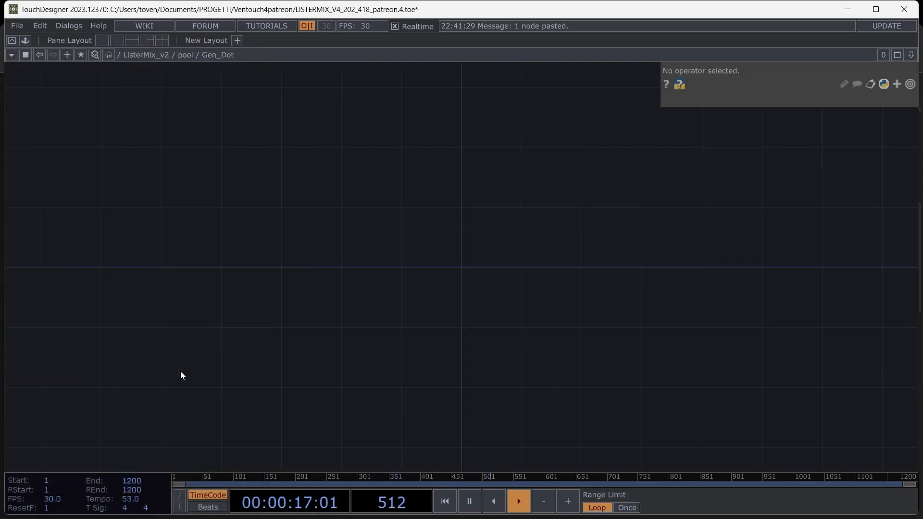
key("Tab")
left_click(152, 114)
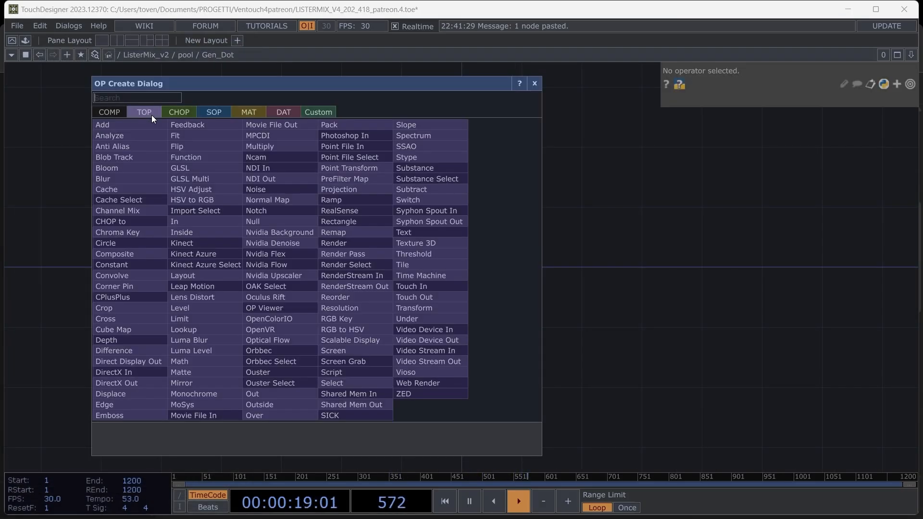
left_click(137, 247)
left_click(389, 276)
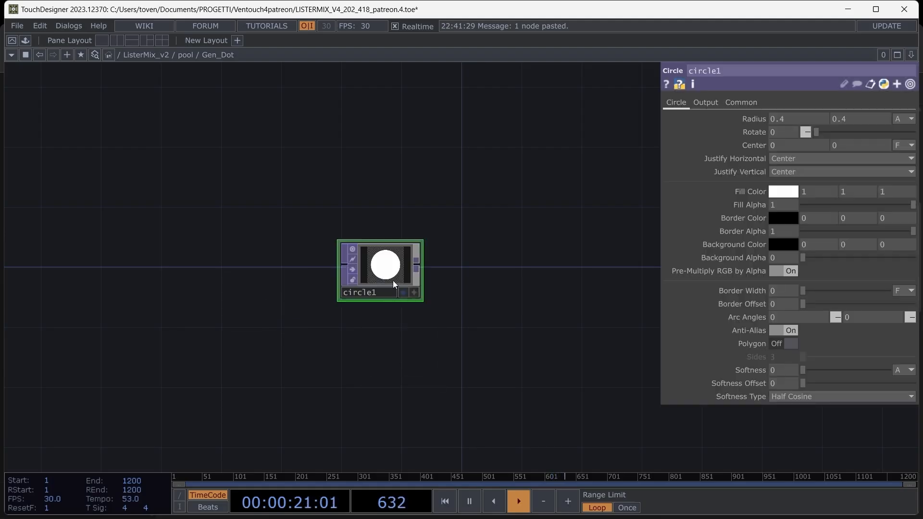
Step: Append a Null TOP to the circle and name it out1
key("Tab")
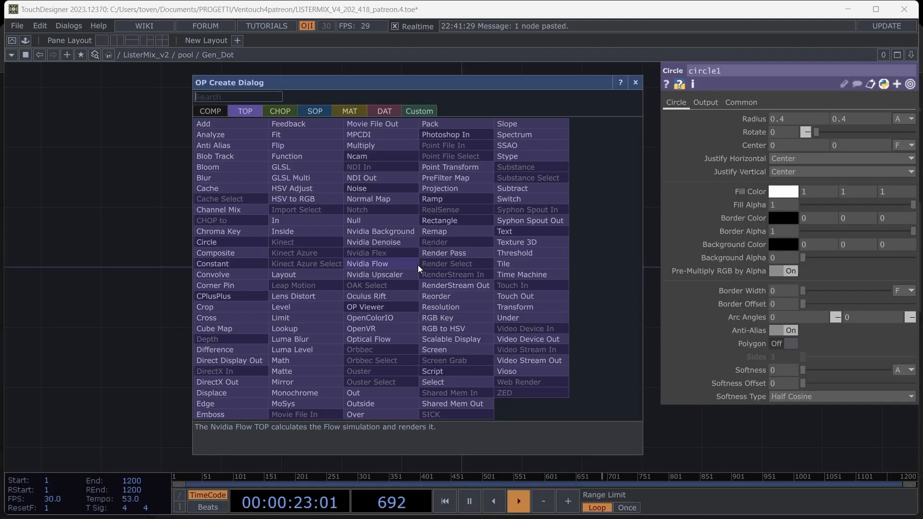
left_click(413, 256)
left_click(601, 270)
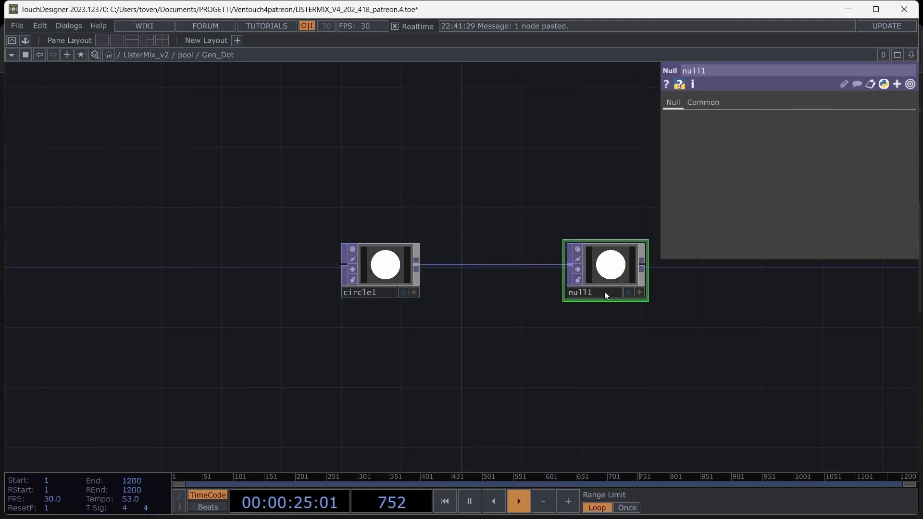
type("out1")
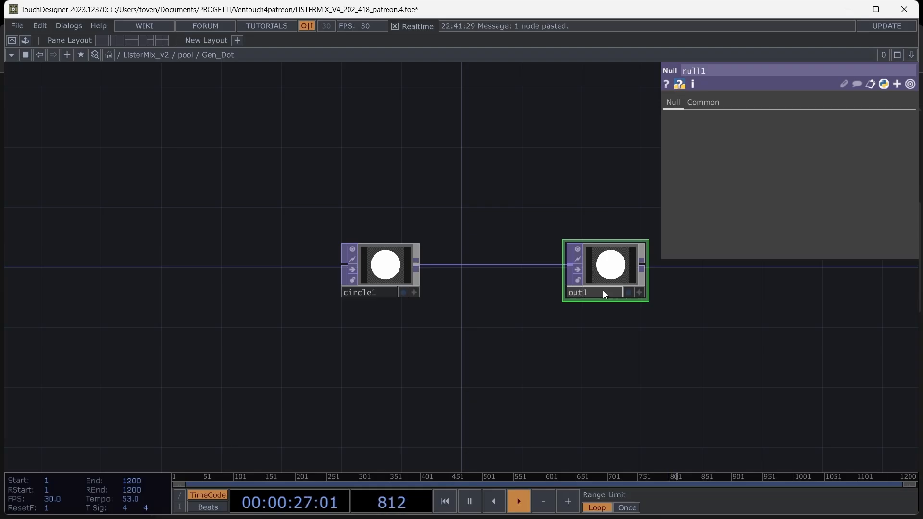
key("Return")
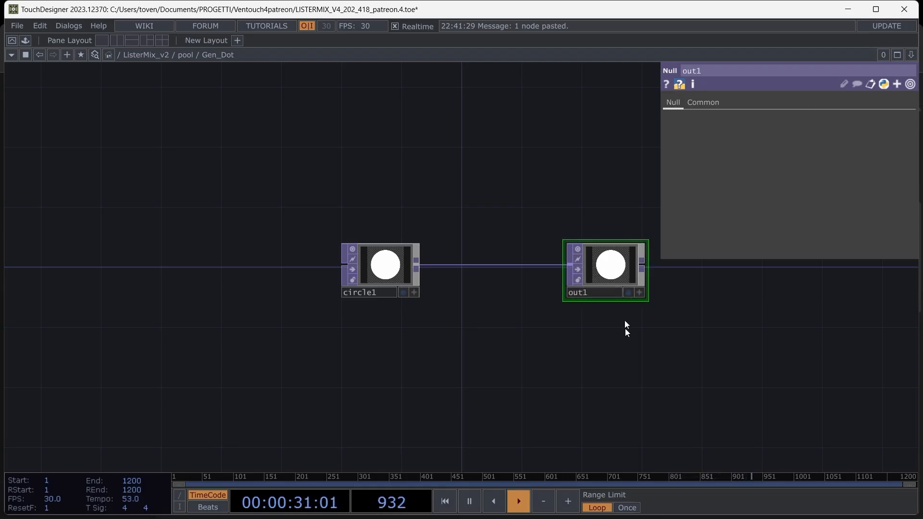
left_click_drag(505, 375, 393, 364)
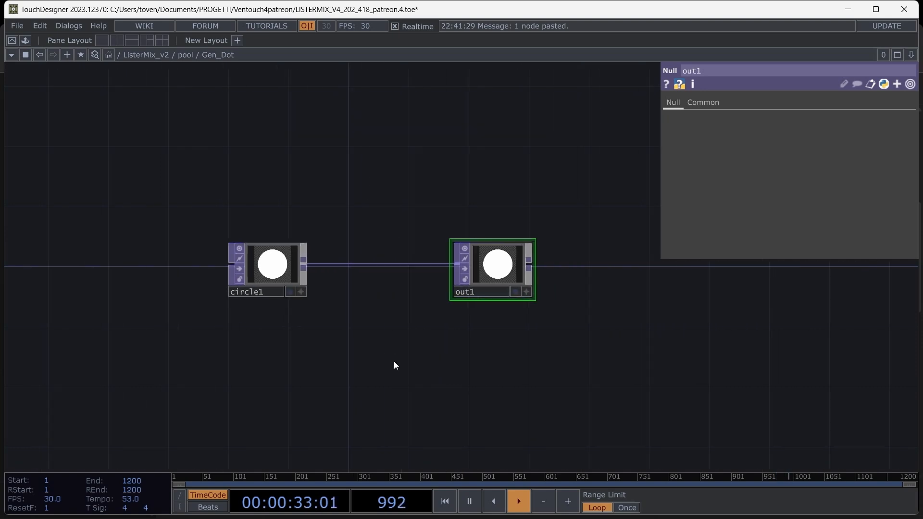
Step: Set the resolution width of circle1 to the expression parent().par.Resolutionx
left_click(277, 274)
left_click(741, 101)
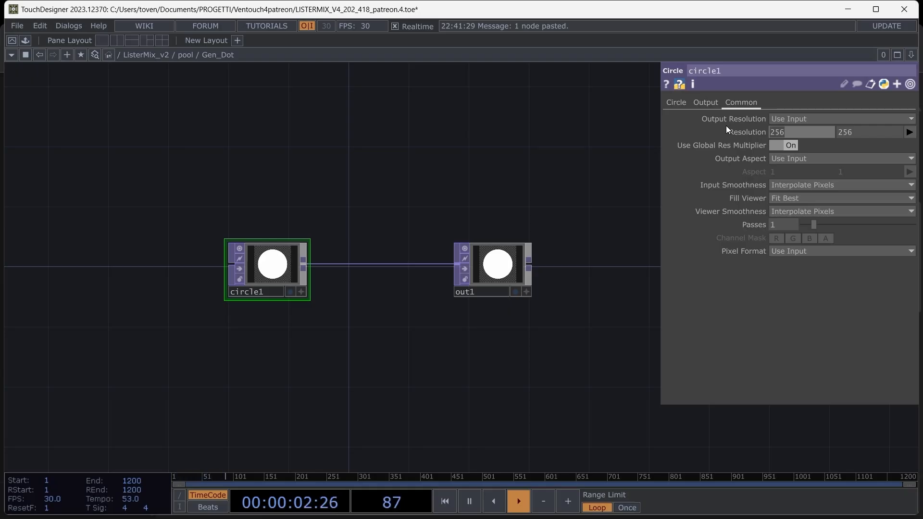
type("par")
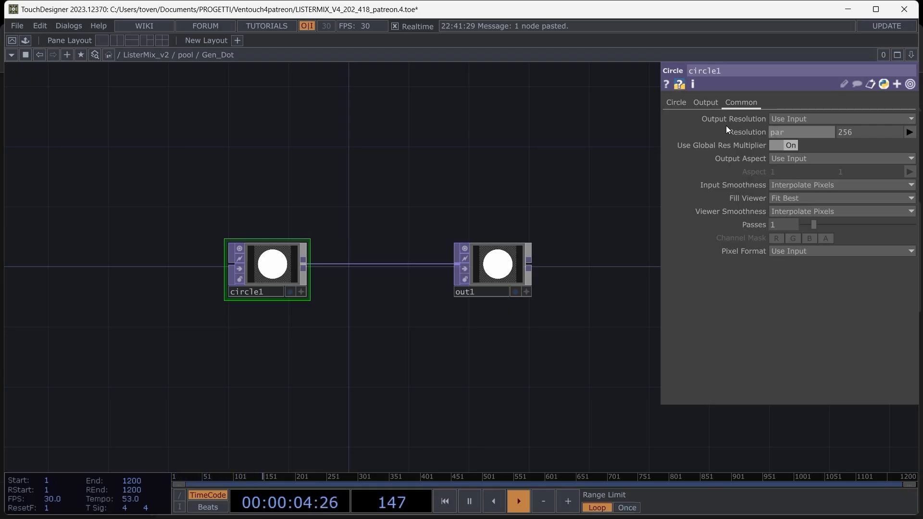
type("ent().par.Resol")
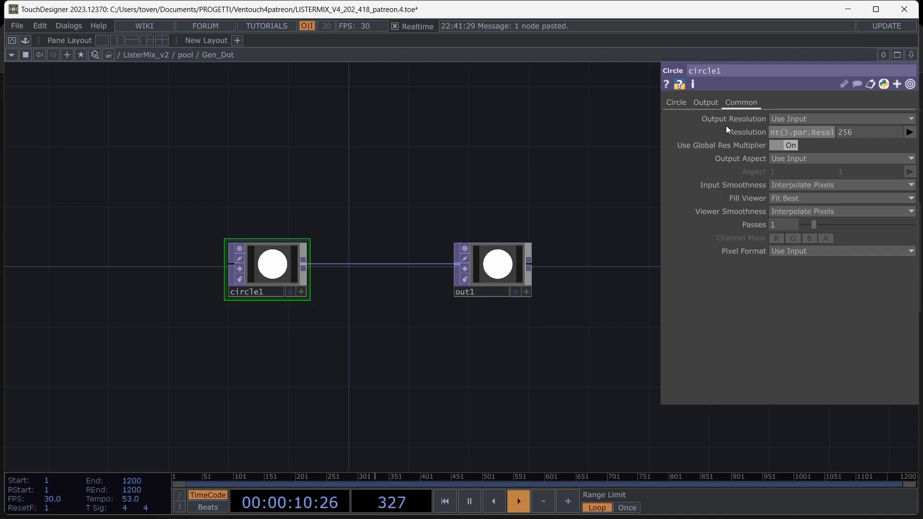
type("utionw")
key("Return")
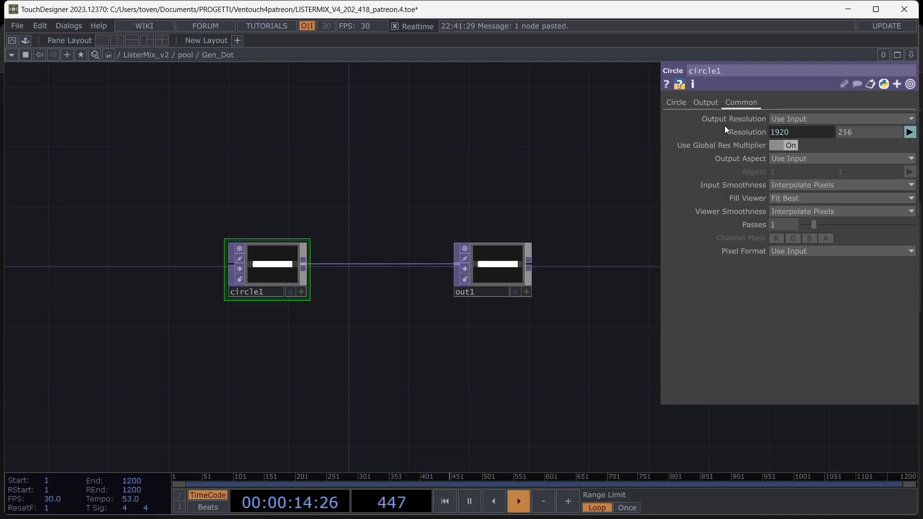
Step: Set the resolution height of circle1 to parent().par.Resolutiony by reusing the width expression
left_click(726, 130)
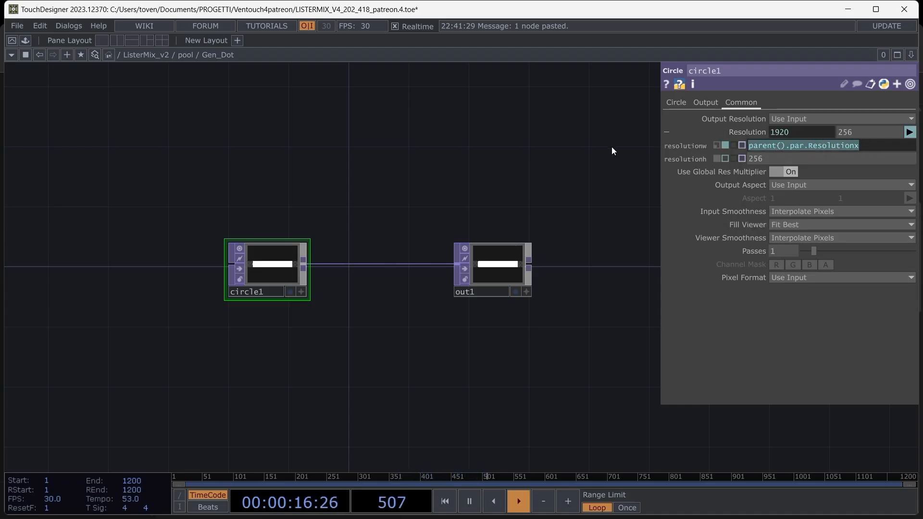
key("ctrl+c")
left_click_drag(780, 157, 591, 154)
key("ctrl+v")
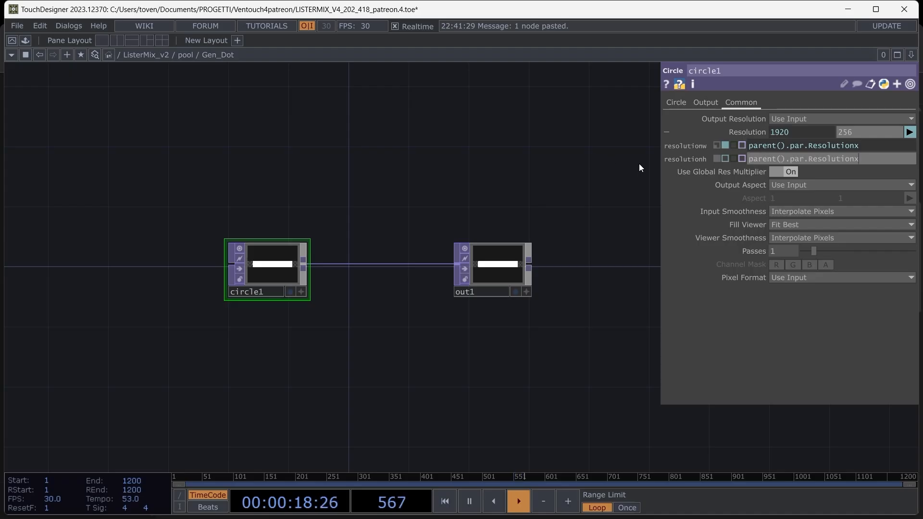
key("BackSpace")
key("Return")
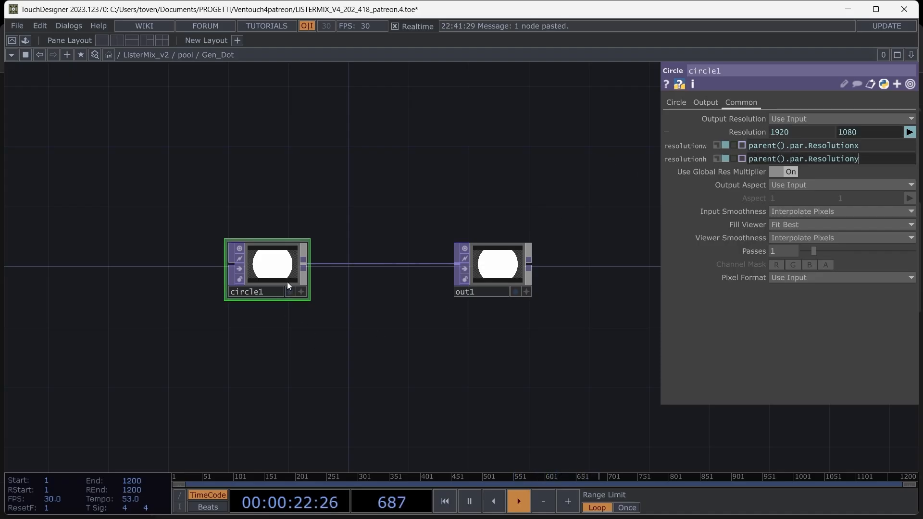
Step: Open the Component Editor for the parent component Gen_Dot and move it clear of the out1 node
right_click(148, 158)
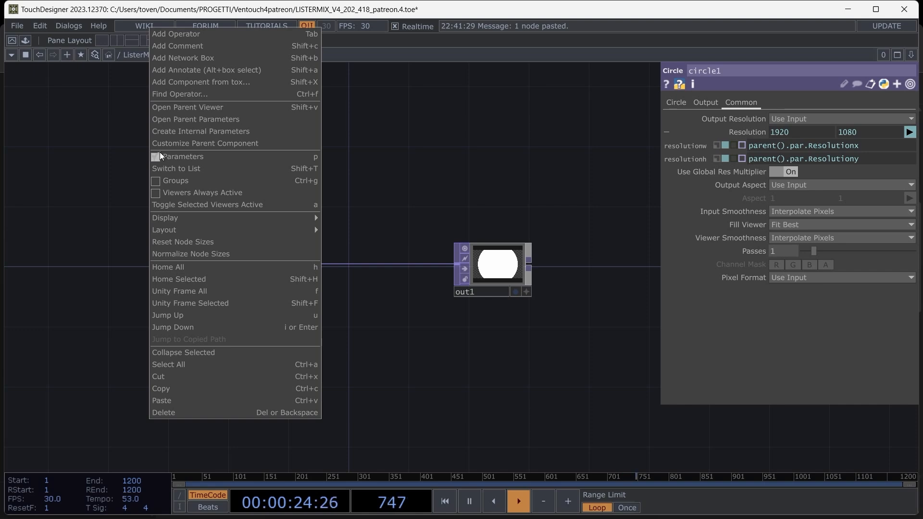
left_click(173, 143)
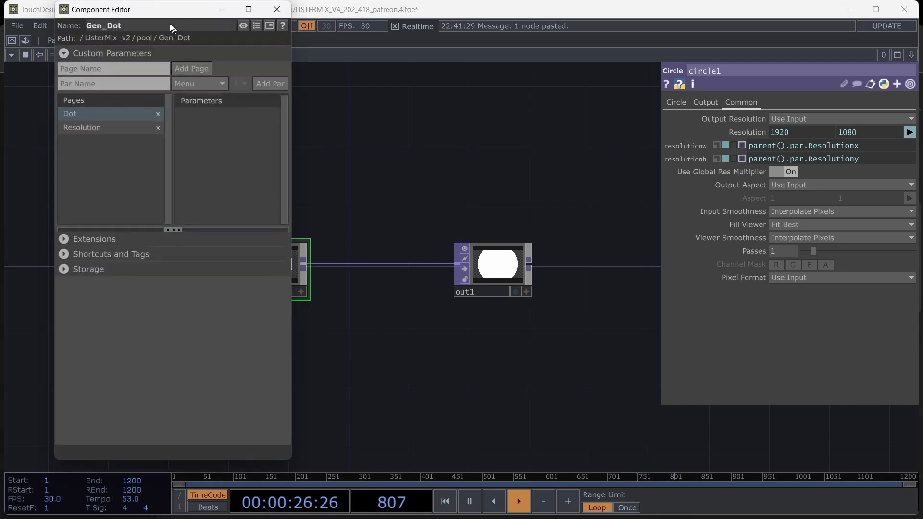
left_click_drag(169, 24, 135, 57)
Step: Open Gen_Dot's parameters in a compact floating window on the Dot page, alongside circle1's Circle parameters
right_click(305, 154)
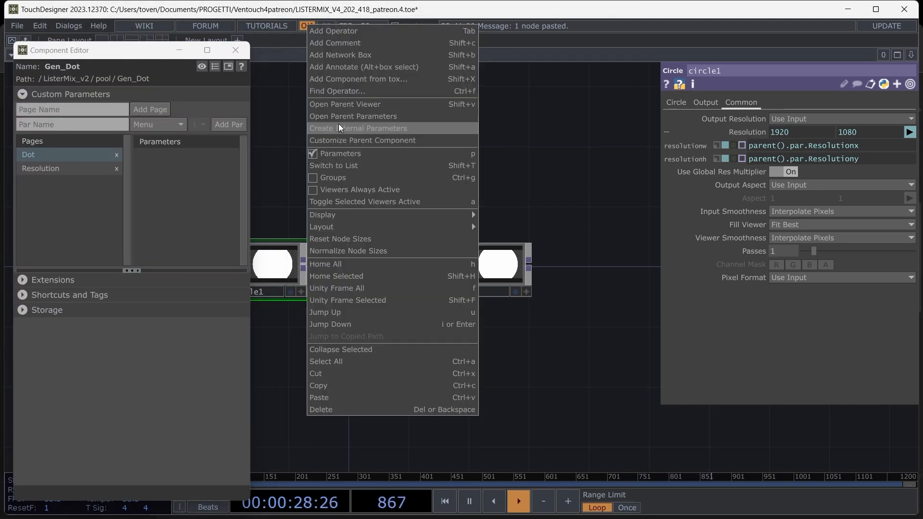
left_click(351, 119)
left_click(230, 75)
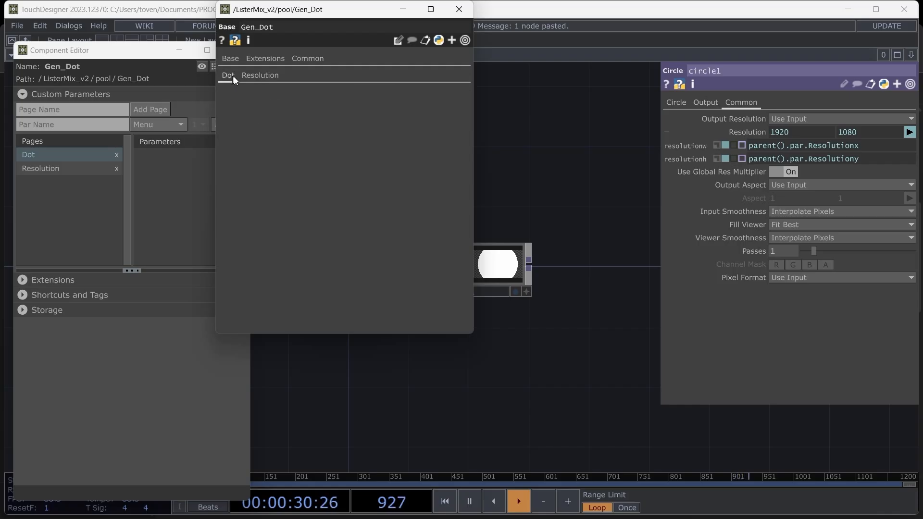
left_click_drag(445, 332, 435, 181)
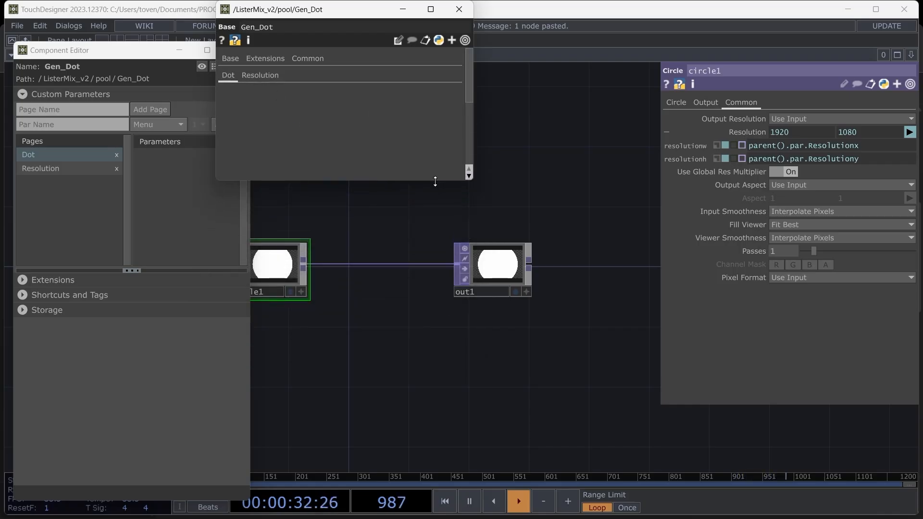
left_click_drag(351, 11, 443, 60)
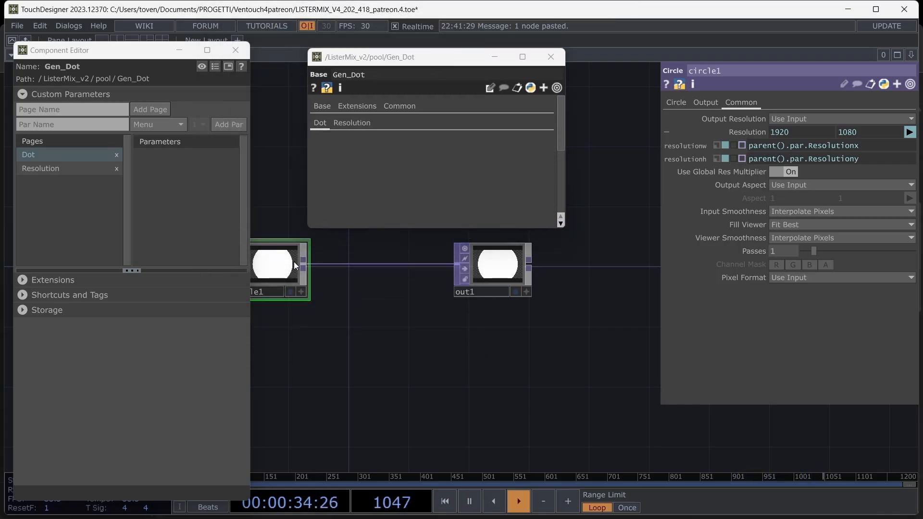
left_click_drag(420, 369, 492, 404)
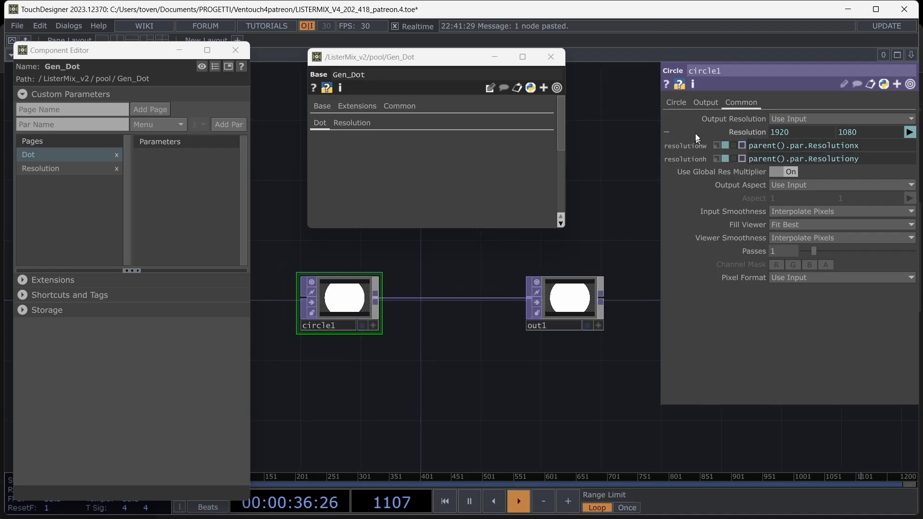
left_click(675, 102)
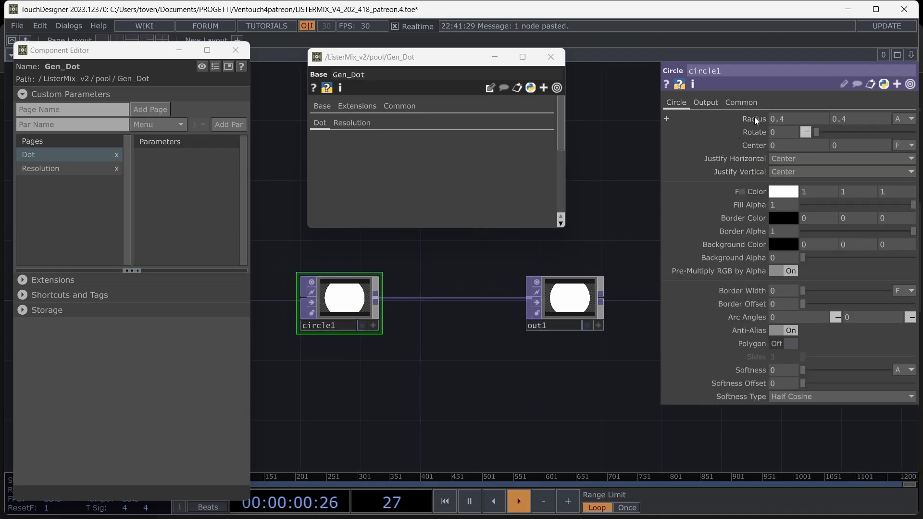
Step: Add circle1's Radius and Center to Gen_Dot's Dot page as custom parameters, each with the new parameter bound as master
left_click_drag(754, 118, 201, 166)
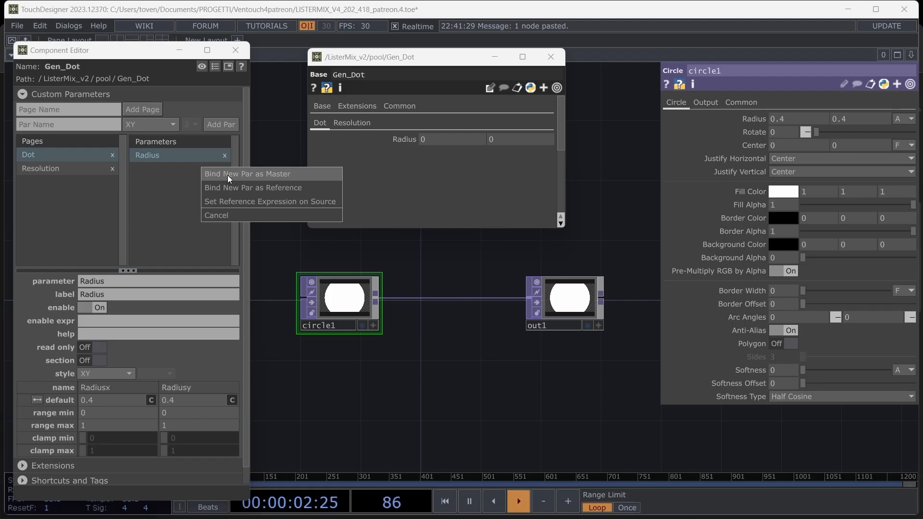
left_click(227, 175)
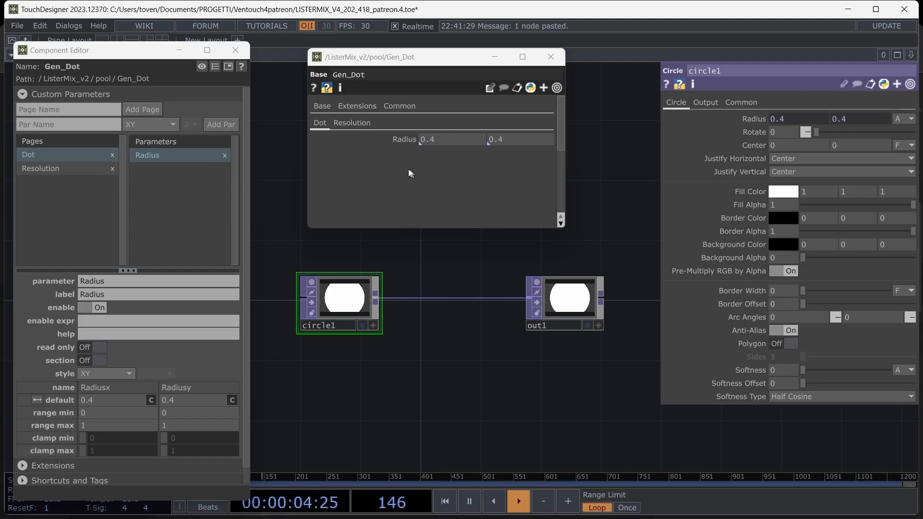
mouse_move(445, 138)
left_mouse_down()
mouse_move(467, 138)
mouse_move(445, 138)
left_mouse_up()
mouse_move(800, 121)
left_mouse_down()
mouse_move(790, 120)
mouse_move(800, 120)
left_mouse_up()
left_click_drag(738, 148, 210, 205)
left_click(227, 210)
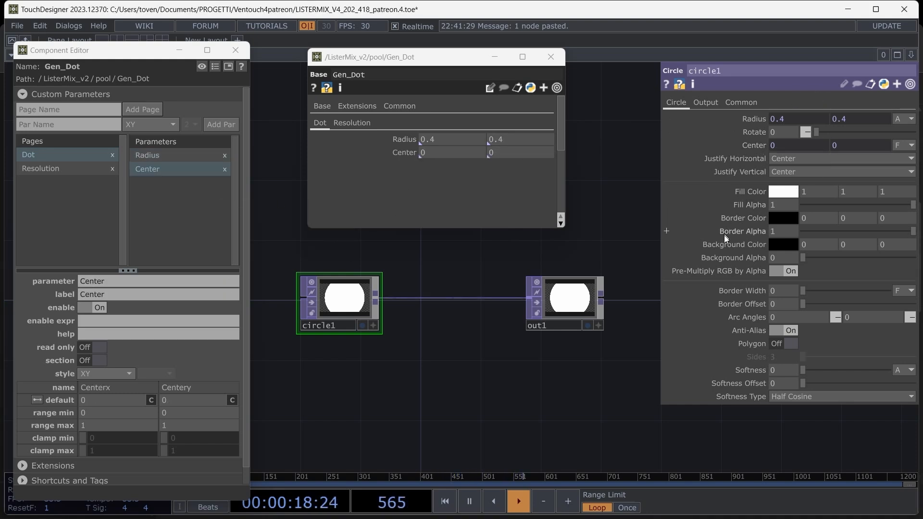
Step: Add circle1's Fill Color, Border Width, Border Color and Softness to the Dot page, binding each new parameter as master
left_click_drag(749, 192, 182, 207)
left_click(199, 209)
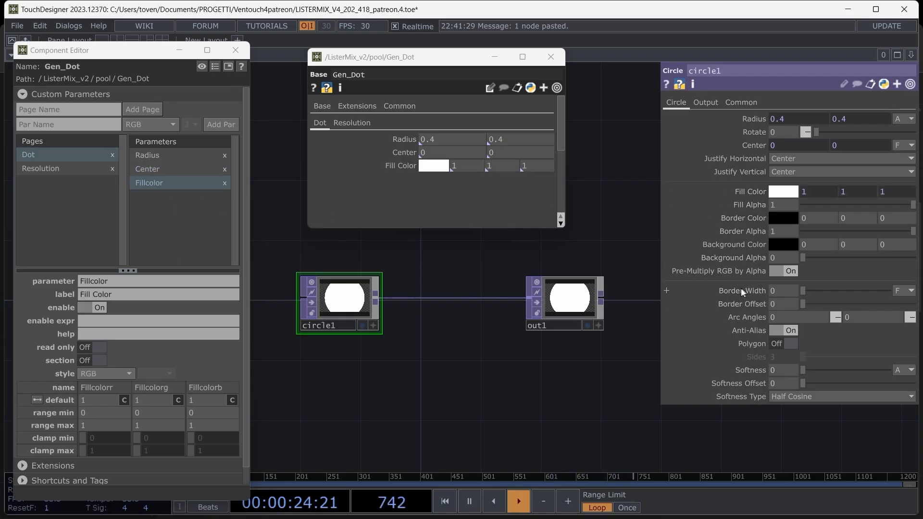
left_click_drag(742, 292, 180, 214)
left_click(212, 223)
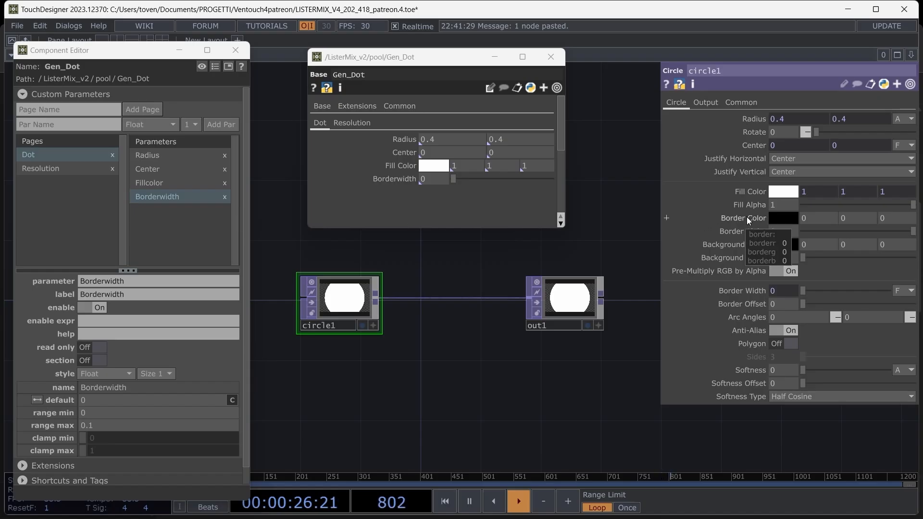
left_click_drag(746, 216, 189, 222)
left_click(223, 233)
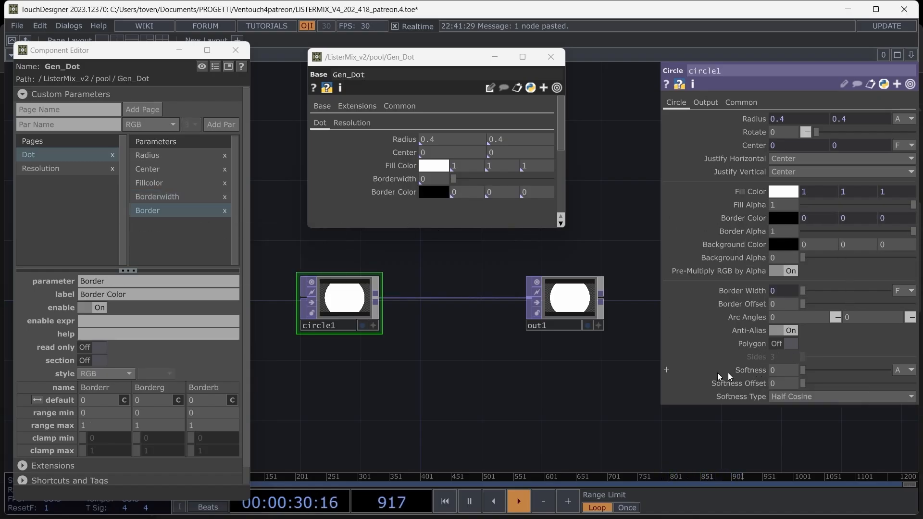
left_click_drag(730, 377, 201, 251)
left_click(226, 260)
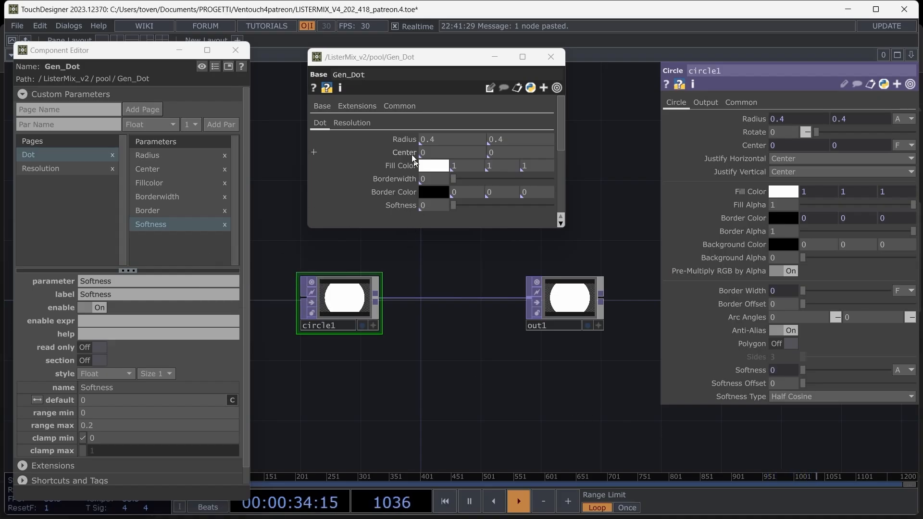
Step: Turn on section separators for the Borderwidth, Fillcolor and Softness parameters and enlarge Gen_Dot's floating parameter window to fit them
left_click(174, 198)
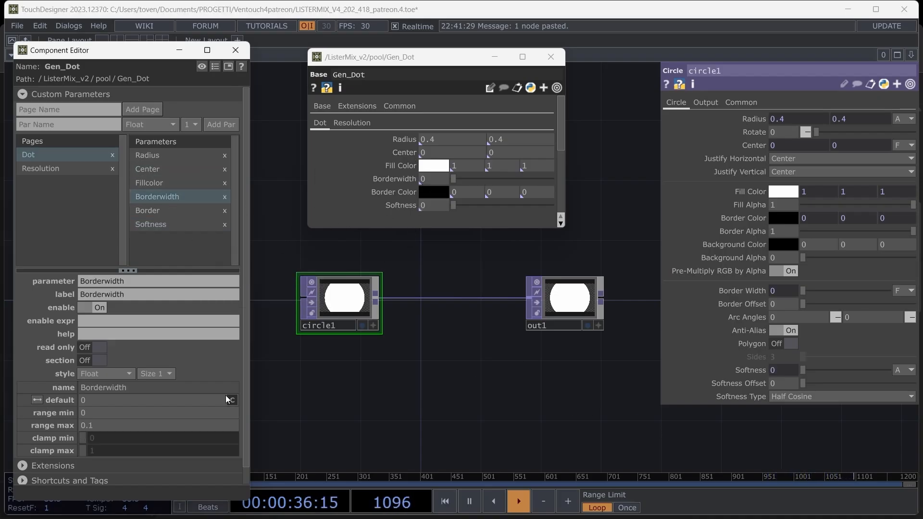
left_click(93, 361)
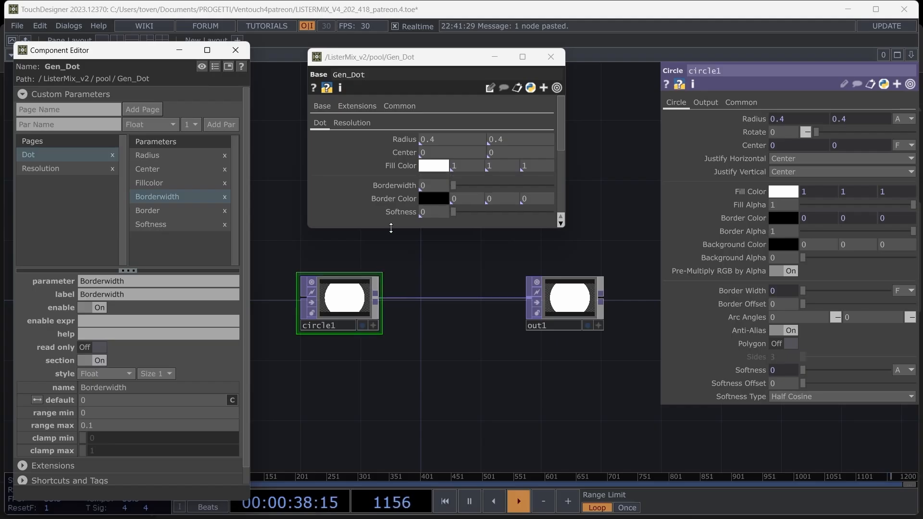
left_click(164, 182)
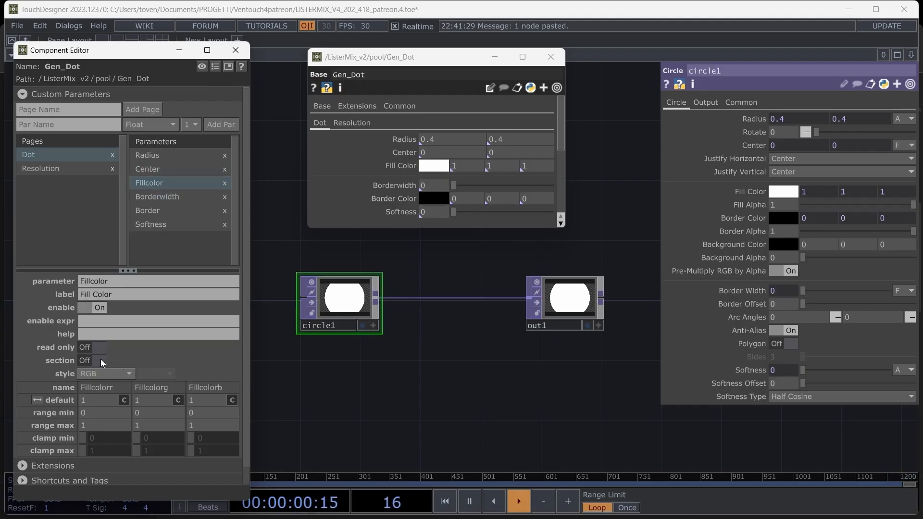
left_click(100, 361)
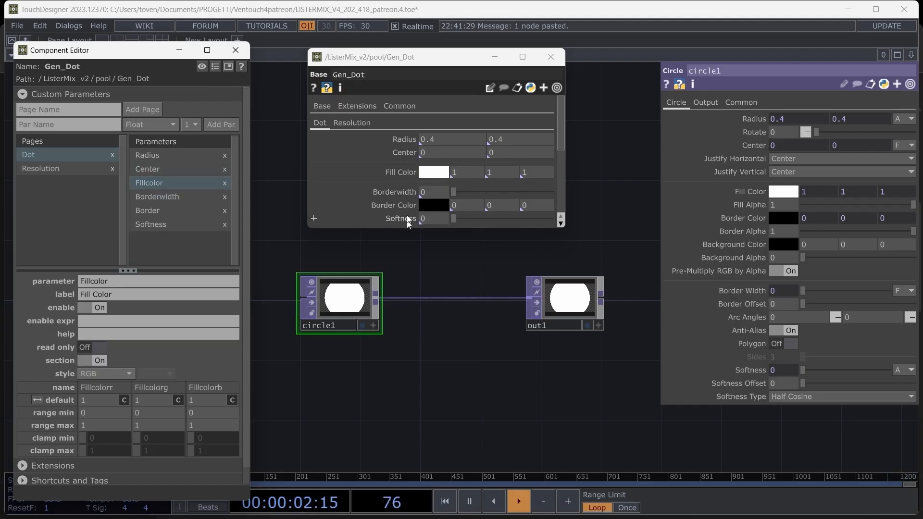
left_click(166, 226)
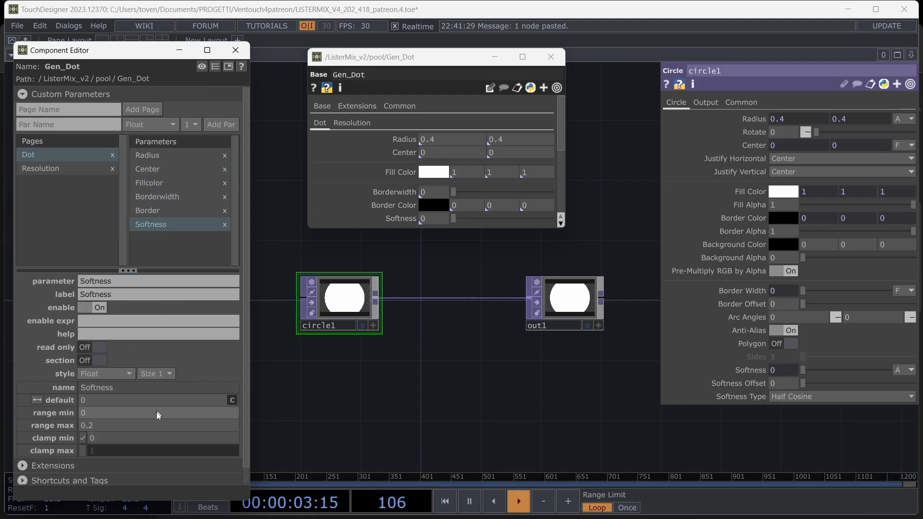
left_click(93, 361)
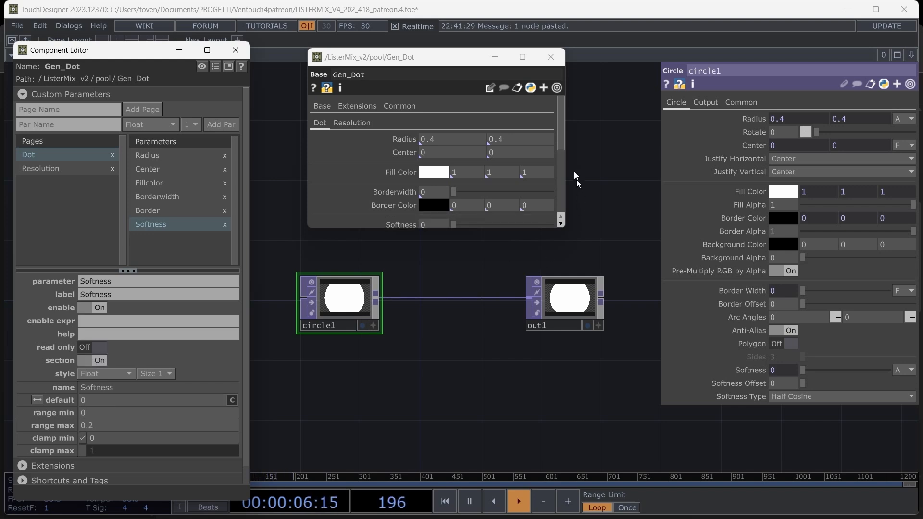
left_click_drag(515, 228, 509, 258)
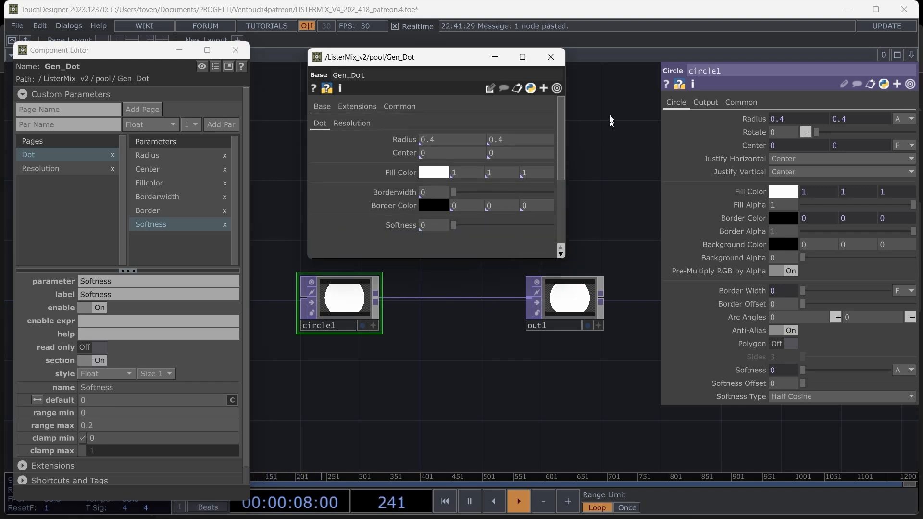
Step: Close Gen_Dot's floating parameter window and the Component Editor, and minimise the perform window
left_click(552, 61)
left_click(235, 50)
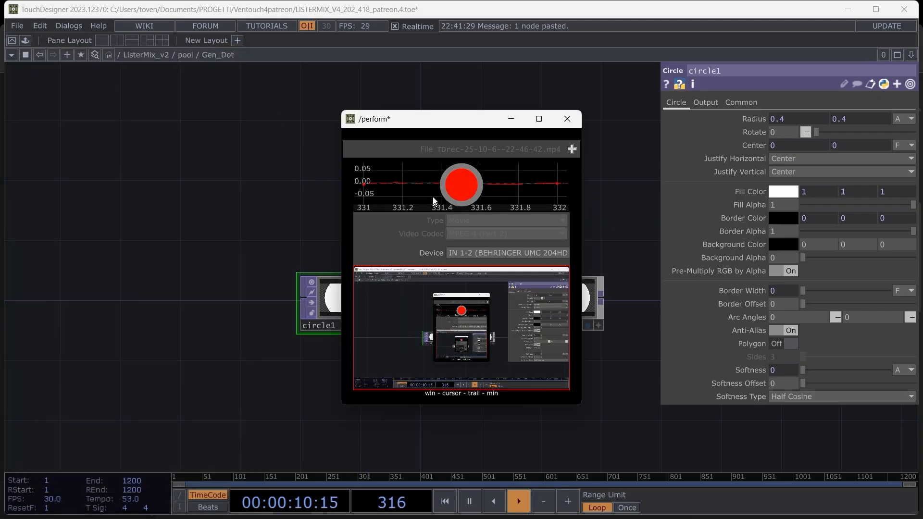
left_click(511, 118)
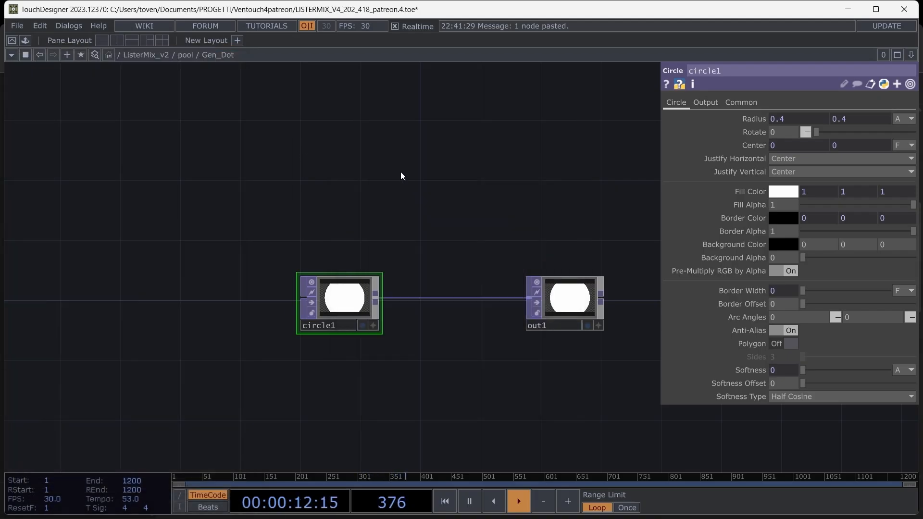
Step: Go back up to the pool network, enter Fx_Feedback and place a Select TOP inside it
key("u")
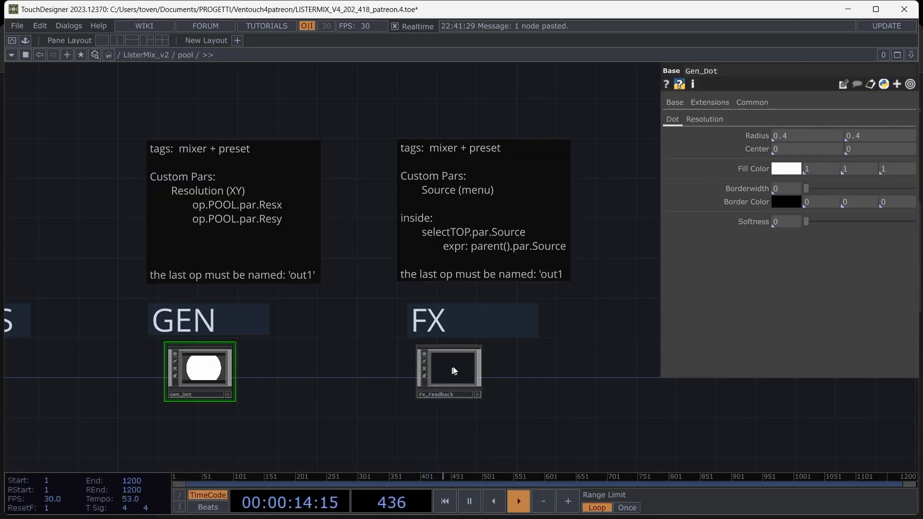
key("i")
key("Tab")
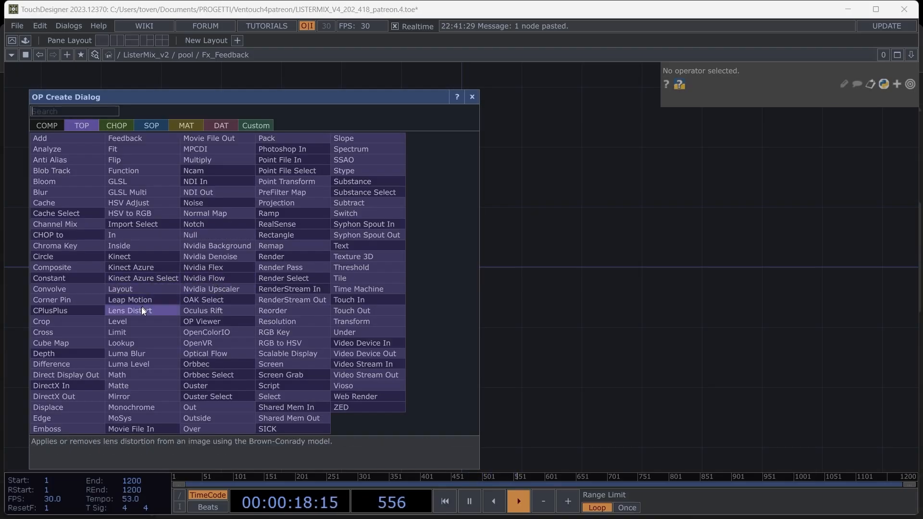
type("sel")
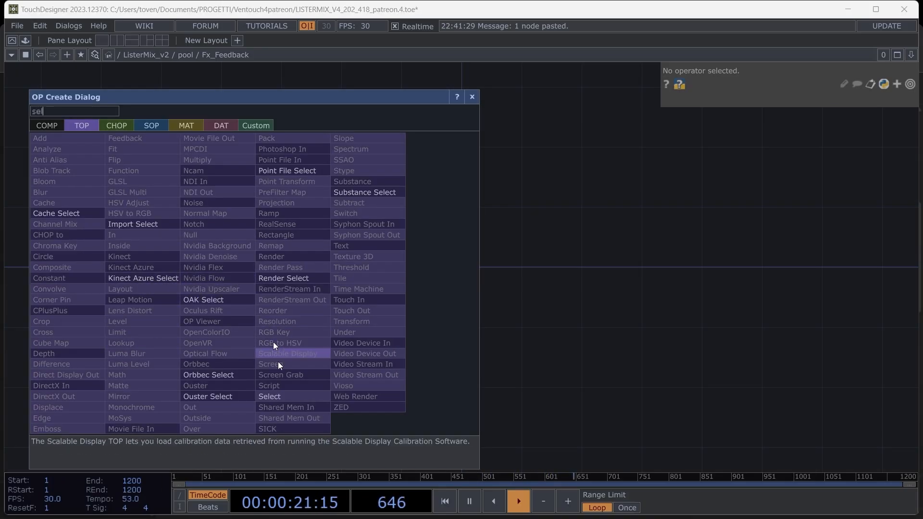
left_click(270, 396)
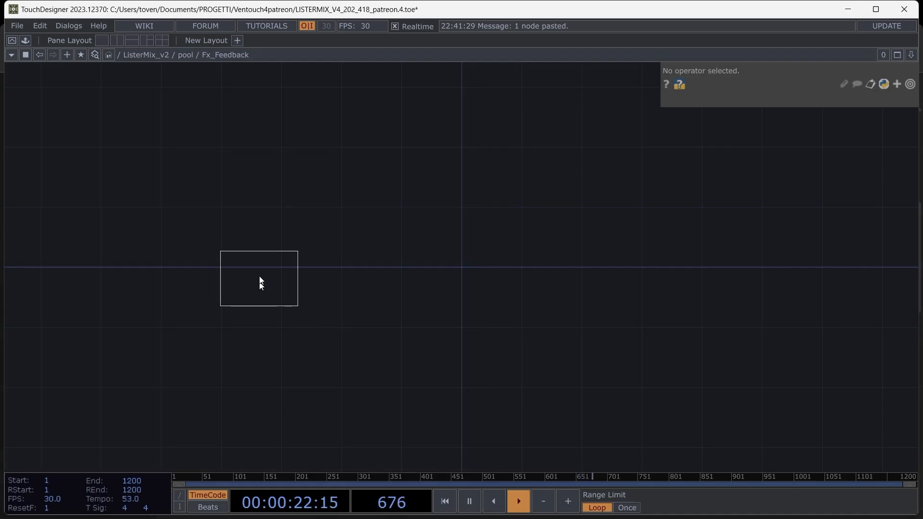
left_click(259, 275)
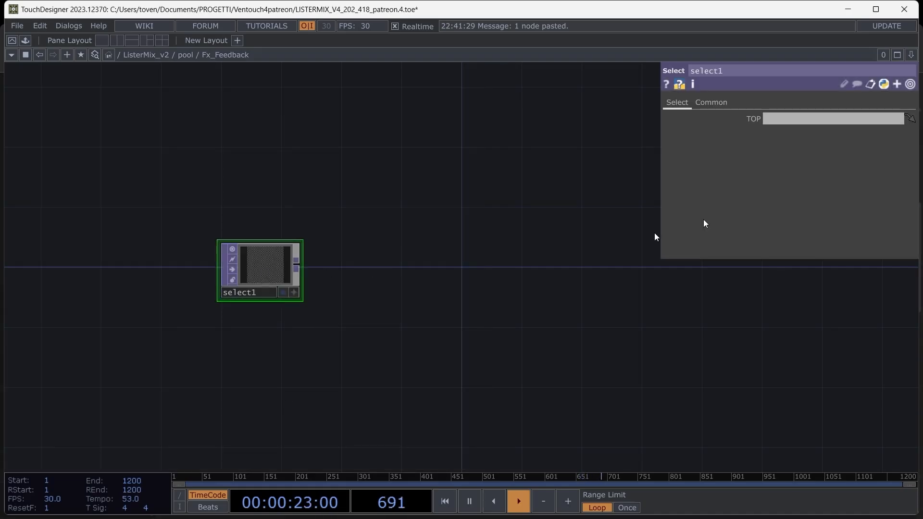
Step: Set select1's TOP parameter to the expression parent().par.Source
left_click(877, 119)
left_click(746, 120)
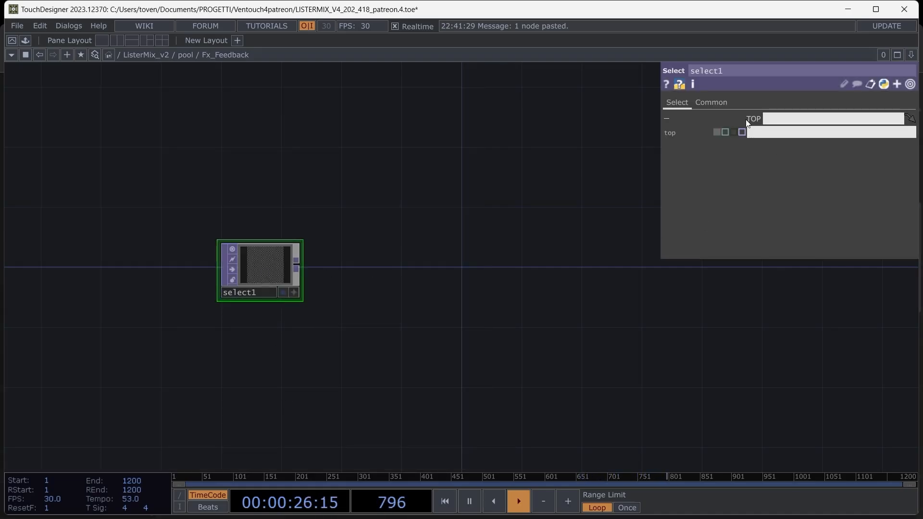
left_click(726, 135)
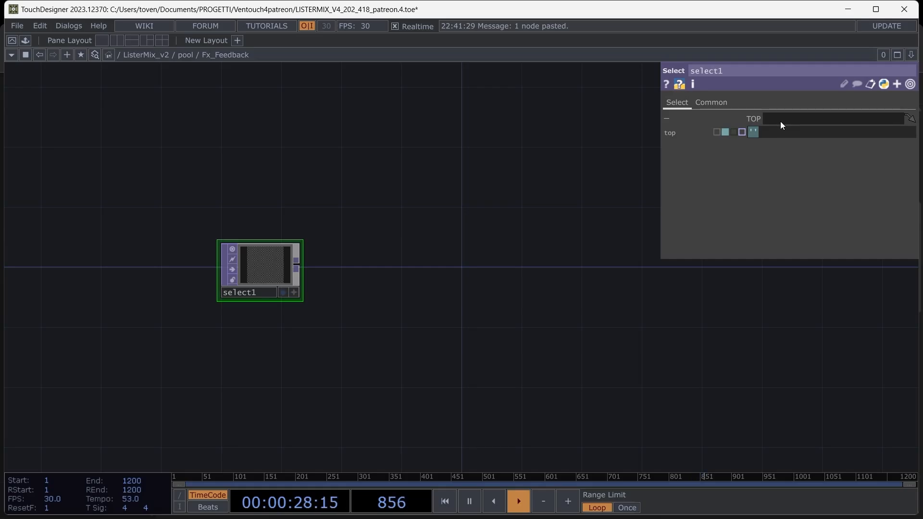
type("parent().par.")
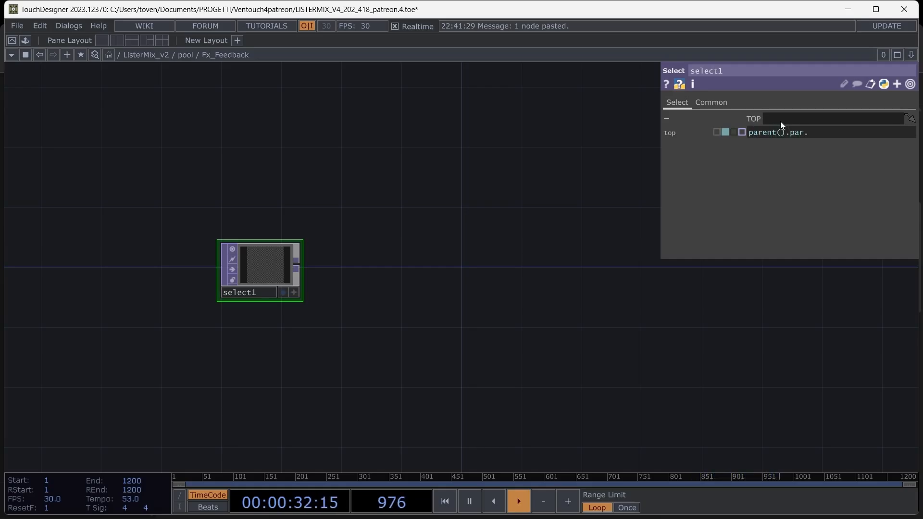
type("Source")
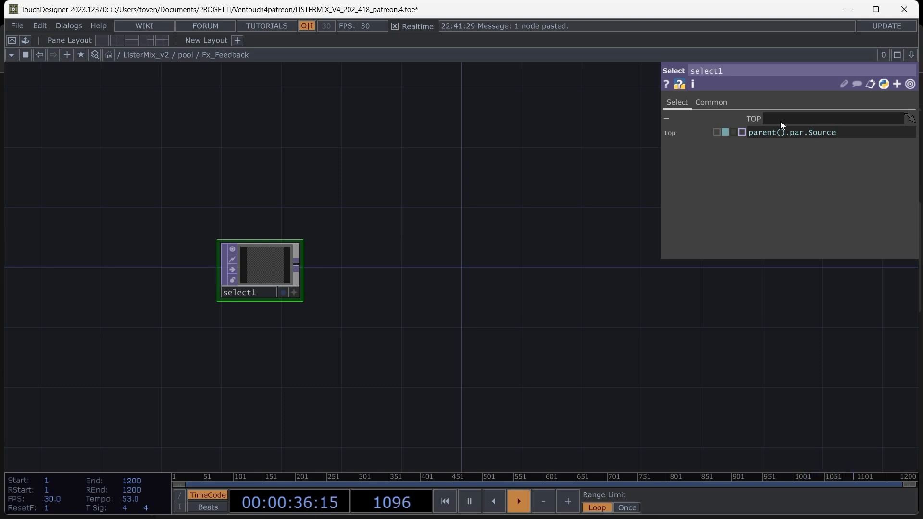
key("Return")
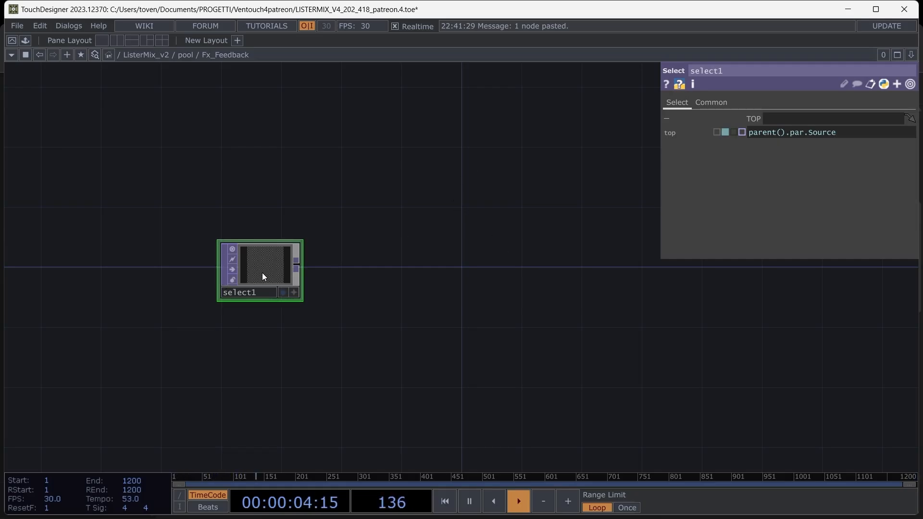
Step: Extend select1's TOP expression to str(parent().par.Source)+'/out1'
left_click(817, 137)
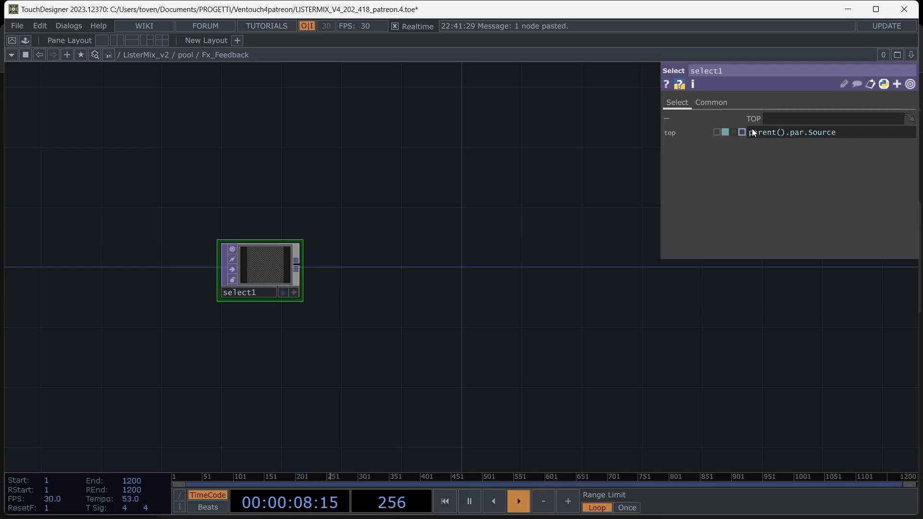
type("r(")
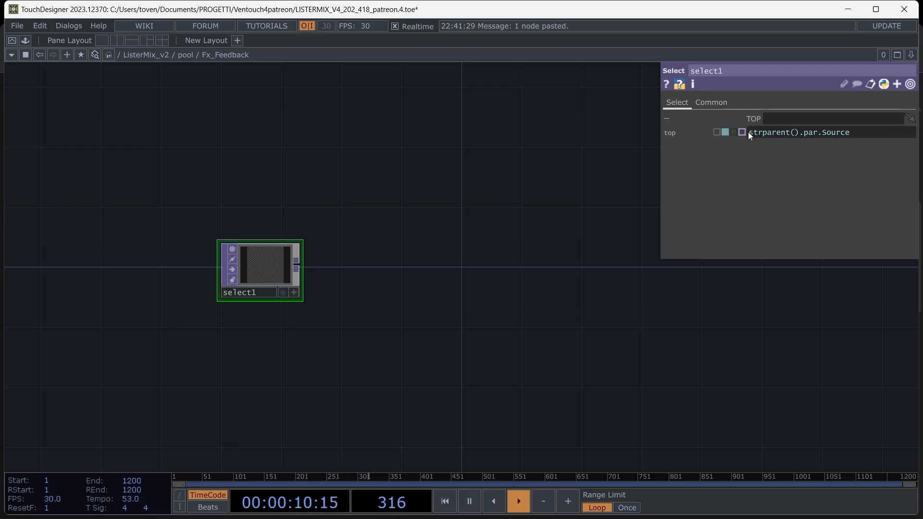
left_click(863, 133)
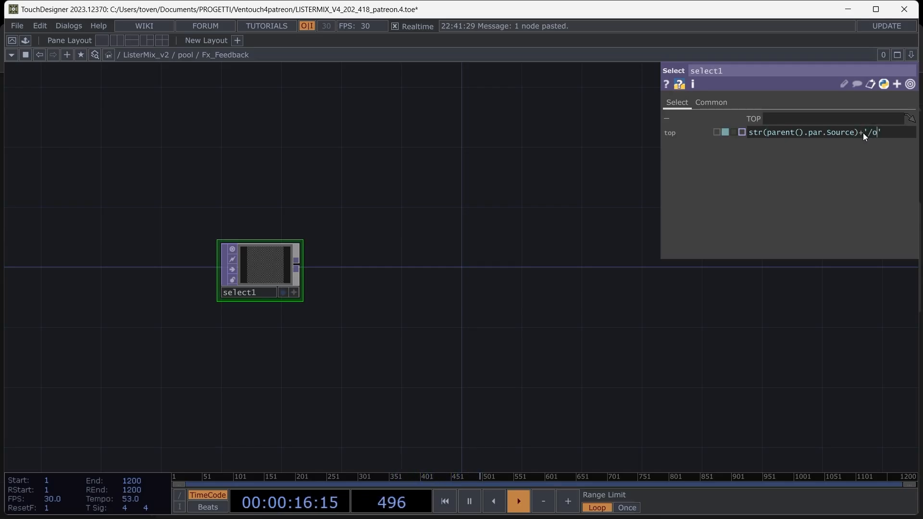
type(")+'/out1'")
key("Return")
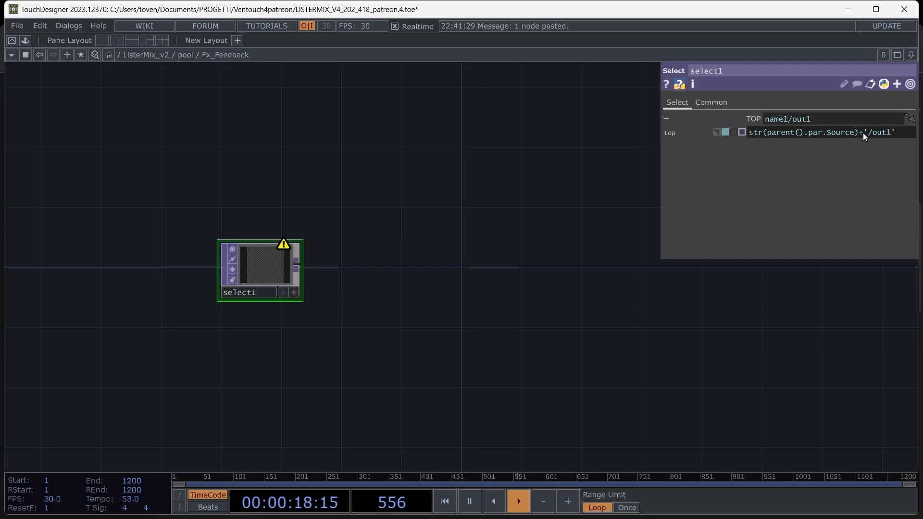
Step: Connect a Null TOP to select1's output and rename it out1
left_click(296, 264)
left_click(371, 315)
type("n")
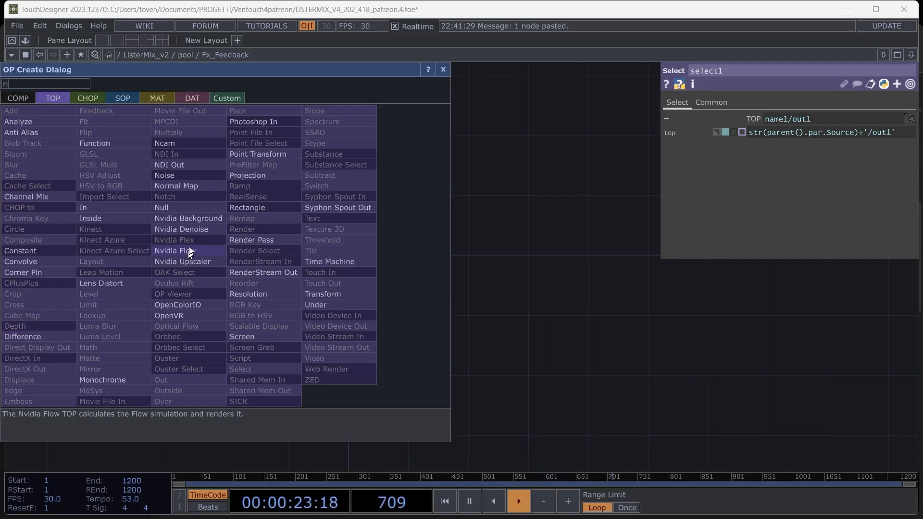
left_click(189, 210)
left_click(586, 256)
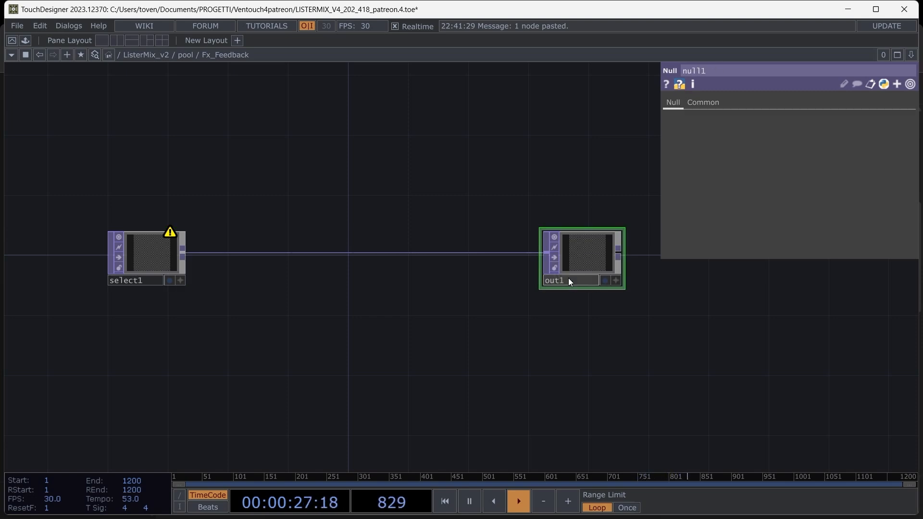
key("Return")
Step: Return to the pool network, switch to perform mode and load Gen_Dot from the pool into the mixer
key("u")
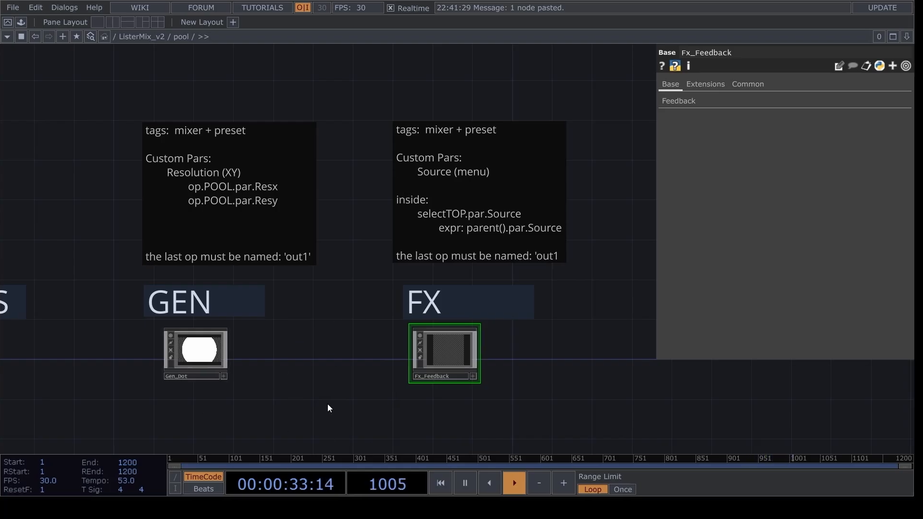
key("F1")
left_click(56, 107)
left_click(59, 119)
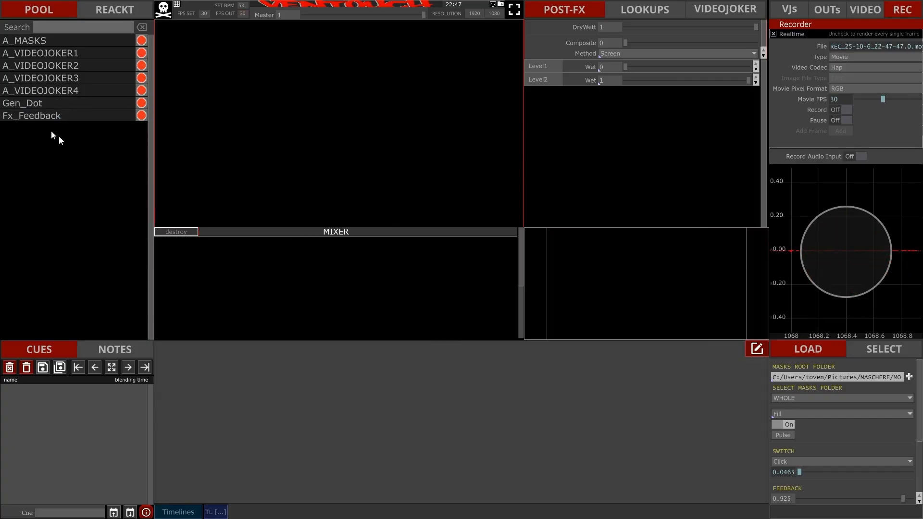
left_click(36, 105)
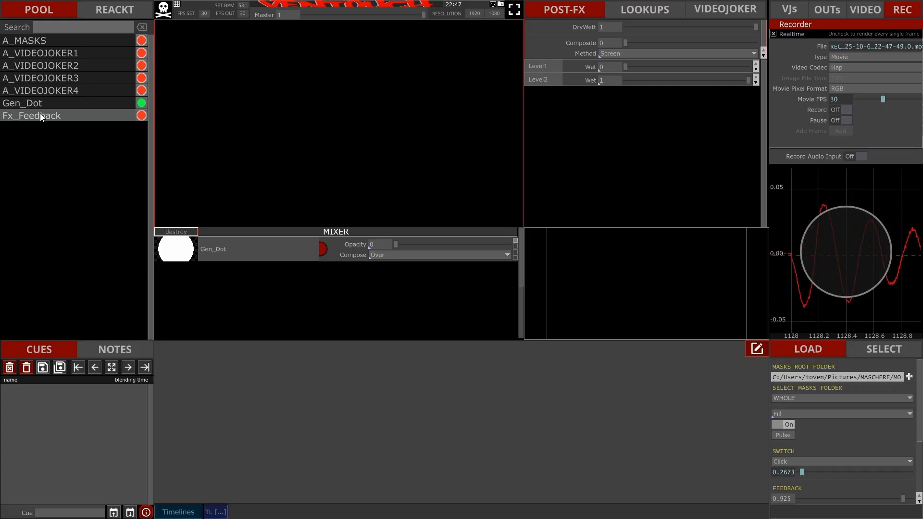
Step: Load Fx_Feedback into the mixer, unload and reload Gen_Dot, and clear all layers from the mixer
left_click(39, 115)
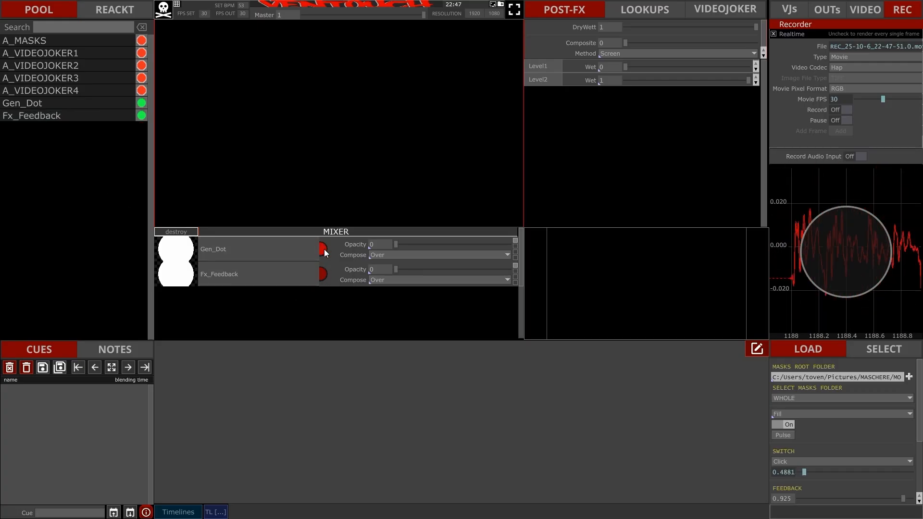
left_click(125, 103)
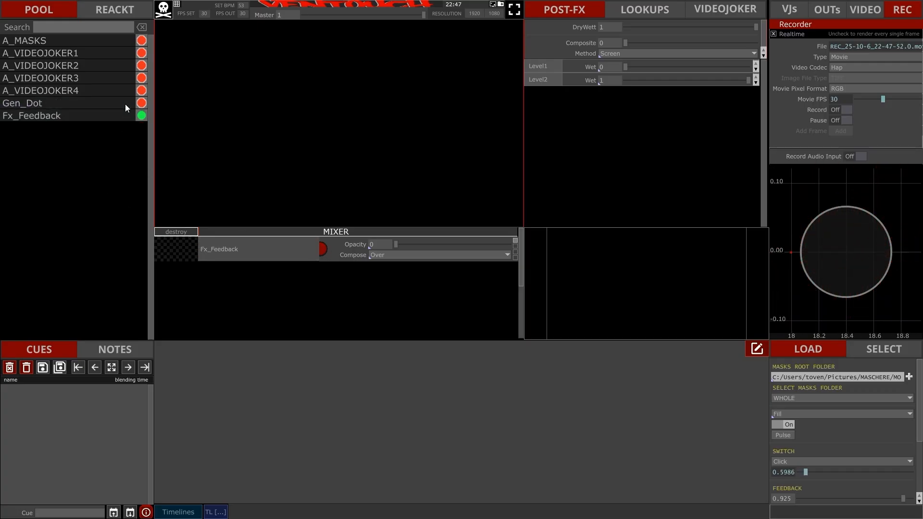
left_click(323, 248)
left_click(85, 106)
left_click(85, 114)
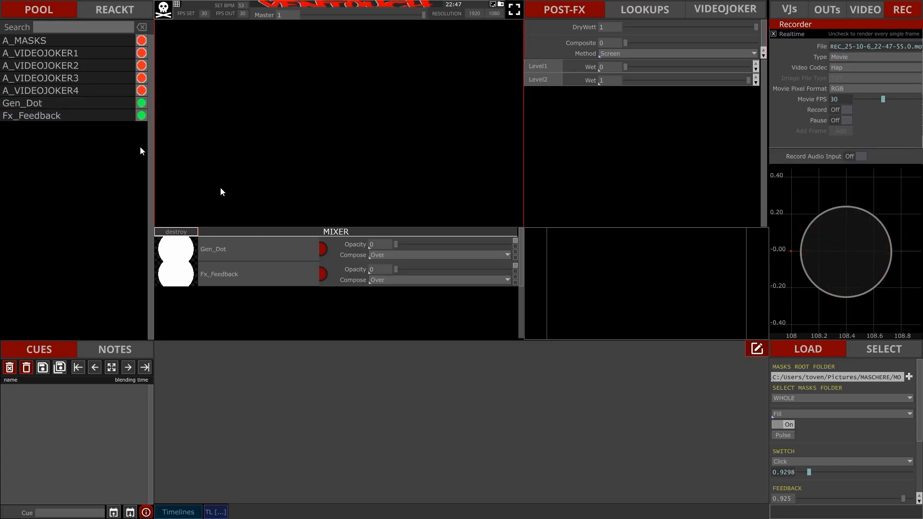
left_click(187, 232)
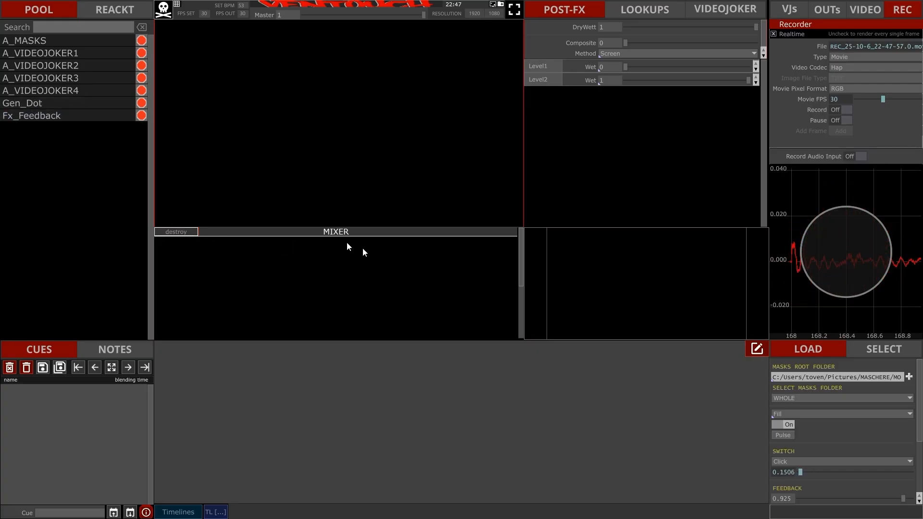
Step: Load Gen_Dot and Fx_Feedback from the pool into the mixer and open Fx_Feedback's Source choices
left_click(41, 105)
left_click(43, 115)
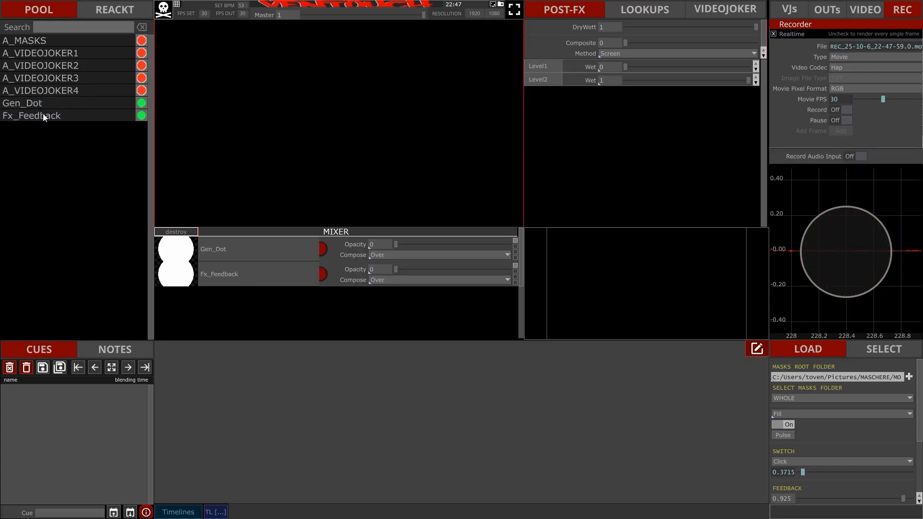
left_click(235, 274)
left_click(275, 365)
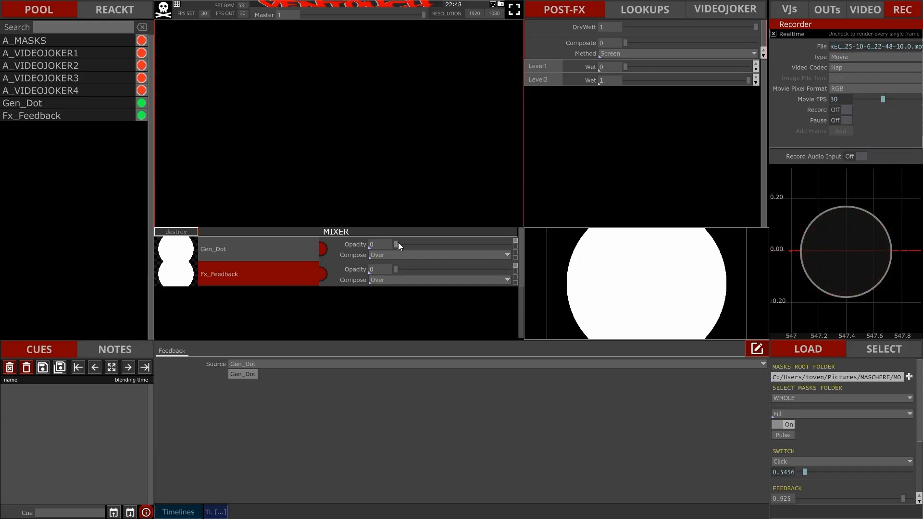
Step: Set Gen_Dot's mixer opacity to 1 and both of its radius values to 0.02
left_click(418, 242)
left_click_drag(418, 245, 563, 250)
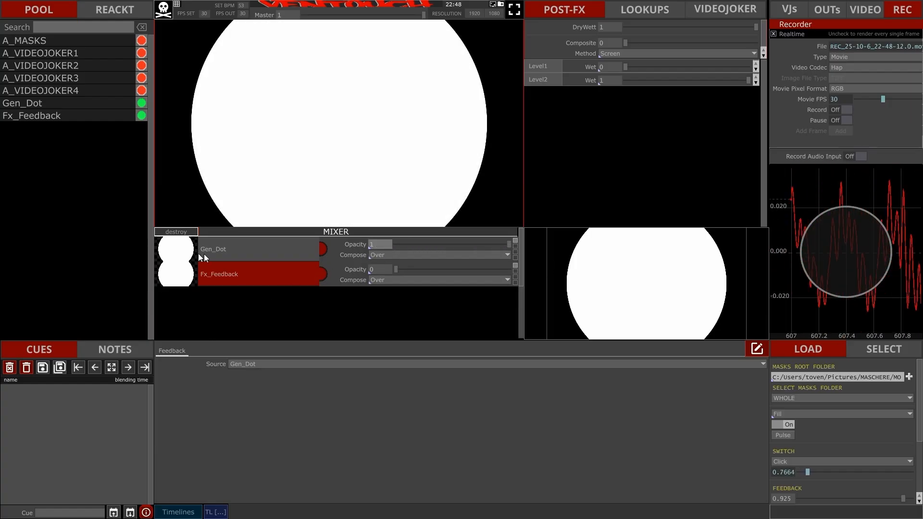
left_click(224, 247)
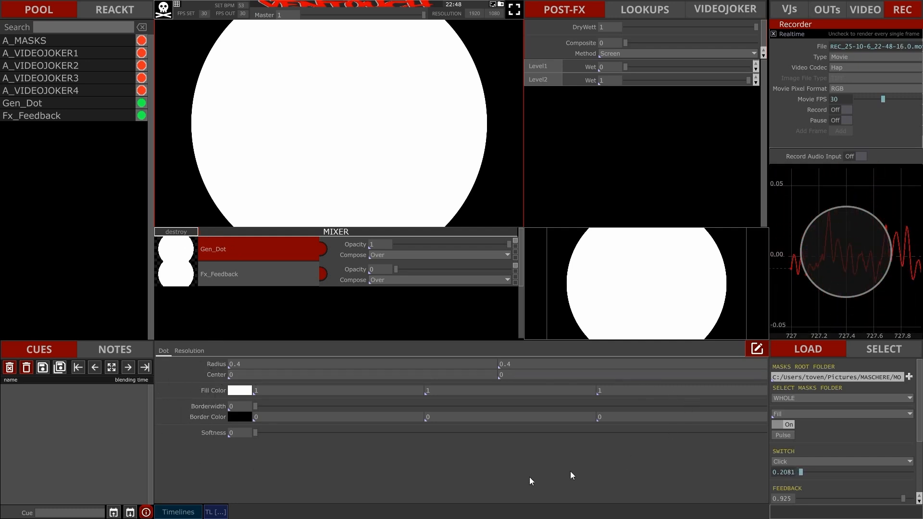
left_click(221, 373)
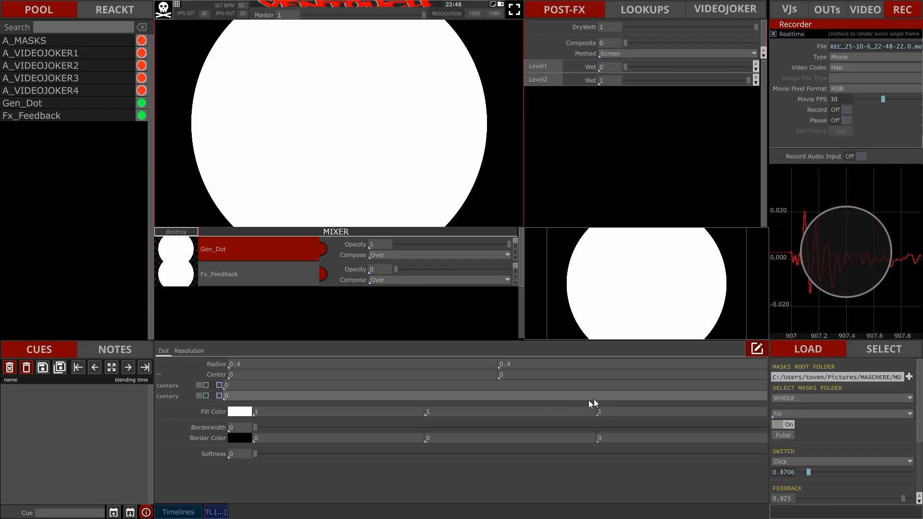
left_click(216, 373)
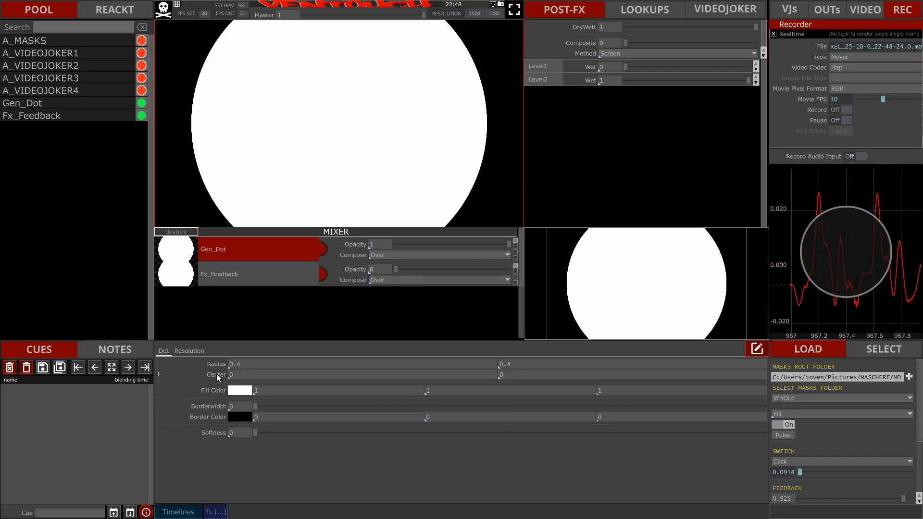
middle_click_drag(221, 367, 201, 373)
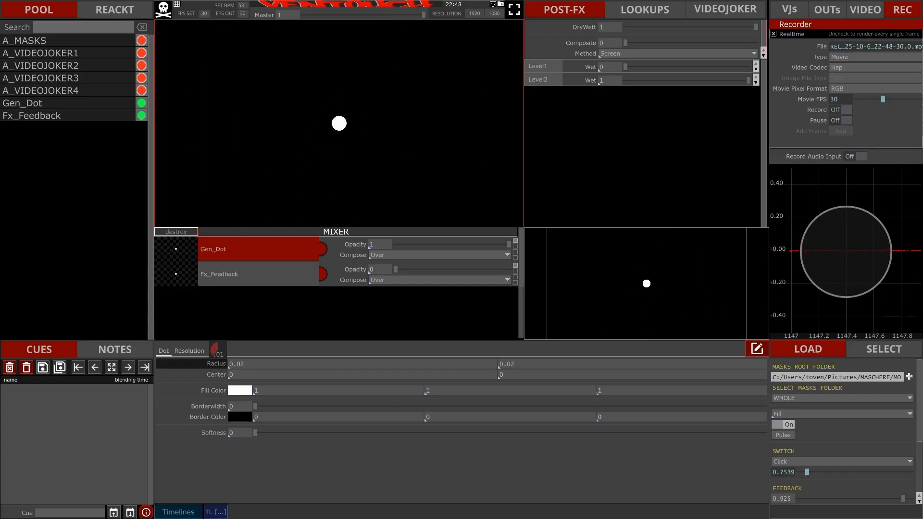
Step: Show the N3 noise among the REACKT LFOs and set its To Range to -.5 and .5
left_click(98, 12)
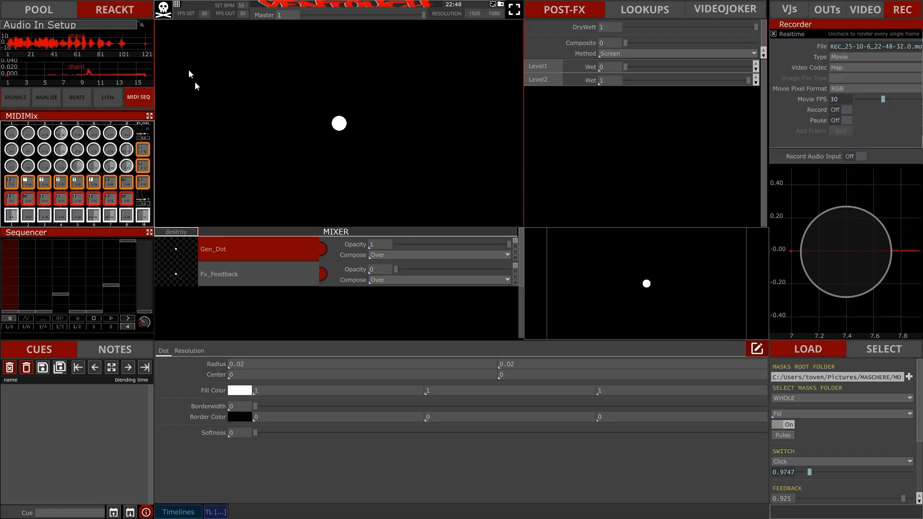
left_click(108, 97)
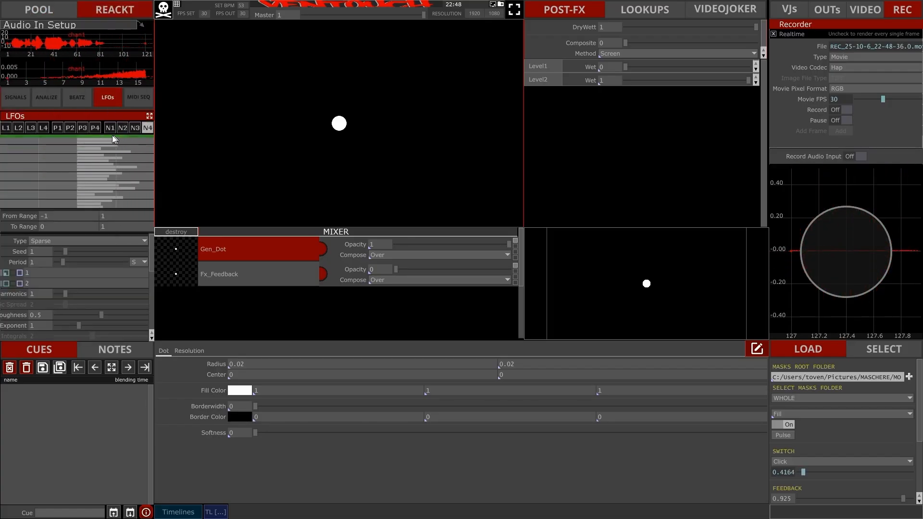
left_click(124, 128)
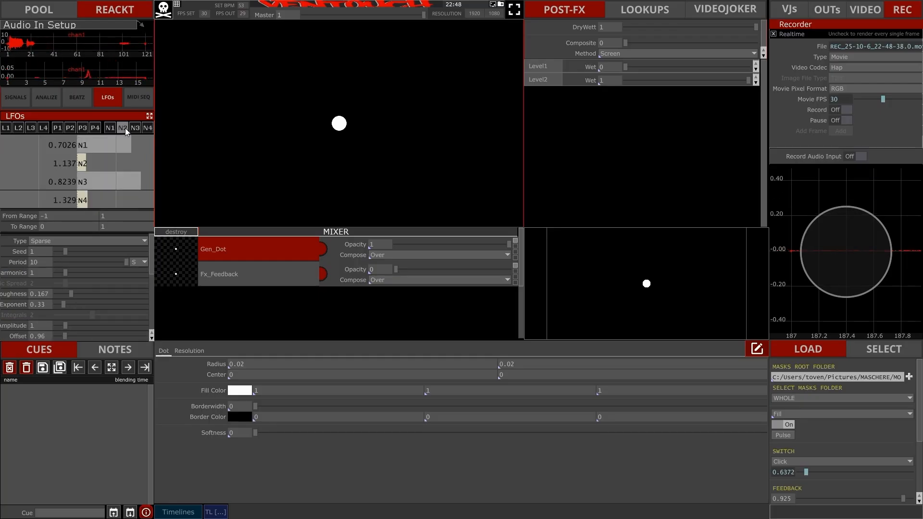
left_click(135, 128)
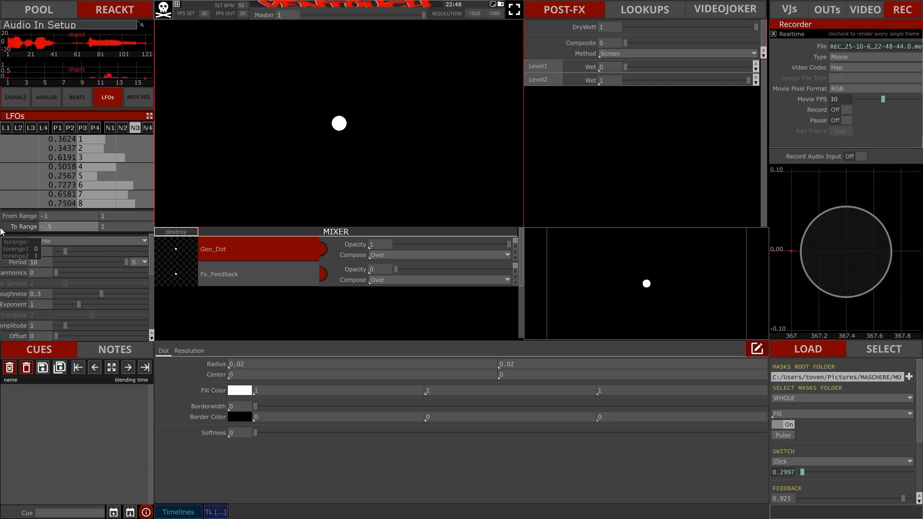
key("Tab")
type(".5")
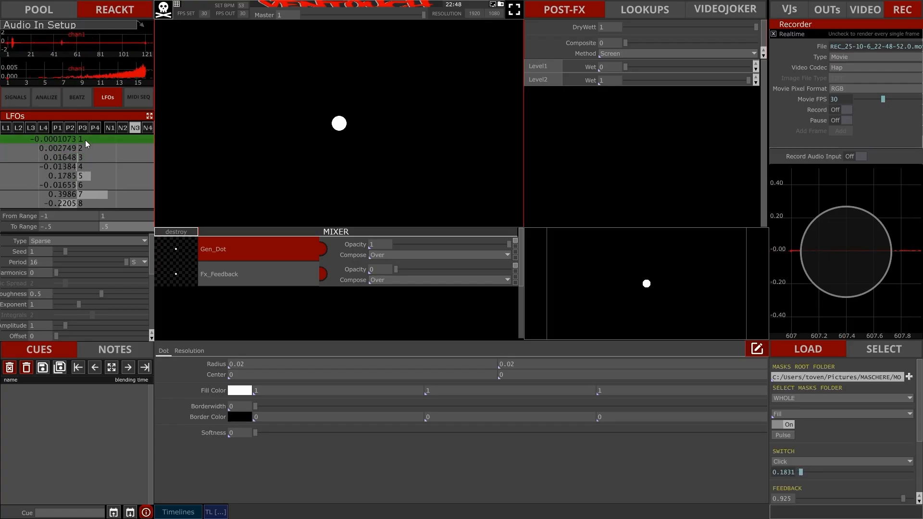
Step: Link N3 channels 1 and 3 to Gen_Dot's Center X and Y as CHOP references
left_click_drag(87, 144, 257, 373)
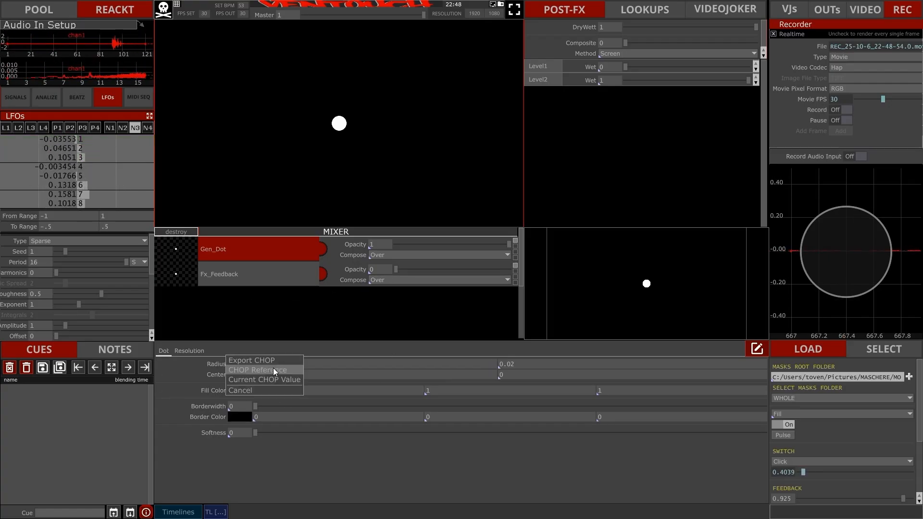
left_click(273, 368)
left_click_drag(95, 161, 502, 374)
left_click(535, 370)
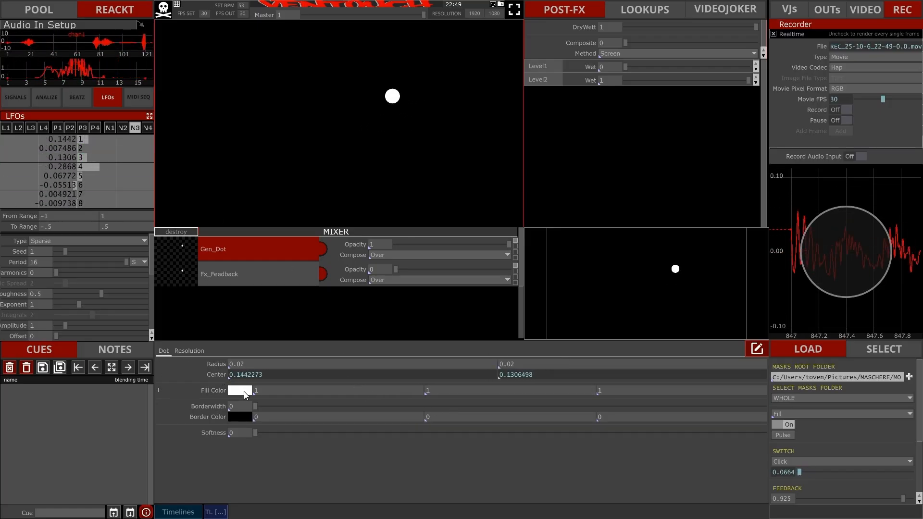
Step: Open Fx_Feedback's network from the mixer and insert a Feedback TOP between select1 and out1
left_click(245, 269)
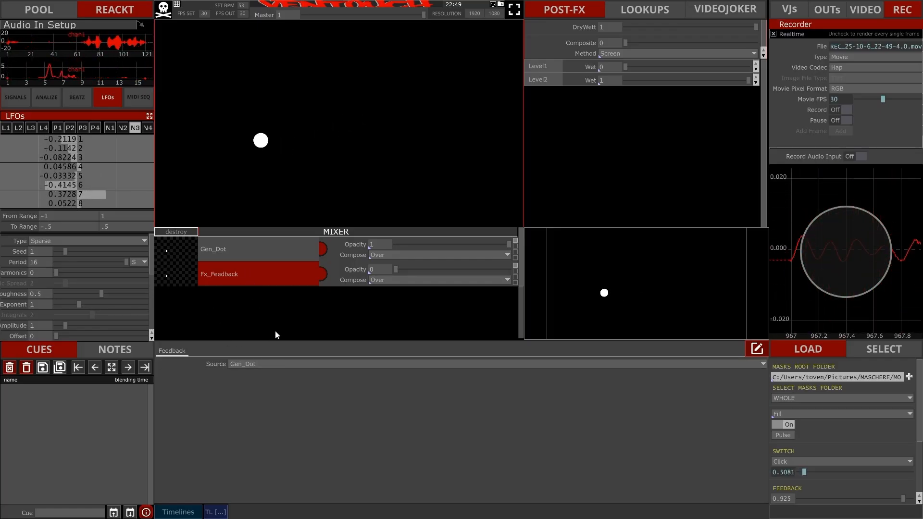
left_click(755, 350)
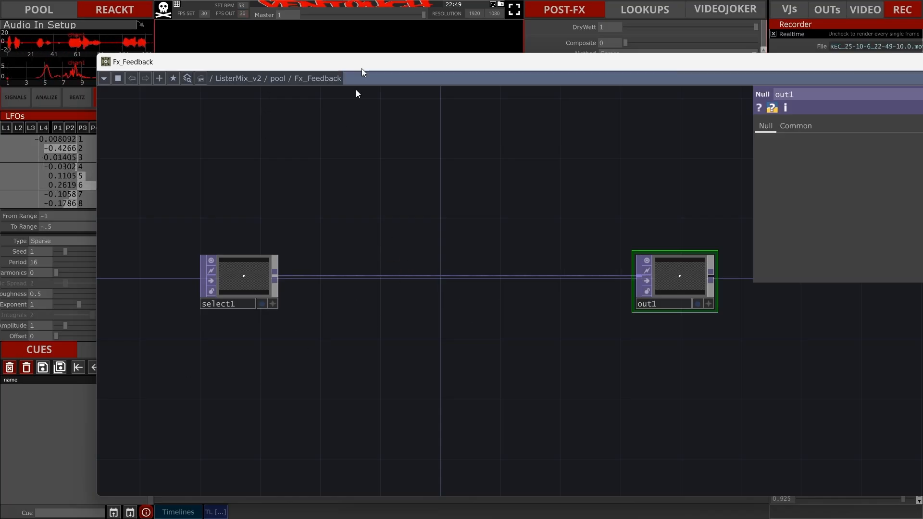
left_click_drag(402, 64, 328, 63)
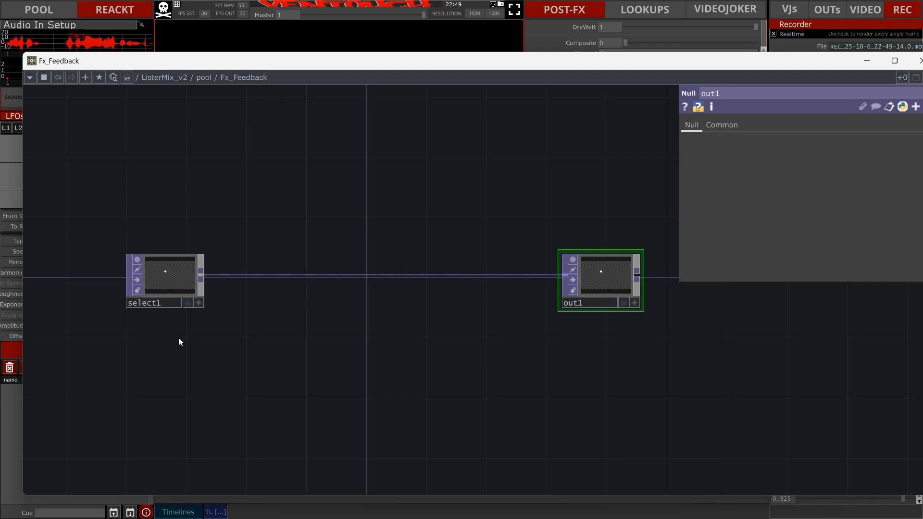
right_click(235, 275)
left_click(262, 262)
left_click(131, 122)
left_click(270, 278)
Step: Insert a Displace TOP and a Transform TOP in series between feedback1 and out1
right_click(325, 275)
left_click(346, 262)
type("d")
left_click(139, 386)
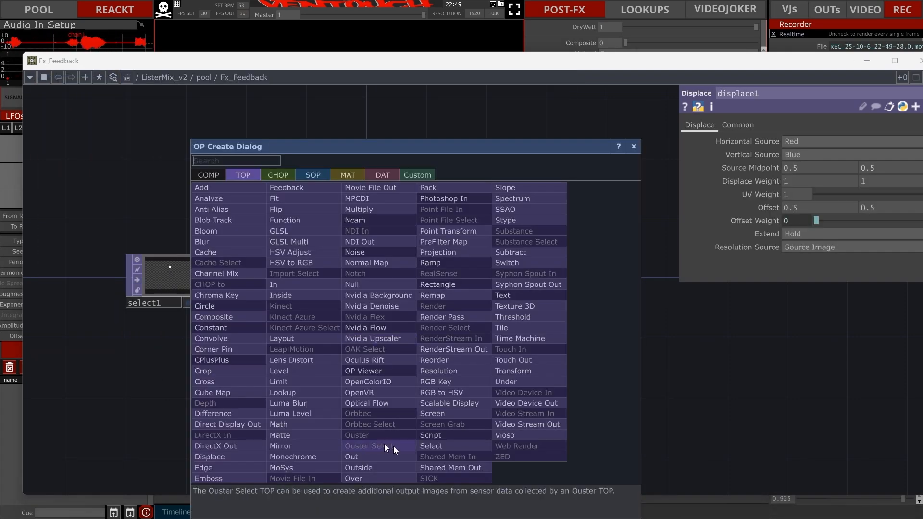
left_click(513, 371)
Step: Add a Noise TOP fed by select1, turn Monochrome off and connect it to displace1's second input
double_click(265, 375)
left_click(196, 252)
left_click_drag(202, 279, 234, 360)
left_click(767, 125)
left_click(694, 125)
left_click(796, 274)
left_click_drag(306, 365, 339, 340)
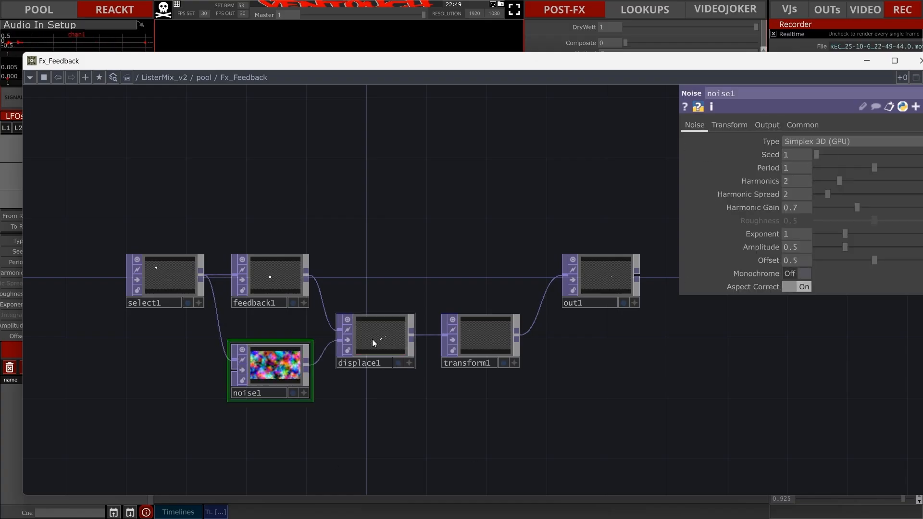
Step: Make room before out1 and insert an Add TOP between transform1 and out1
left_click_drag(485, 384, 384, 384)
left_click_drag(495, 275, 672, 275)
right_click(561, 284)
left_click(584, 270)
left_click(392, 122)
left_click(558, 274)
left_click_drag(559, 275, 530, 200)
Step: Connect select1 to add1 and set add1 as feedback1's target TOP
left_click_drag(101, 272, 147, 278)
left_click_drag(120, 212, 205, 253)
left_click_drag(146, 326, 131, 250)
left_click_drag(288, 269, 172, 252)
Step: Set both Displace Weight values of displace1 to 0.003
left_click(233, 363)
left_click_drag(763, 182, 766, 208)
scroll(710, 427, "down", 3)
left_click_drag(710, 427, 783, 426)
Step: Add a Pulse parameter named Reset to Fx_Feedback's Feedback page, with its section option on, and return to the mixer
right_click(394, 158)
left_click(414, 238)
left_click_drag(489, 212, 520, 212)
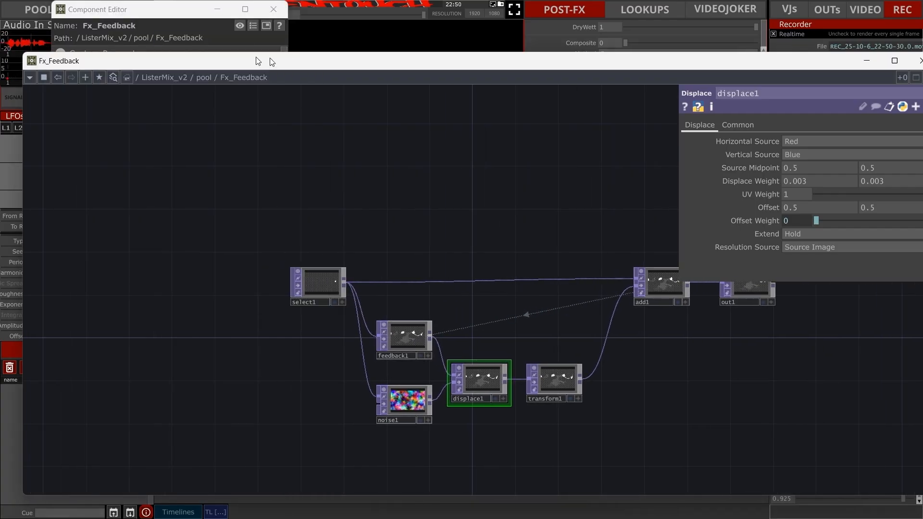
left_click(170, 14)
left_click(93, 80)
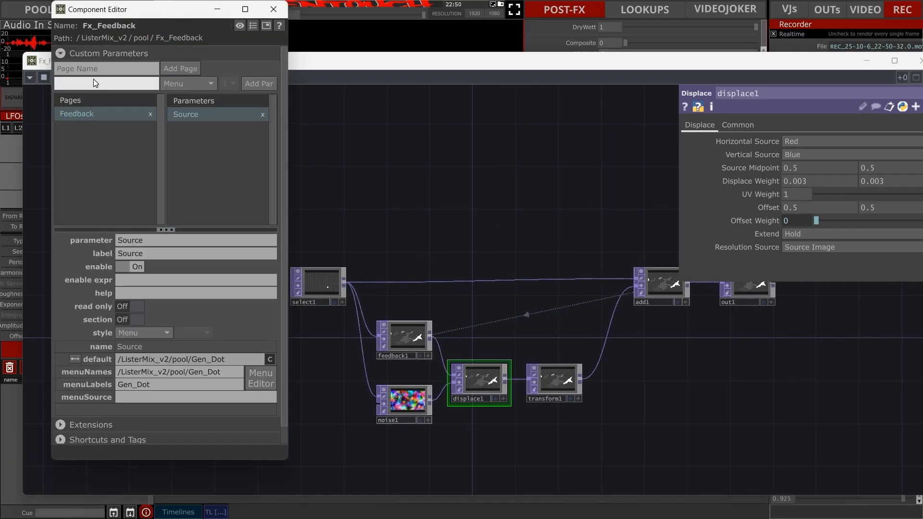
type("Re")
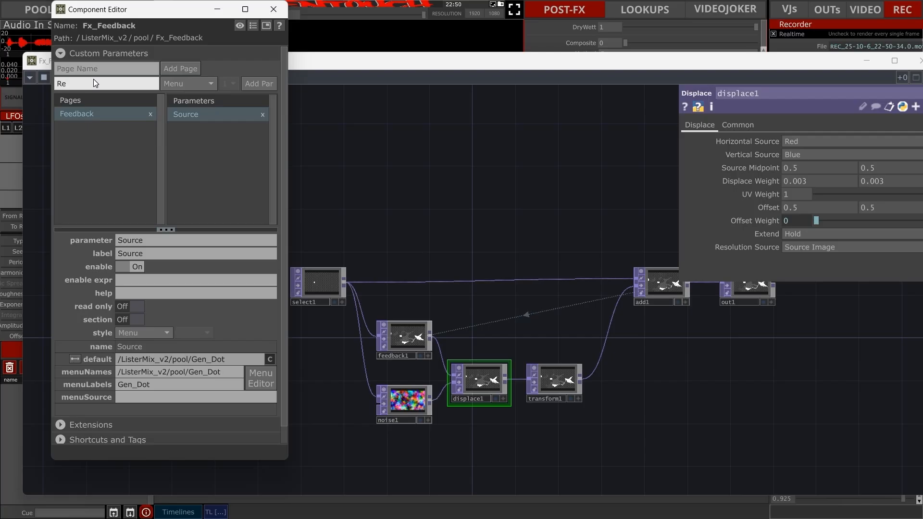
type("set")
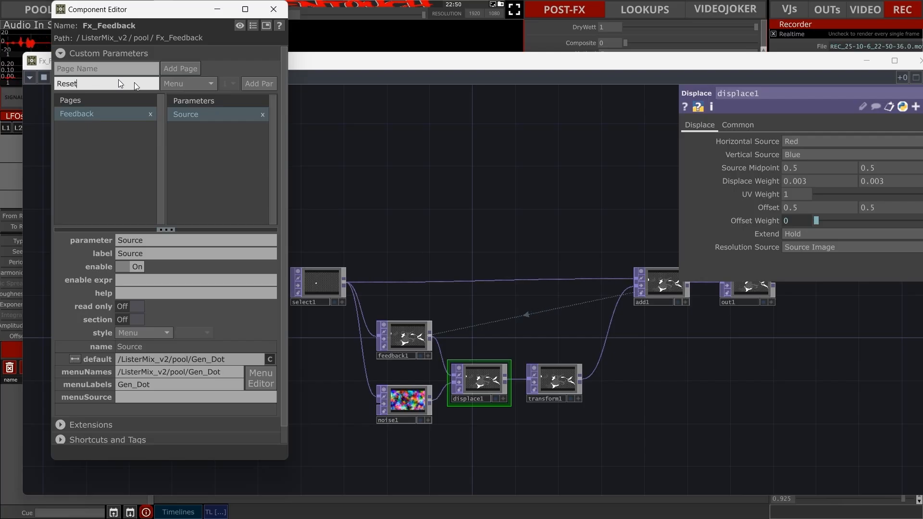
left_click(186, 84)
left_click(235, 140)
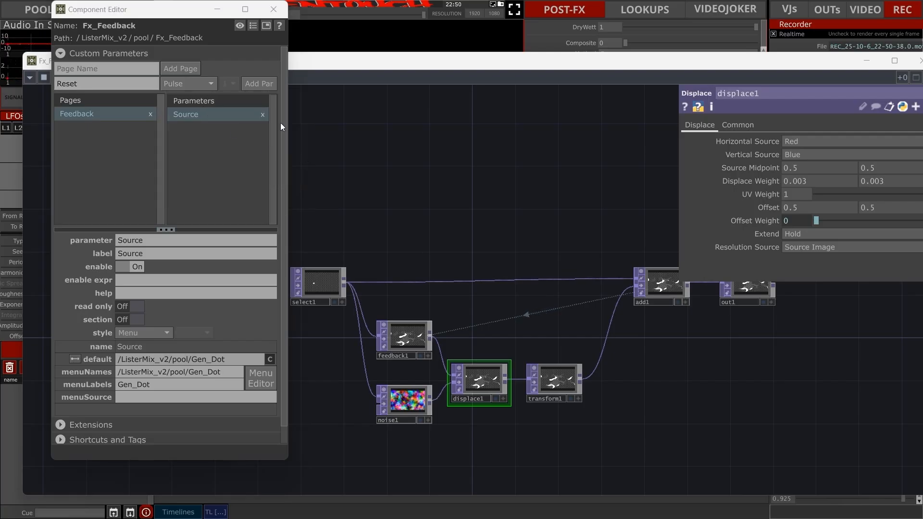
left_click(260, 82)
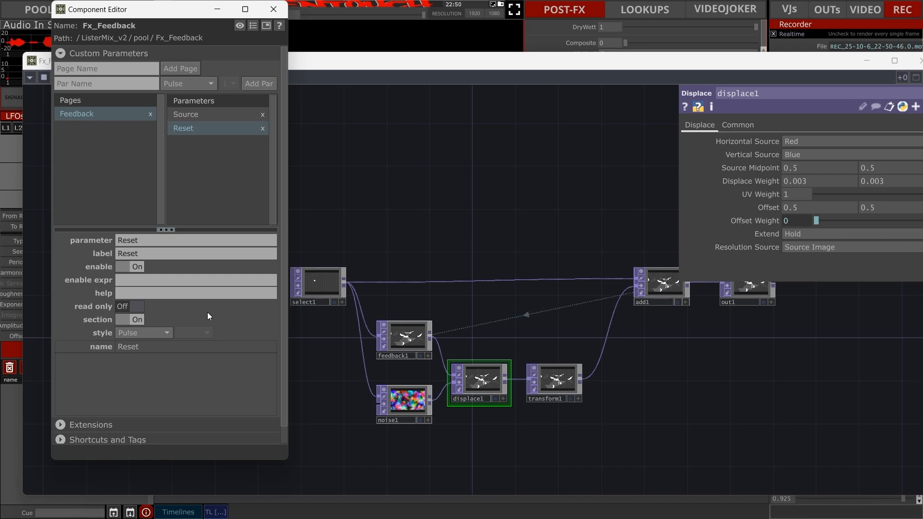
left_click(403, 226)
Step: Show the REACKT signals and inspect the keyboard channels and the key list in the Keyboard In settings
left_click(12, 105)
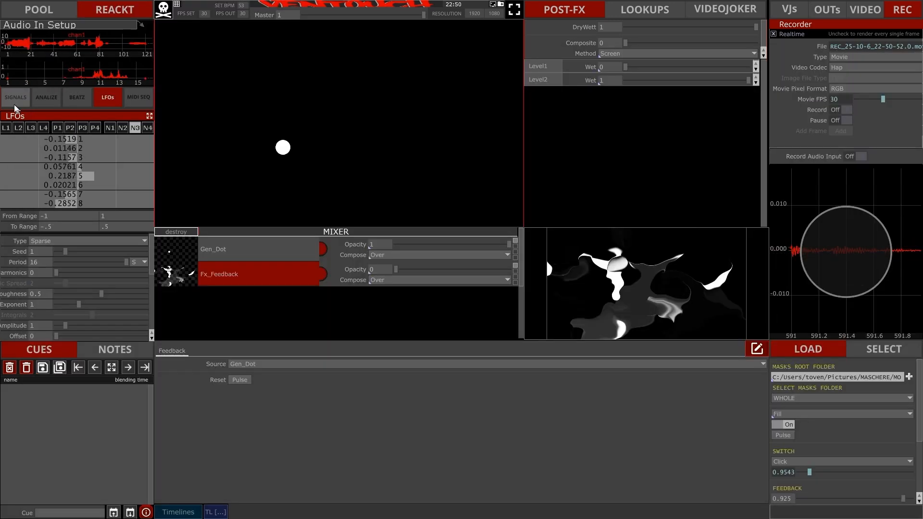
left_click(15, 100)
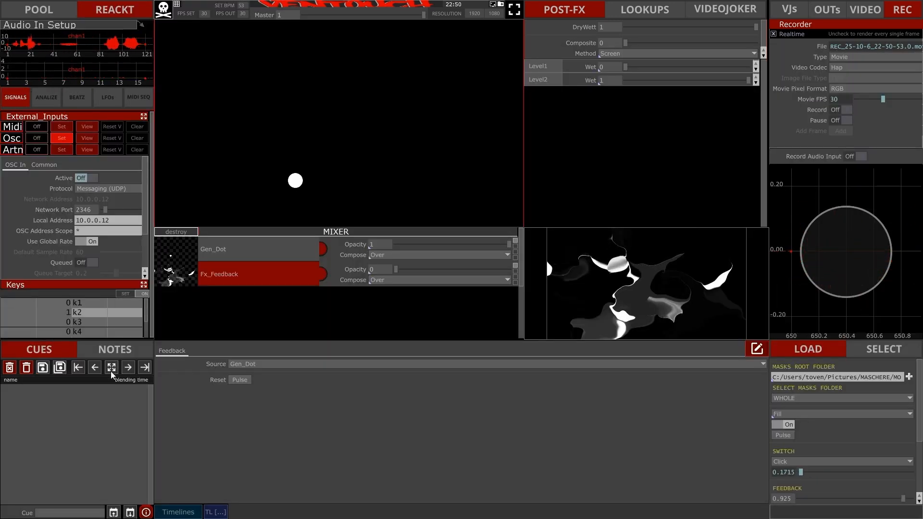
left_click(87, 314)
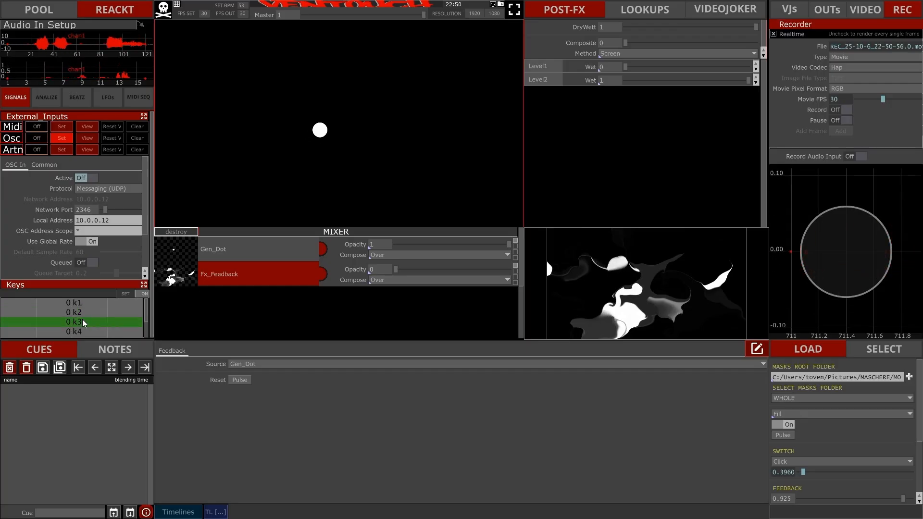
left_click(126, 294)
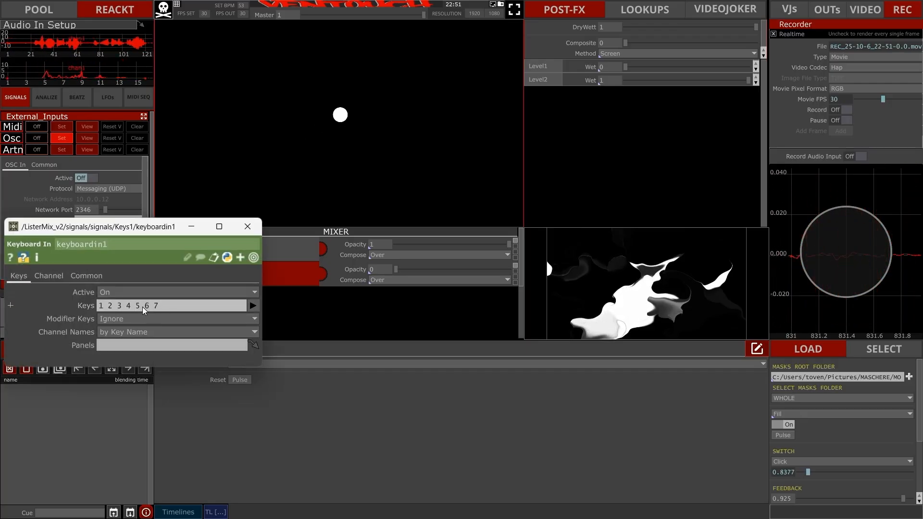
left_click(254, 227)
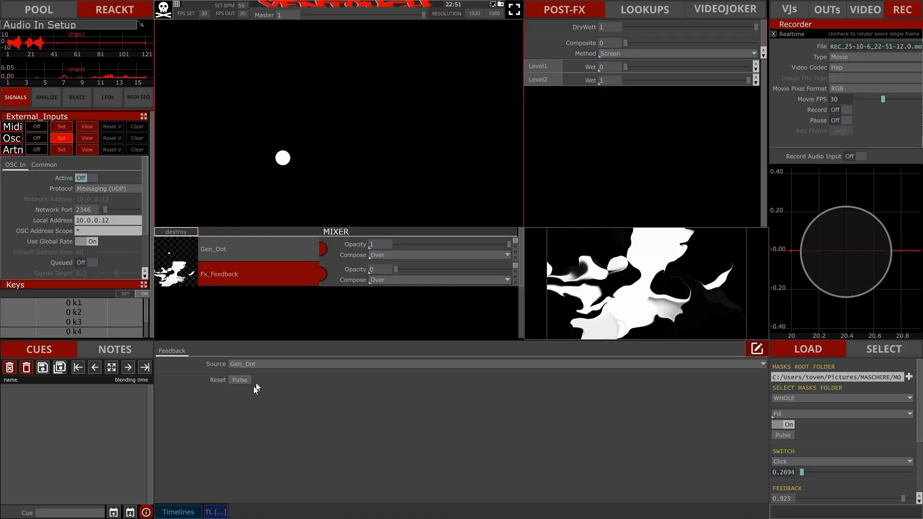
Step: Open Fx_Feedback's network with its component editor and its parameter window alongside, and show the Feedback page's parameters
left_click(756, 349)
left_click_drag(505, 230, 319, 196)
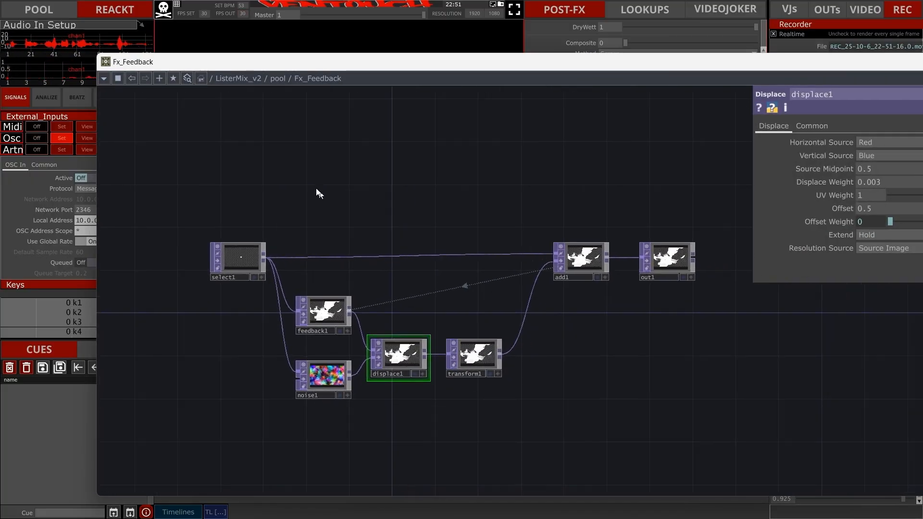
right_click(319, 195)
left_click(350, 189)
left_click_drag(336, 9, 115, 69)
right_click(314, 166)
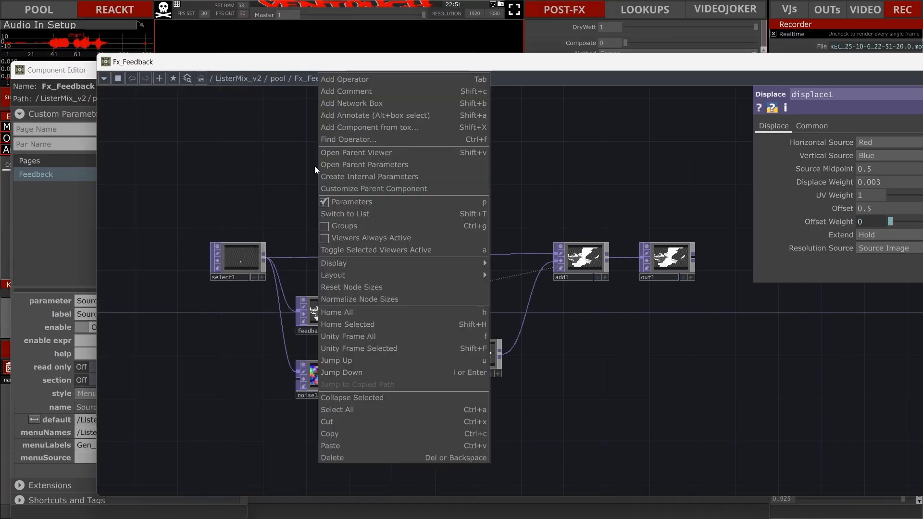
left_click(359, 164)
left_click_drag(68, 73, 54, 36)
left_click(247, 76)
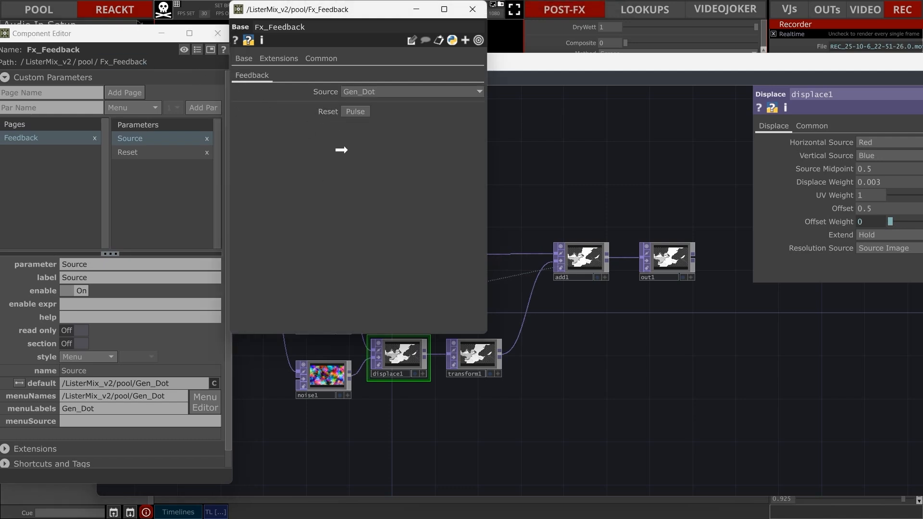
Step: Bind the reset pulse of feedback1 to Fx_Feedback's custom Reset parameter
left_click_drag(470, 434, 496, 448)
left_click(333, 36)
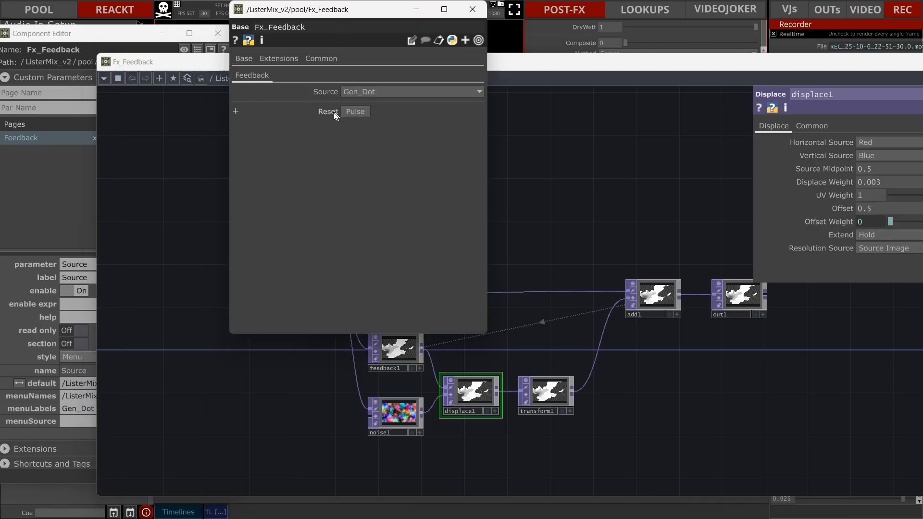
left_click(399, 356)
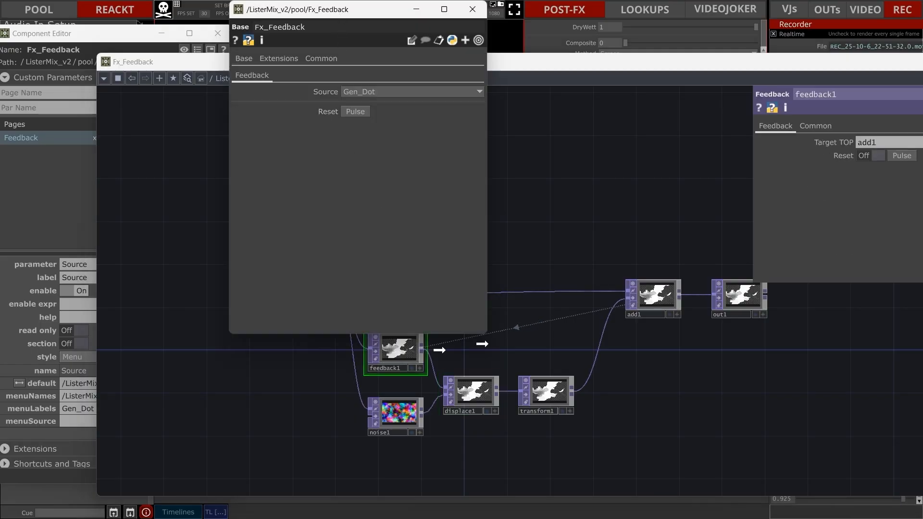
left_click(896, 156)
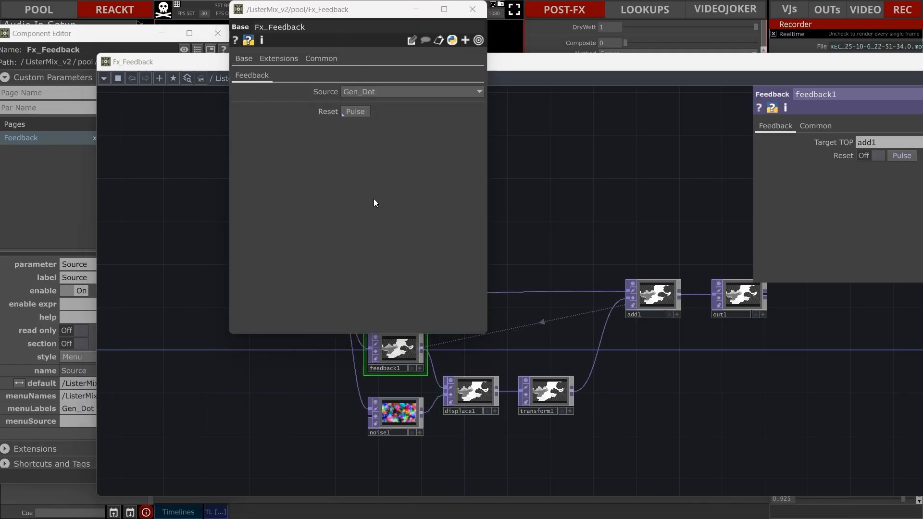
Step: Narrow the network window and insert a Level TOP between transform1 and add1, spacing out the nodes
left_click_drag(94, 187, 488, 261)
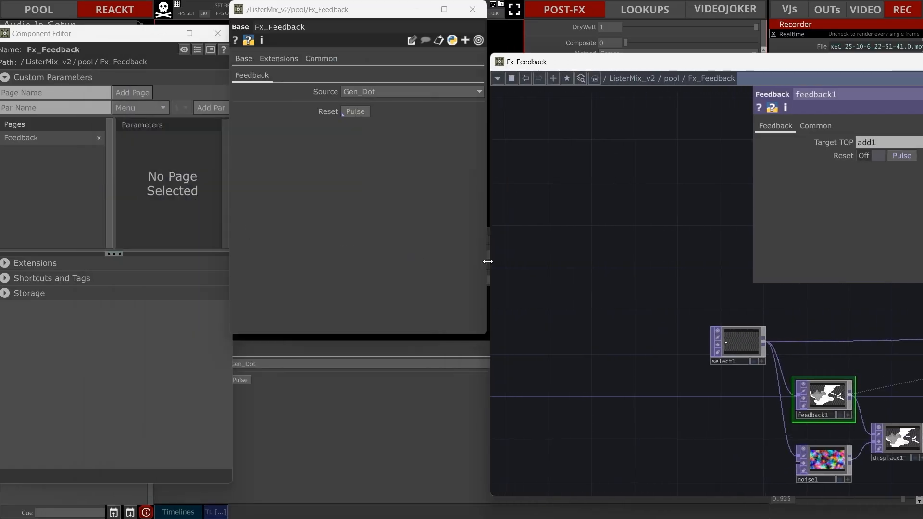
left_click_drag(692, 423, 570, 375)
left_click_drag(786, 482, 682, 454)
scroll(696, 439, "down", 3)
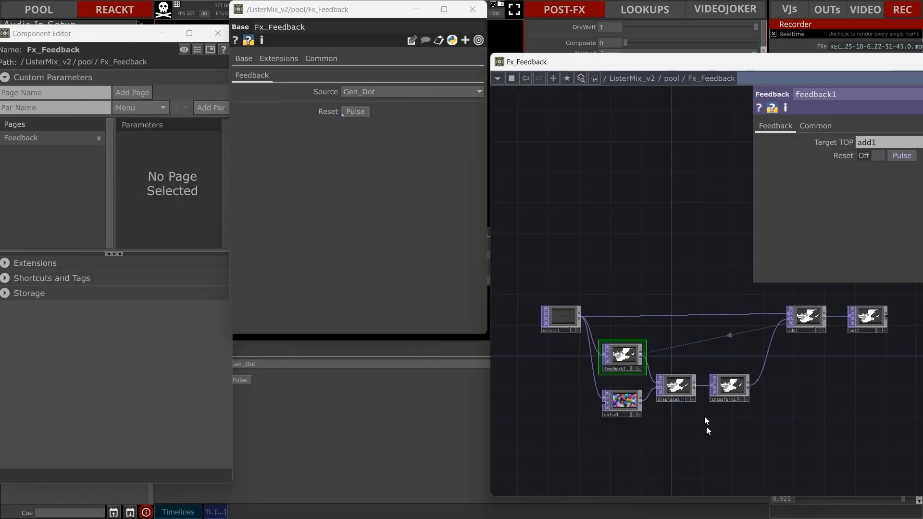
right_click(766, 364)
left_click(791, 348)
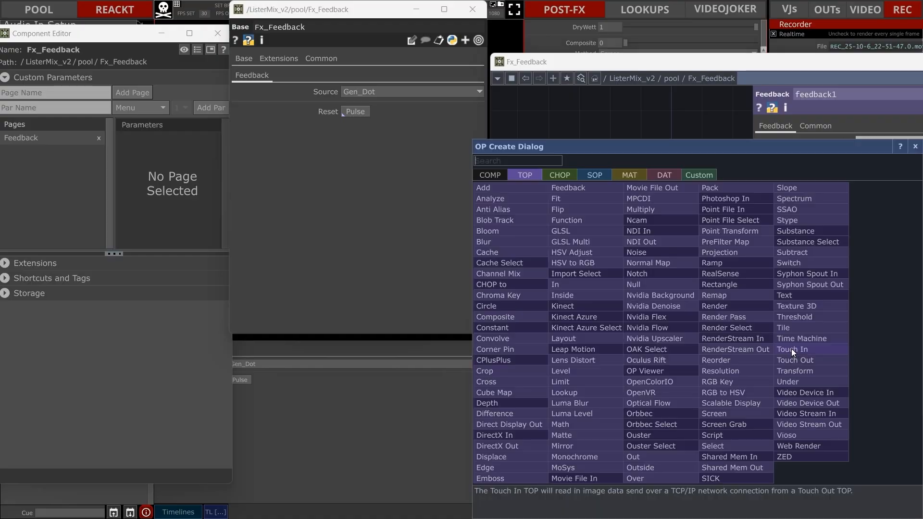
type("lev")
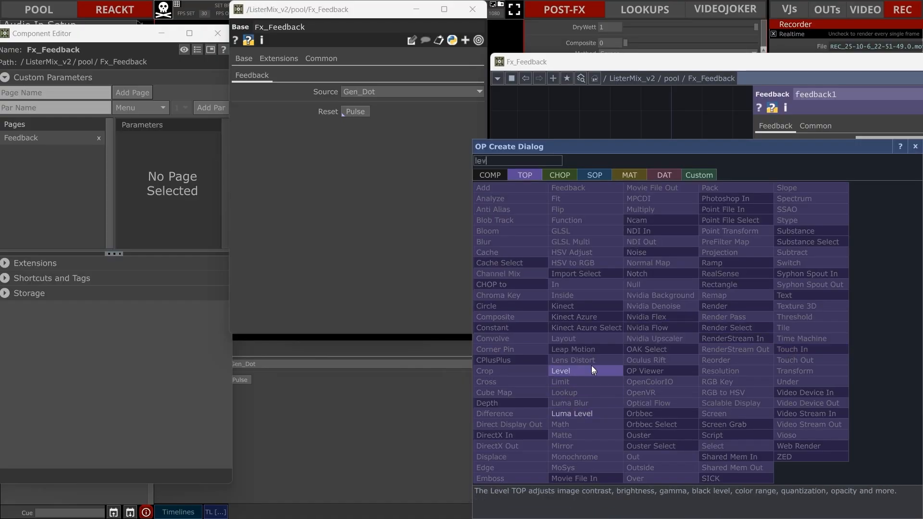
left_click(591, 370)
left_click(783, 388)
left_click_drag(855, 378, 787, 381)
right_click_drag(831, 352, 746, 321)
left_click_drag(746, 325, 785, 325)
Step: Add level1's Opacity to the Feedback page as a custom parameter bound as master, with its section option on
left_click(724, 395)
left_click(865, 126)
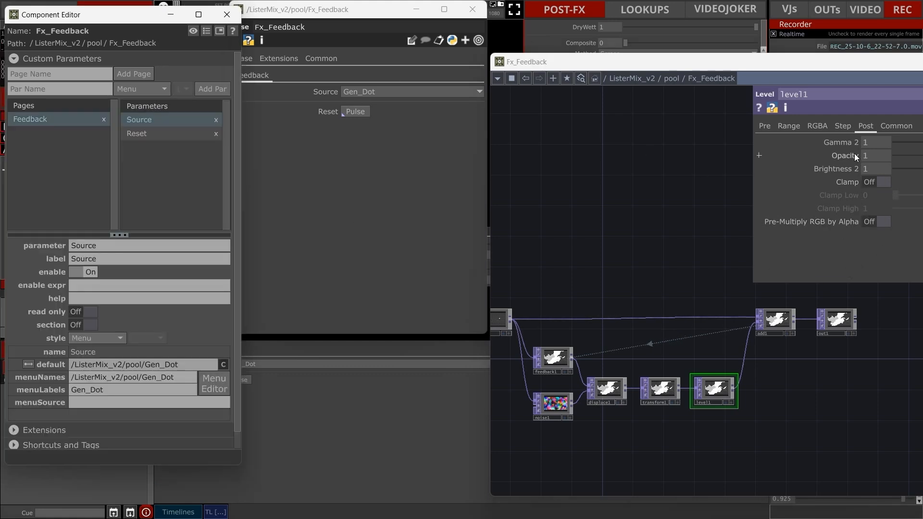
left_click_drag(169, 167, 175, 167)
left_click(198, 174)
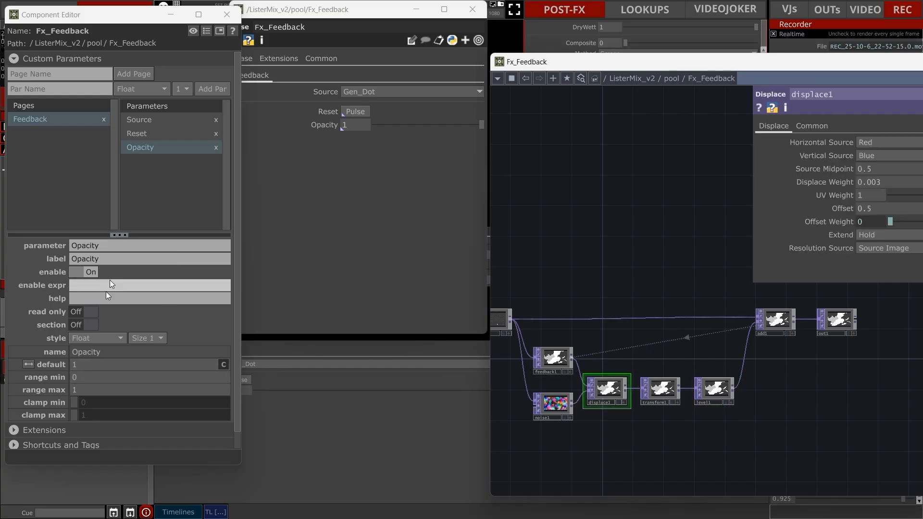
left_click(85, 325)
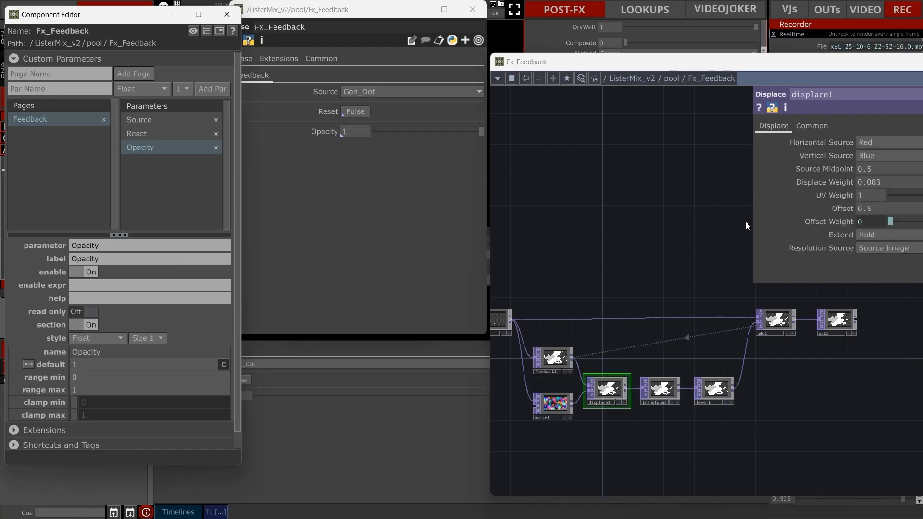
Step: Add a Float parameter named Displace to the Feedback page with a range maximum of 0.1
left_click(63, 91)
type("Displace")
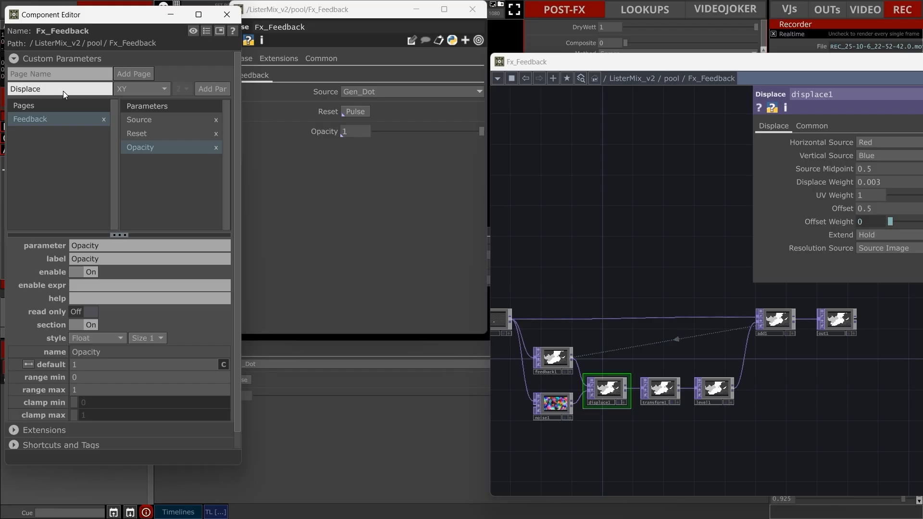
left_click(148, 90)
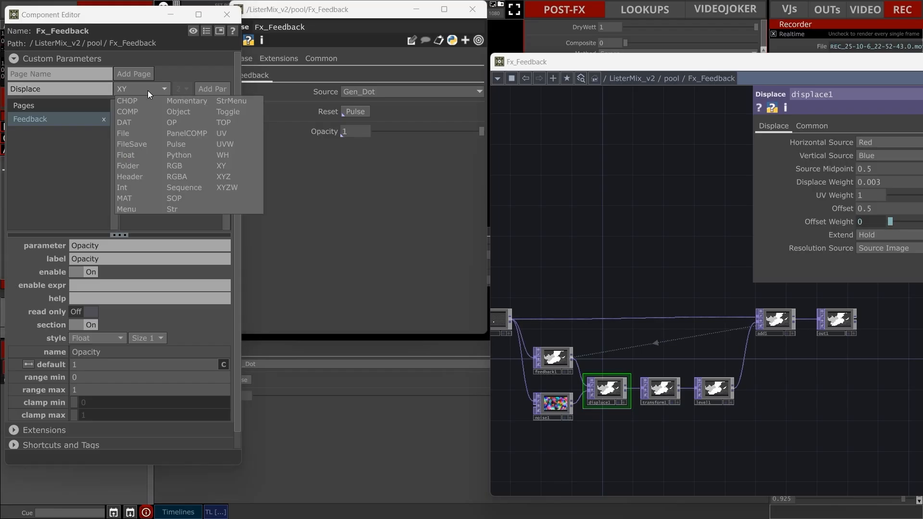
left_click(135, 154)
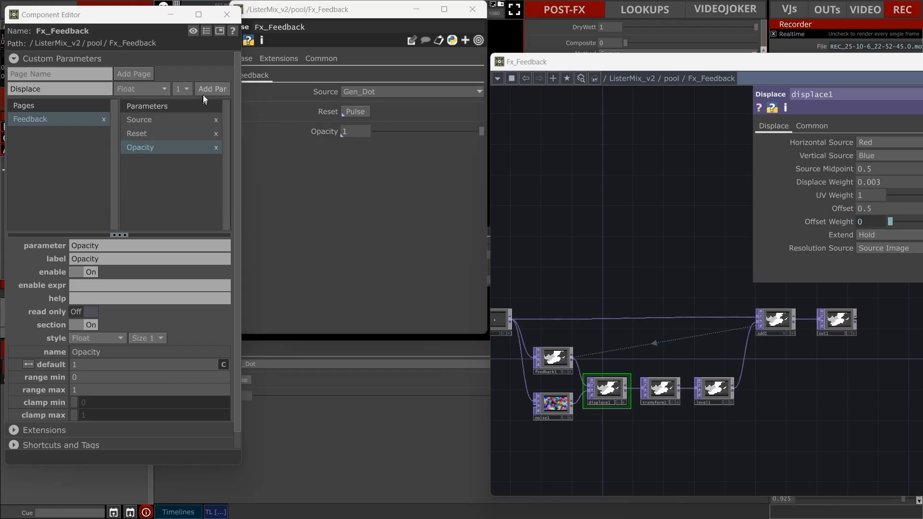
left_click(213, 89)
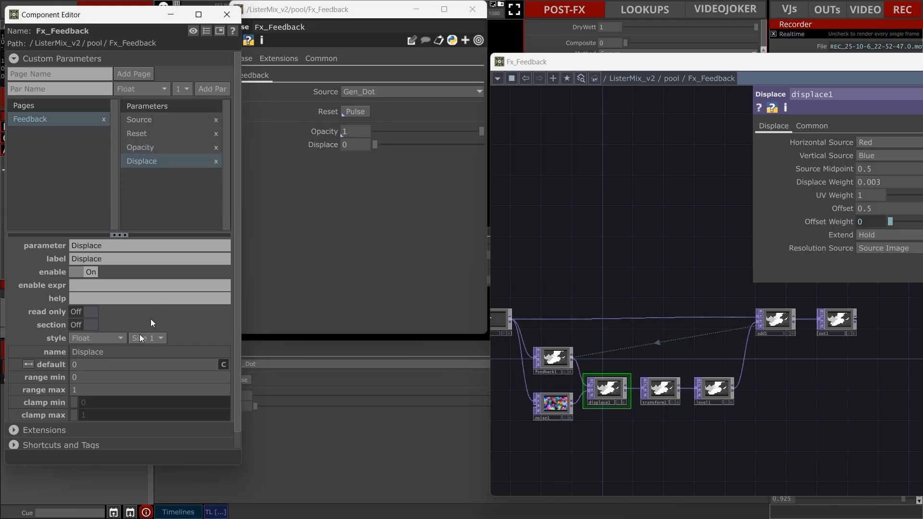
left_click_drag(87, 391, 22, 384)
type("0.1")
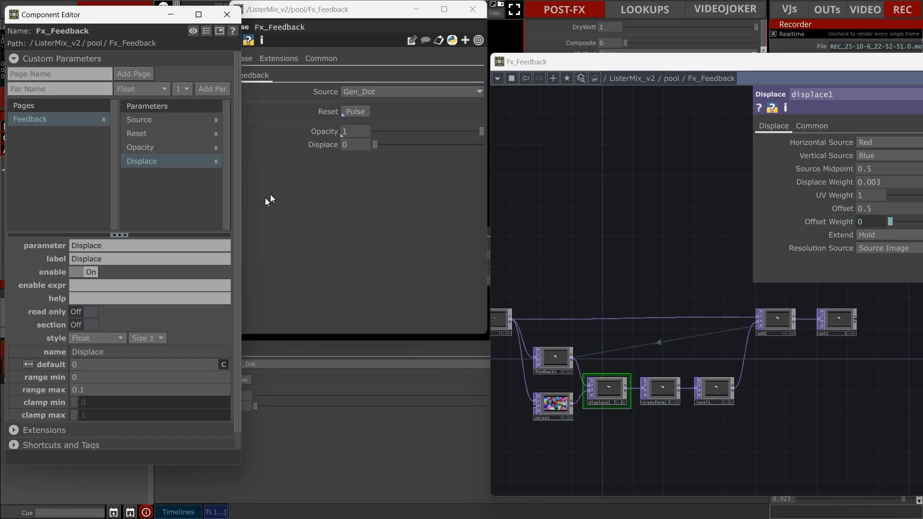
Step: Bind displace1's Displace Weight to the custom Displace parameter and turn on that parameter's section option
left_click(322, 143)
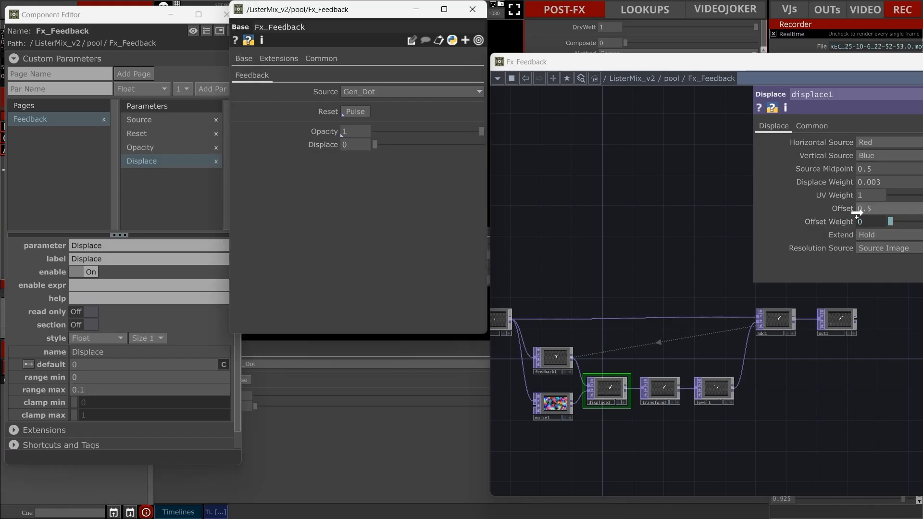
left_click_drag(842, 208, 843, 181)
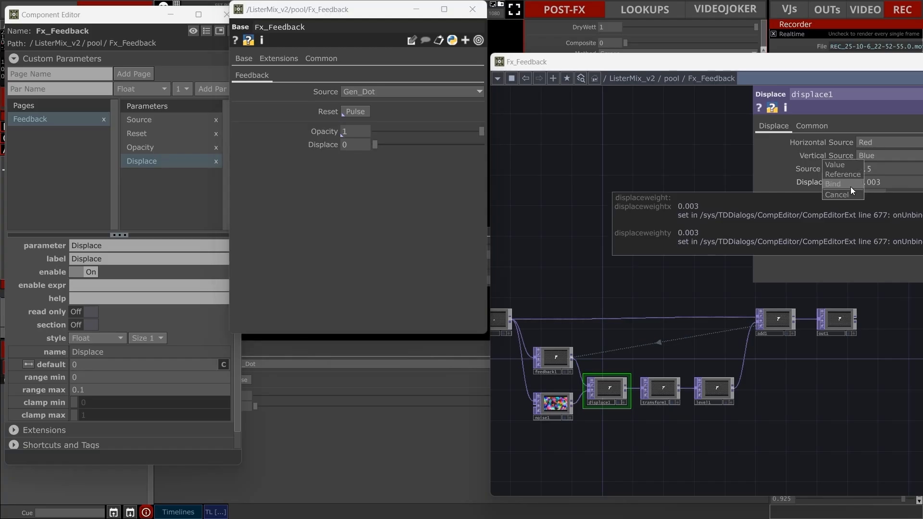
left_click(850, 186)
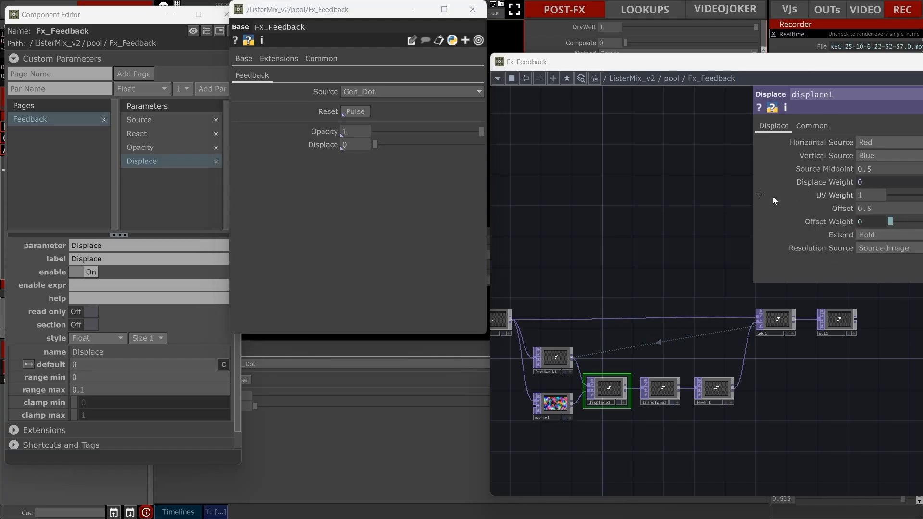
left_click_drag(754, 189, 600, 204)
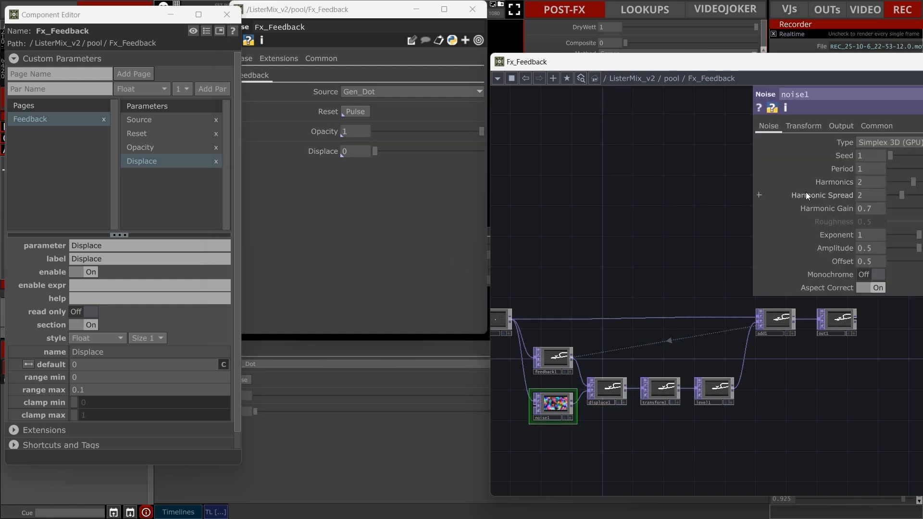
Step: Add noise1's Period, Harmonics, Amplitude and Offset to the Feedback page as custom parameters bound as master
left_click_drag(844, 168, 156, 193)
left_click(195, 199)
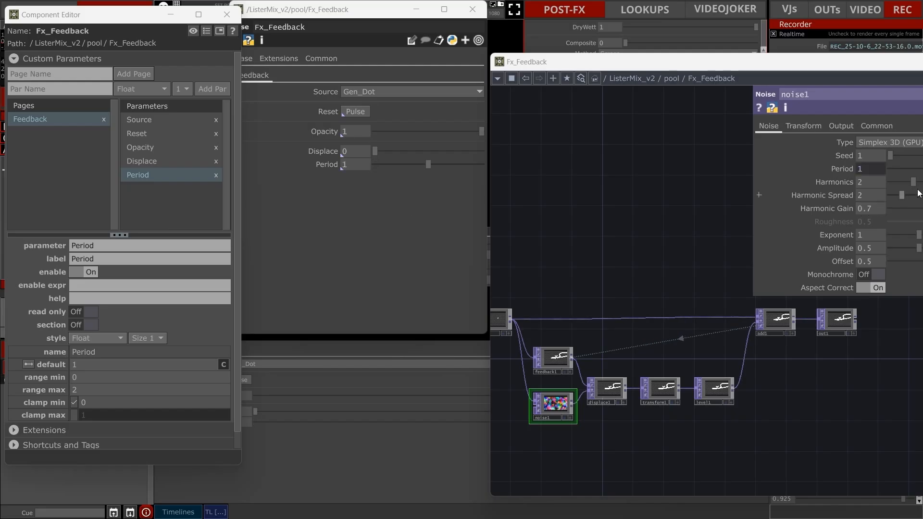
left_click_drag(178, 206, 179, 208)
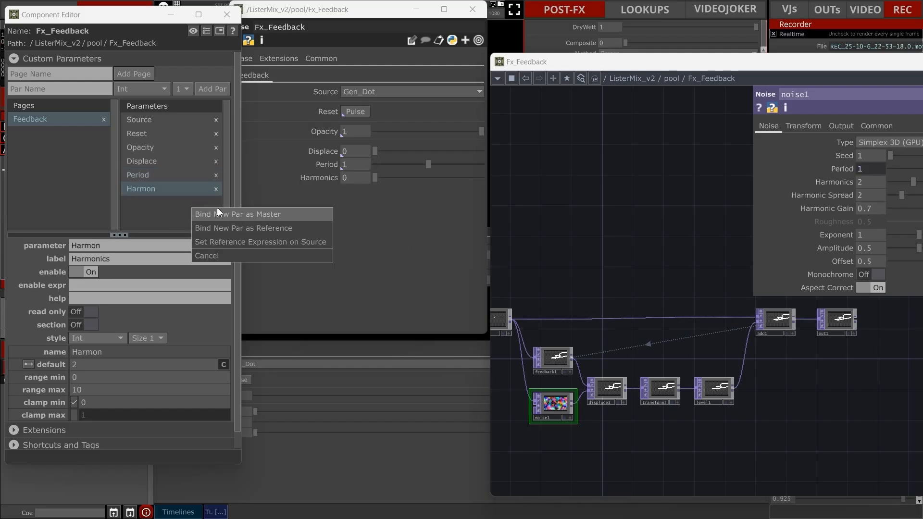
left_click(207, 210)
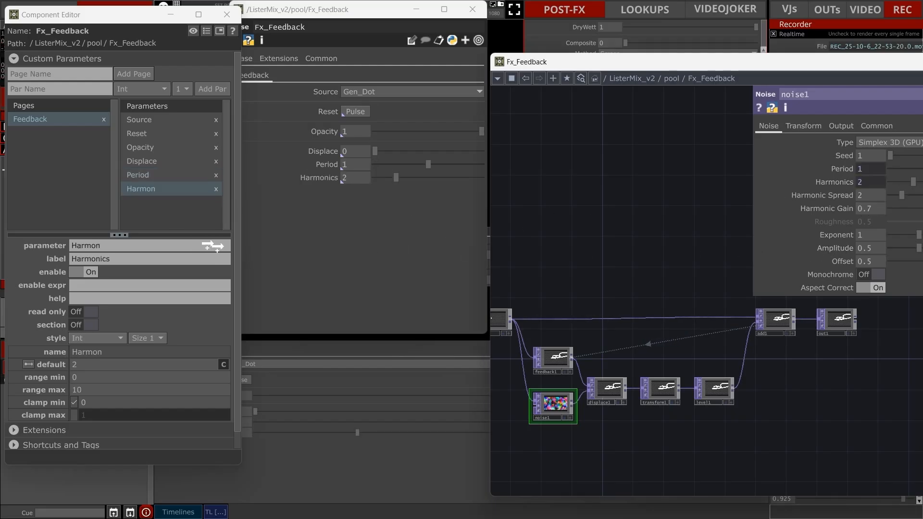
left_click_drag(168, 216, 169, 222)
left_click(197, 217)
left_click(201, 226)
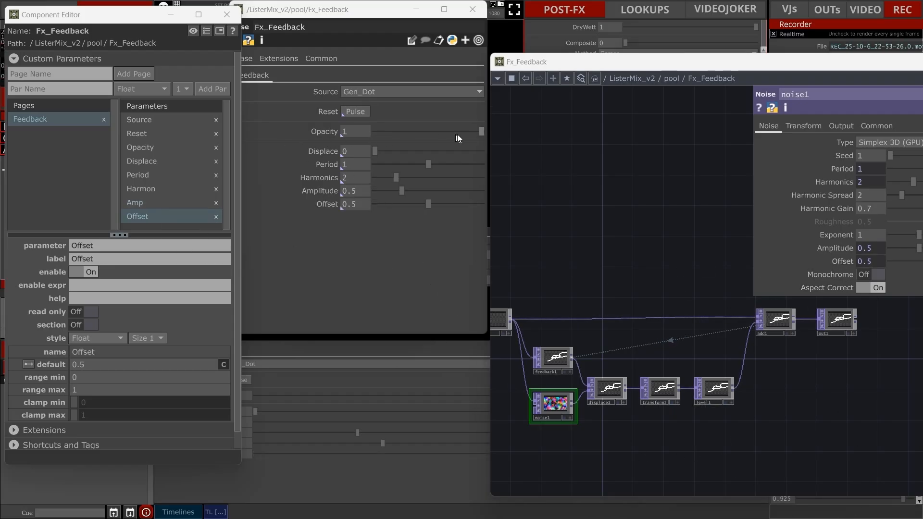
Step: Lower Fx_Feedback's Opacity to 0.961
left_click(477, 131)
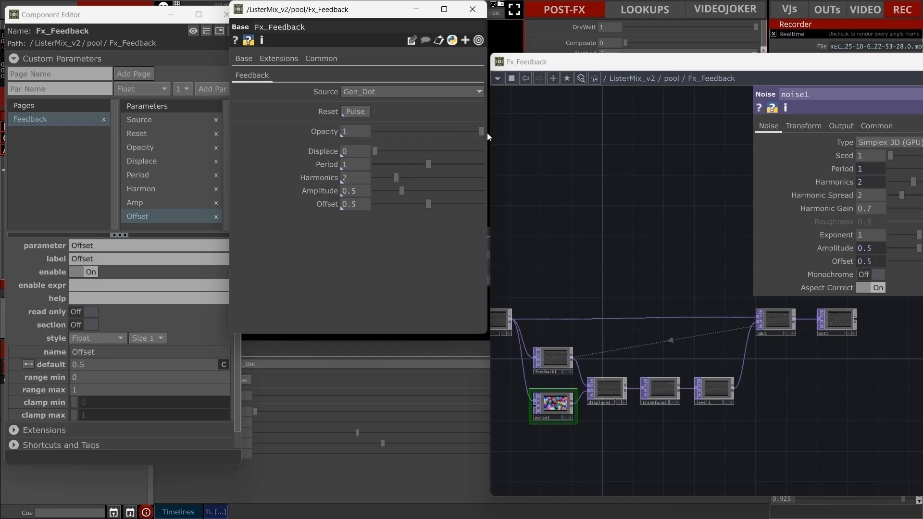
left_click_drag(479, 136, 482, 136)
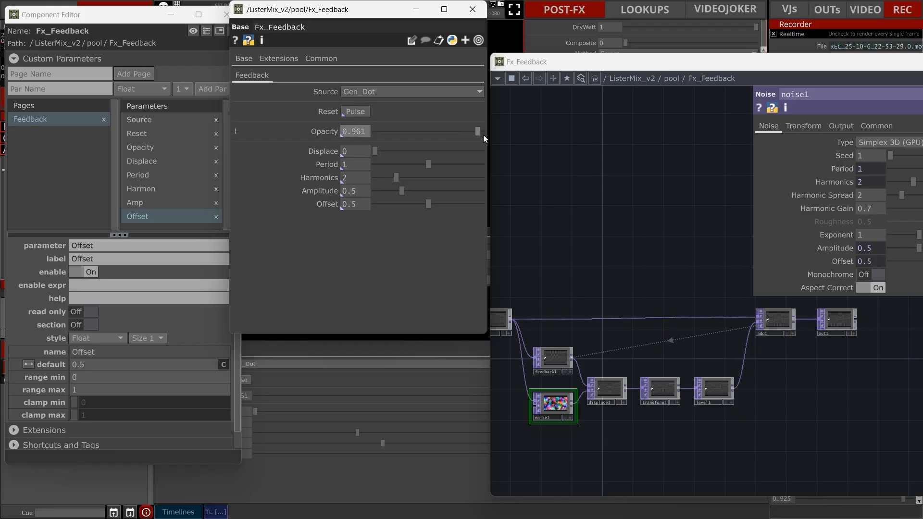
Step: Add transform1's Translate and Scale to the Feedback page as parameters bound as master, with the section option on for T
left_click(665, 400)
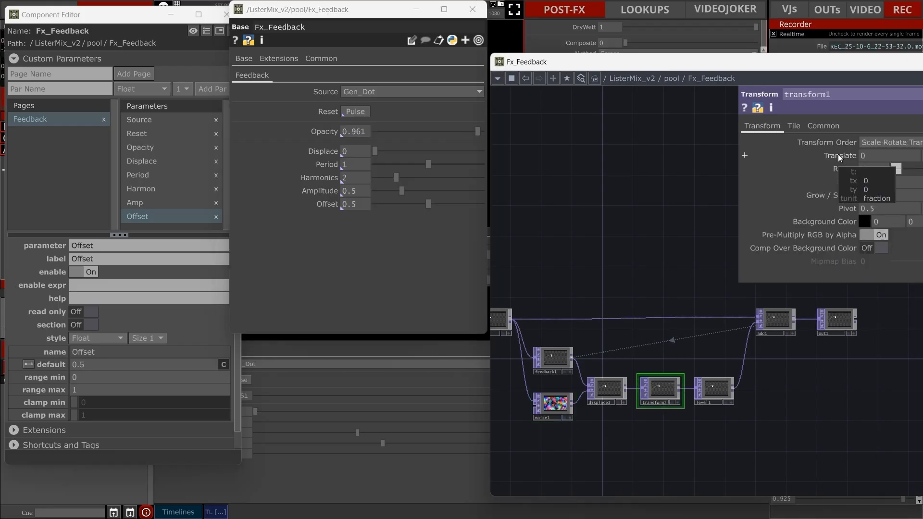
left_click_drag(159, 224, 174, 225)
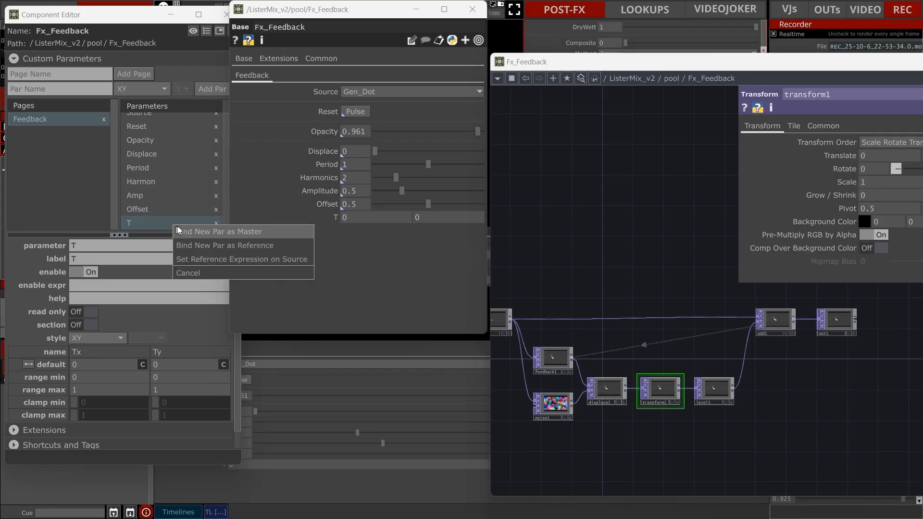
left_click(179, 231)
left_click(87, 327)
left_click(88, 326)
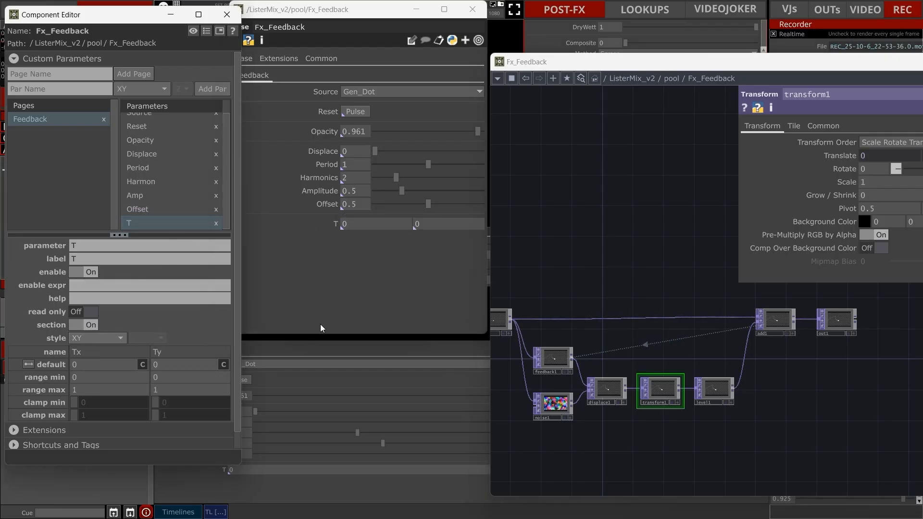
left_click_drag(845, 182, 234, 280)
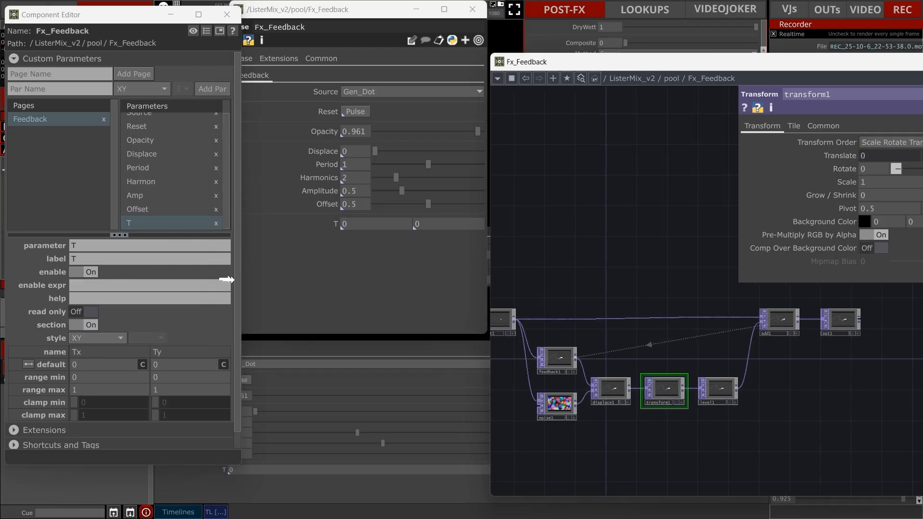
left_click_drag(173, 233, 174, 233)
left_click(187, 239)
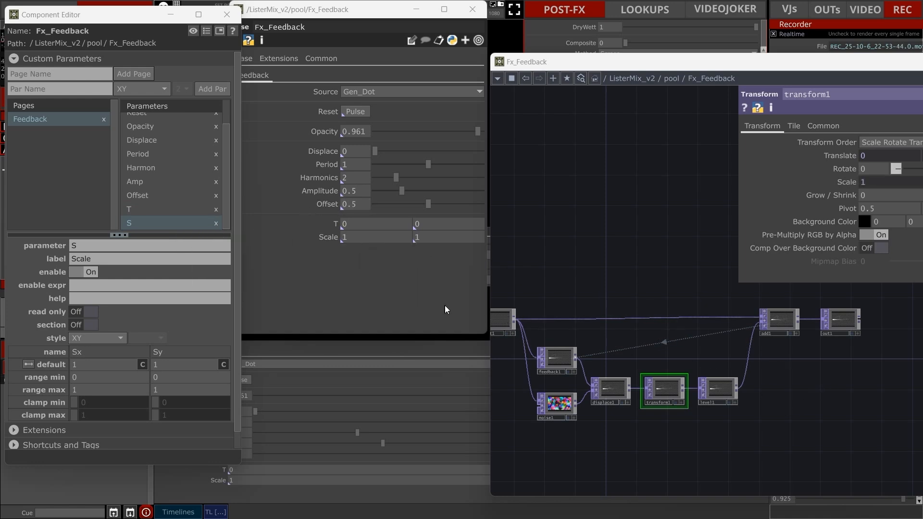
Step: Close Fx_Feedback's parameter window, component editor and network window to return to the mixer
left_click(473, 13)
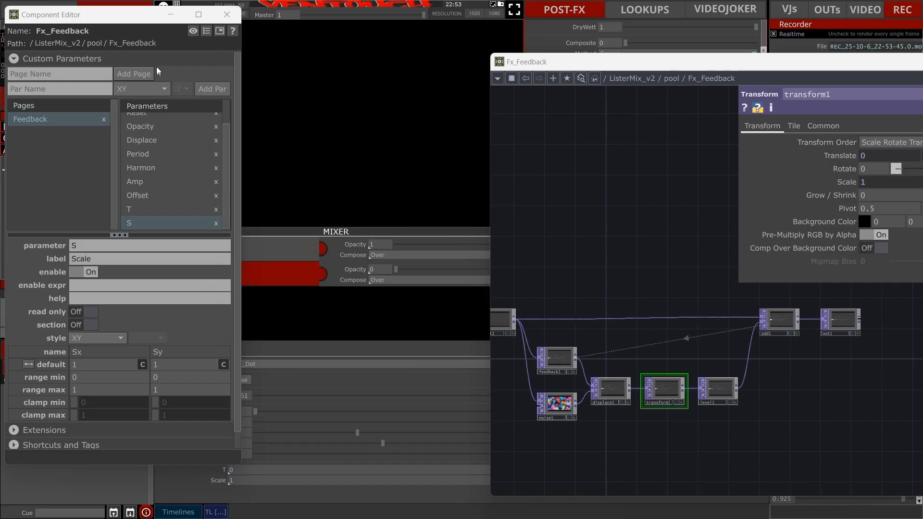
left_click(227, 14)
left_click(499, 61)
left_click(516, 147)
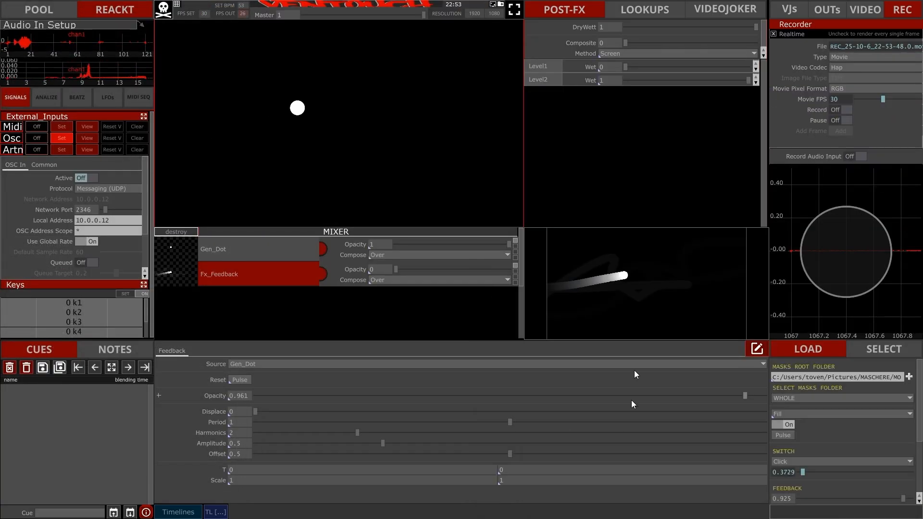
Step: Raise Fx_Feedback's mixer opacity to 1 and bring up the audio analysis signals alongside Gen_Dot's parameters
left_click_drag(402, 270, 557, 282)
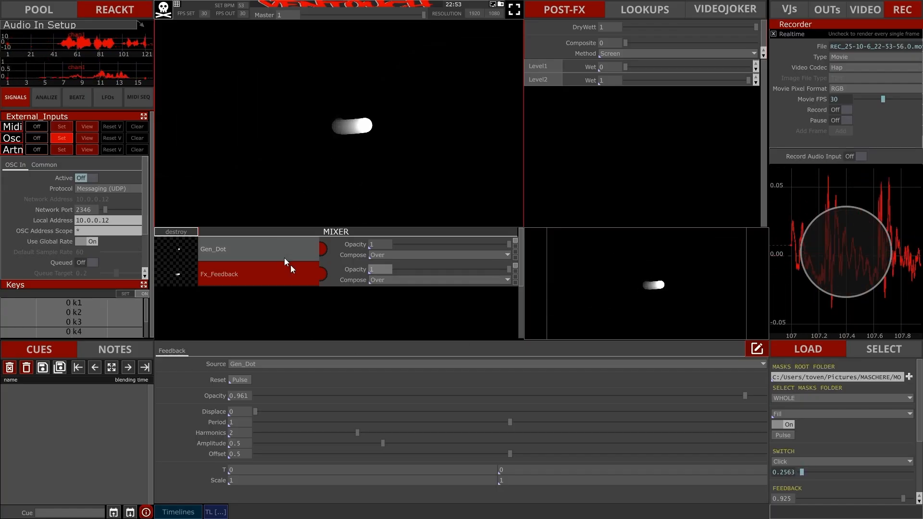
left_click(36, 99)
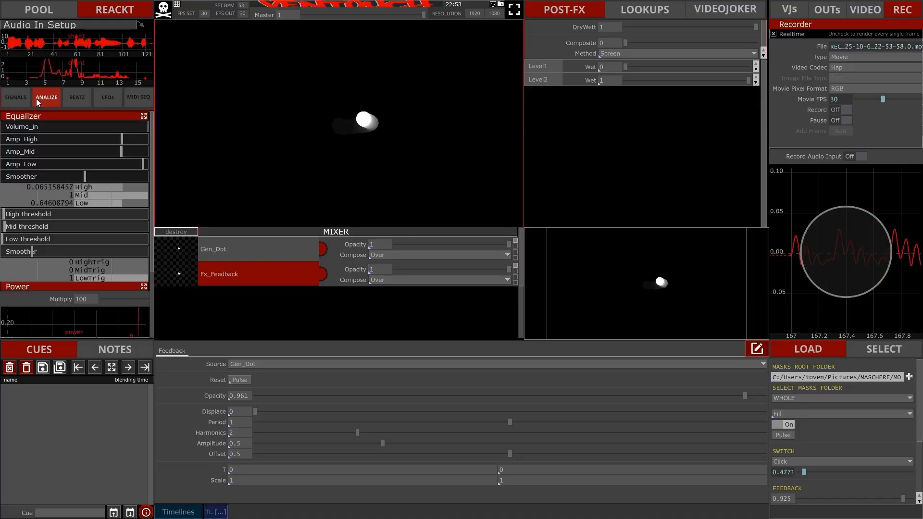
left_click(16, 97)
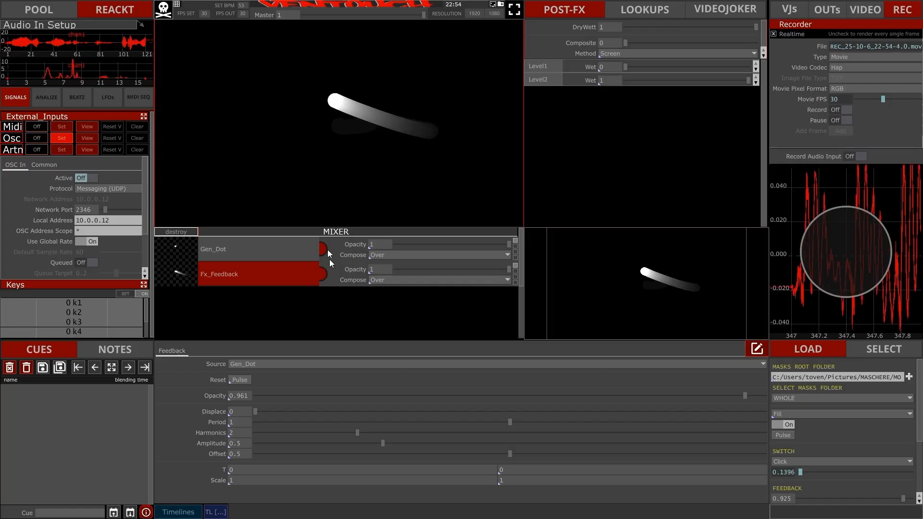
left_click(51, 98)
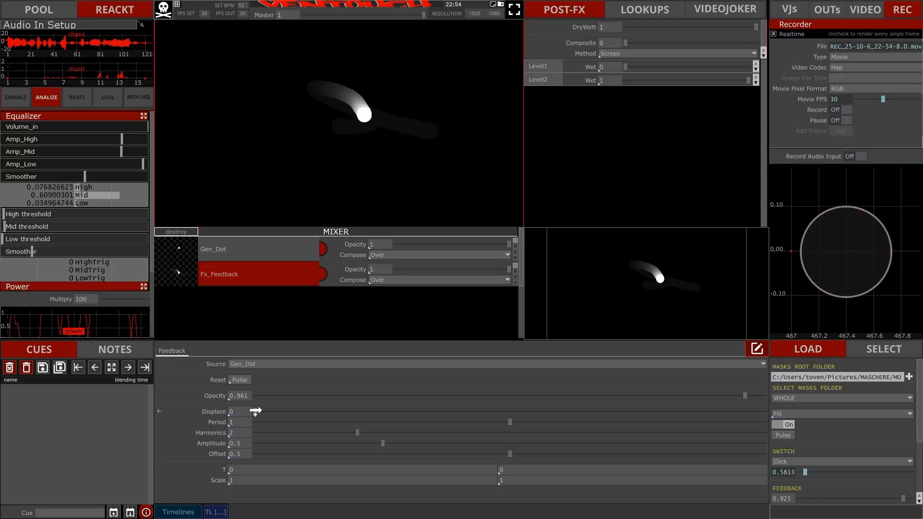
left_click(235, 254)
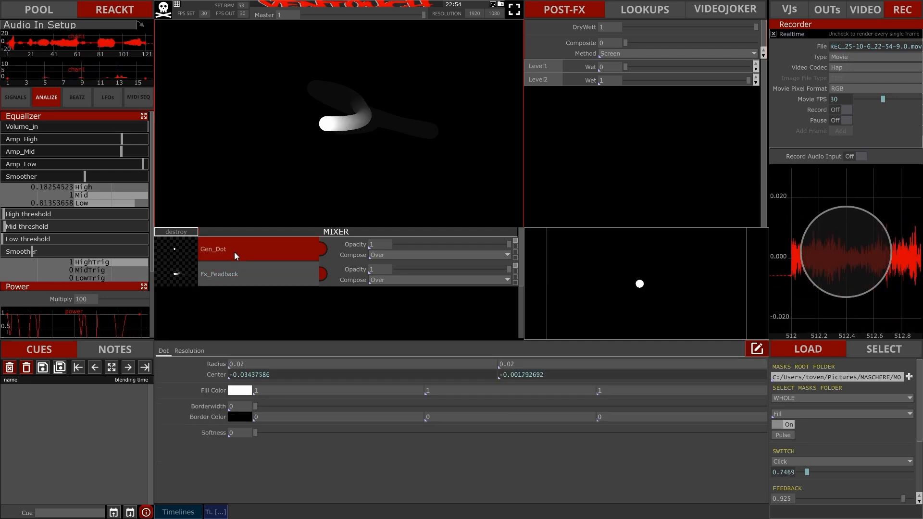
Step: Drive Gen_Dot's Radius X and Y with the audio Power signal, multiplying both expressions by 0.1
right_click(225, 365)
left_click(237, 359)
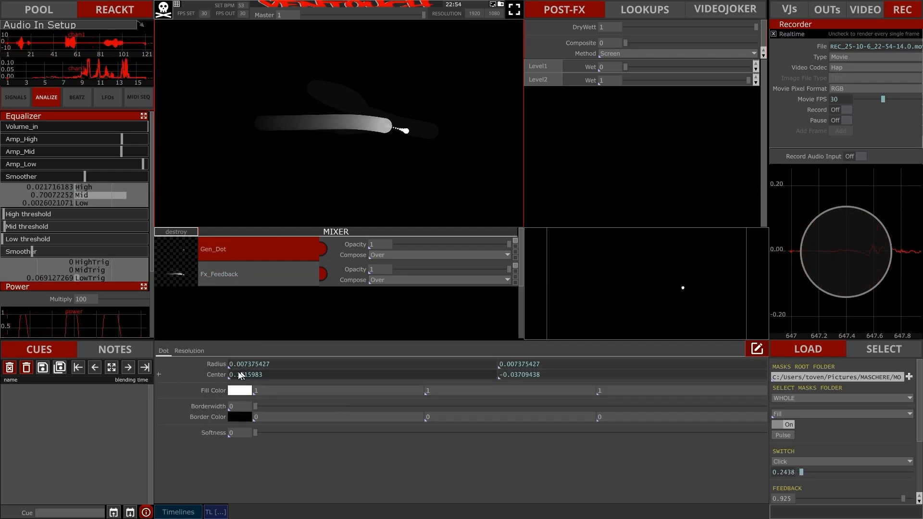
left_click(468, 374)
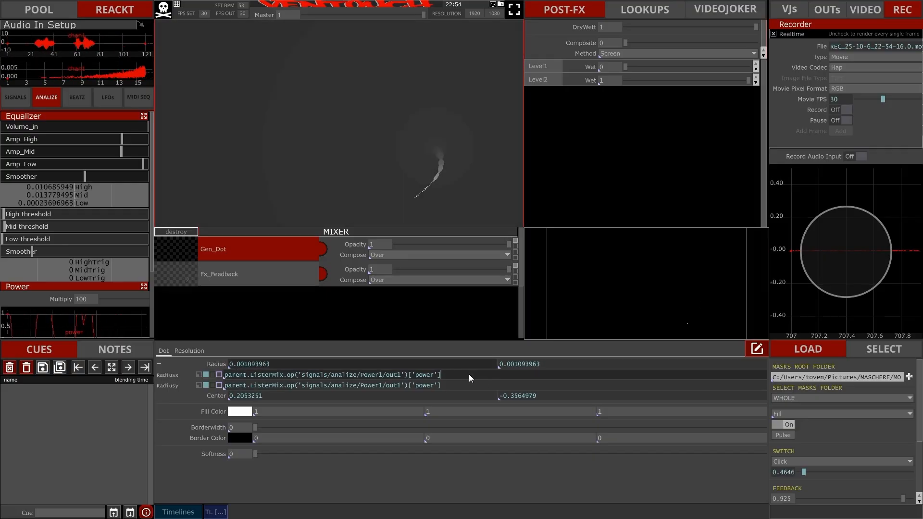
type("*0")
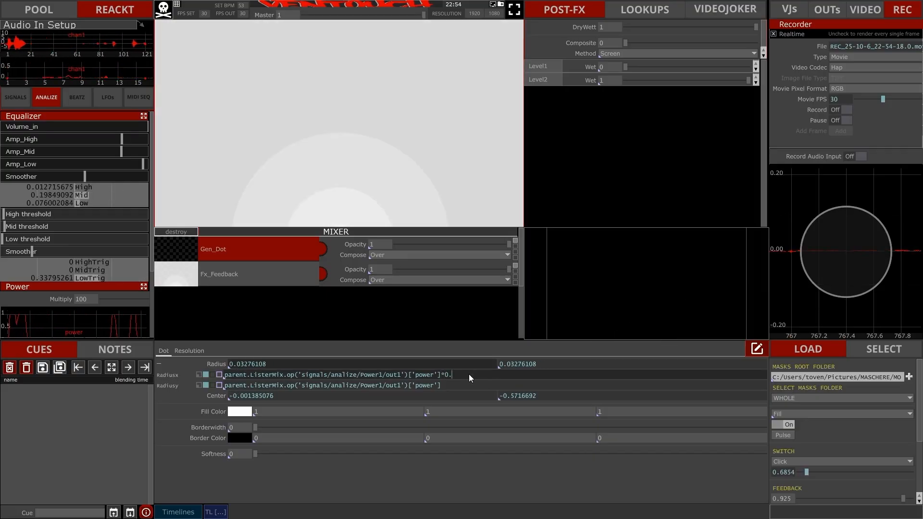
type(".1")
left_click_drag(458, 377, 440, 375)
key("ctrl+c")
left_click(448, 384)
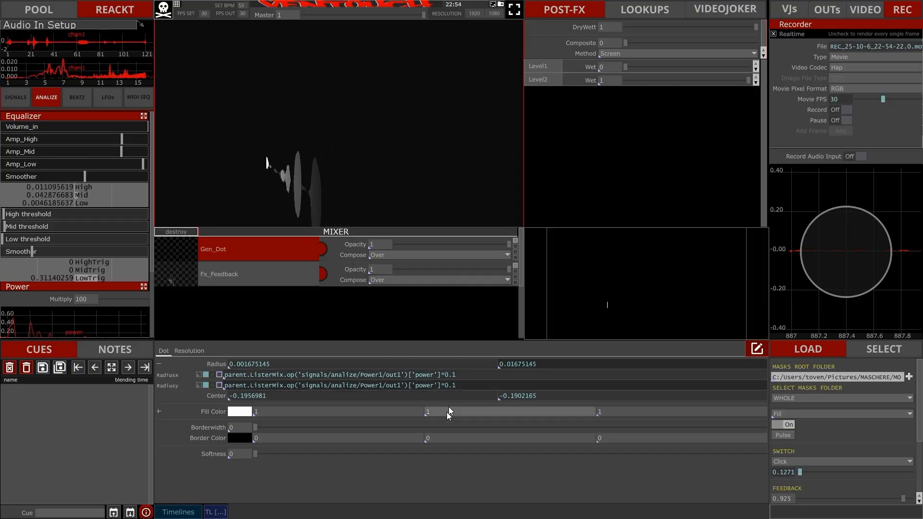
key("ctrl+v")
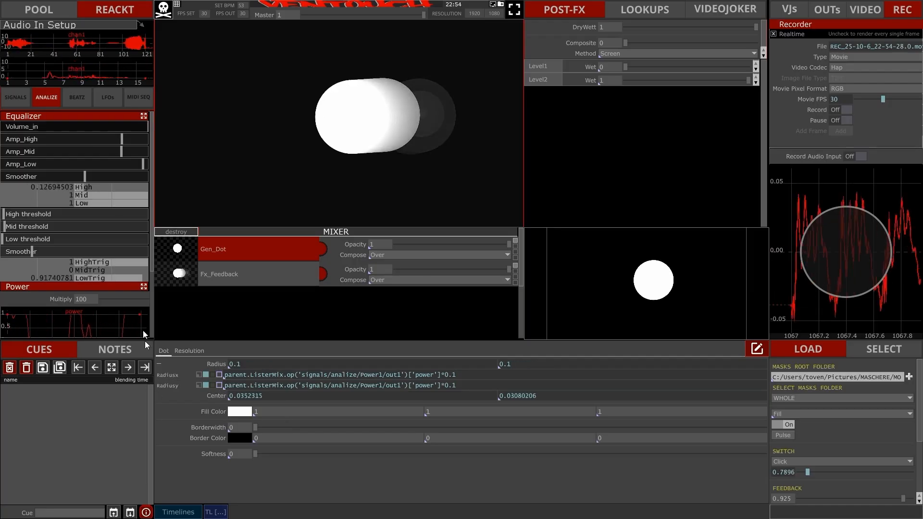
Step: Drive Gen_Dot's Radius X and Y with the Equalizer's High signal, multiplying both expressions by 0.1
left_click_drag(93, 188, 272, 375)
left_click(289, 370)
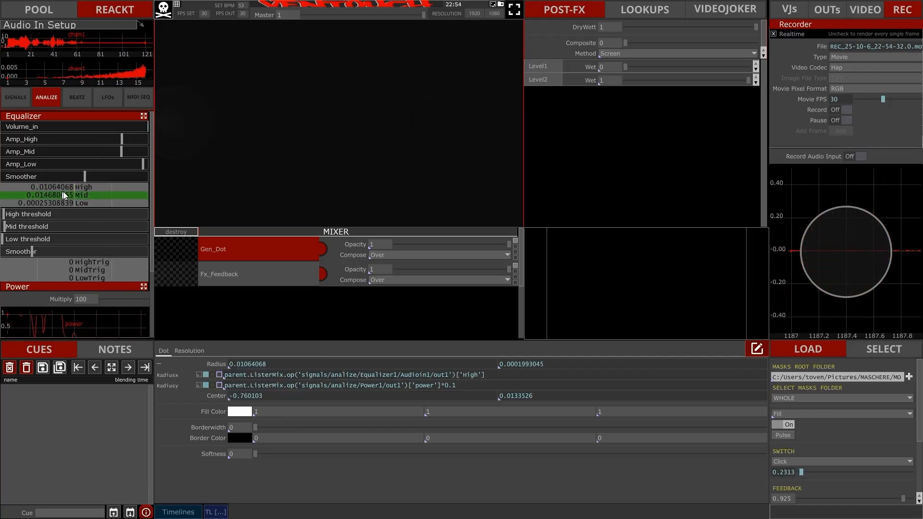
left_click(290, 375)
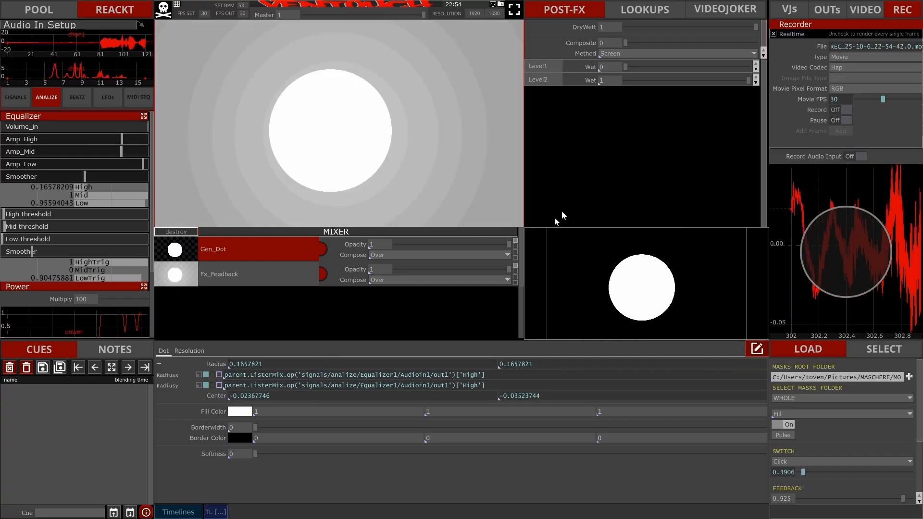
left_click(512, 374)
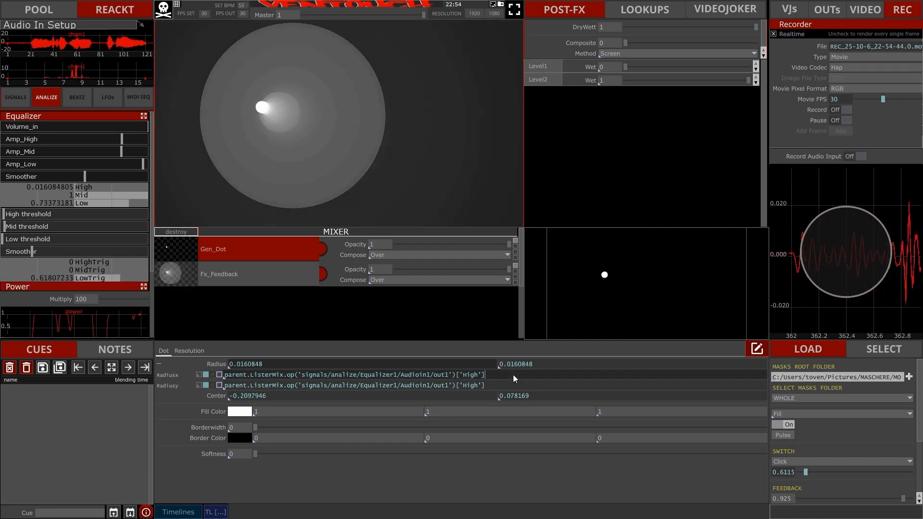
type("*0.")
type("1")
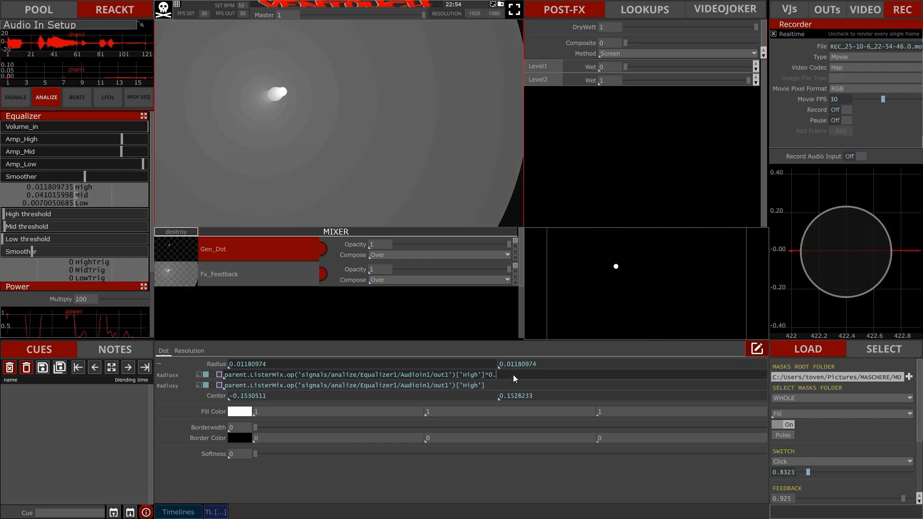
left_click(498, 382)
type("*0.1")
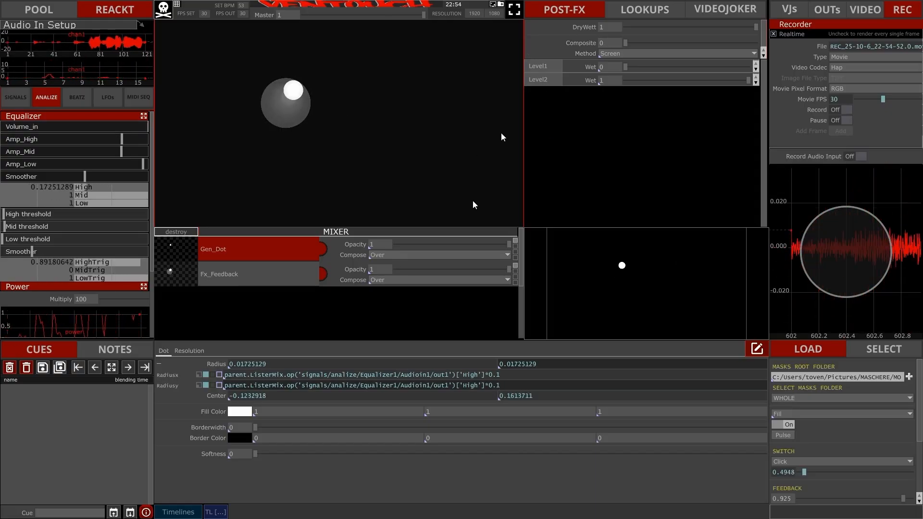
Step: Duplicate Gen_Dot three times under GEN in the pool network and return to the mixer
left_click(38, 10)
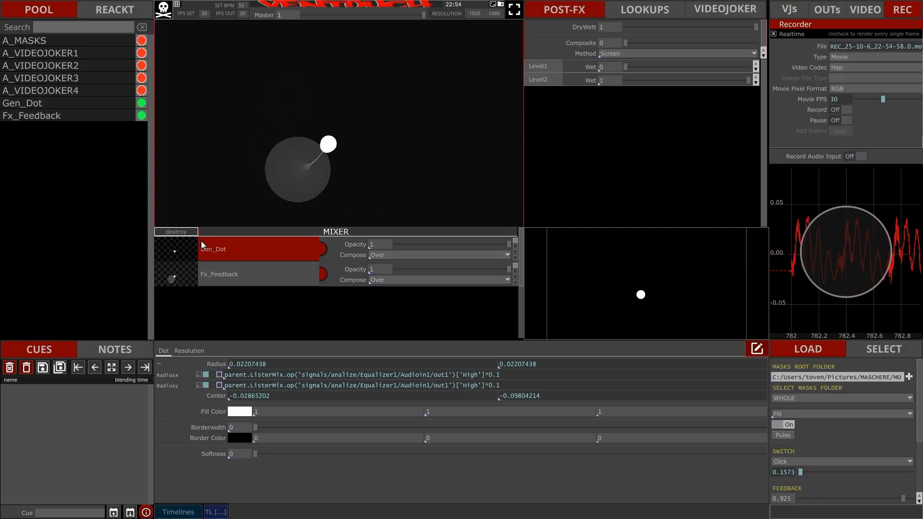
left_click(757, 349)
left_click(441, 374)
left_click_drag(324, 394, 340, 302)
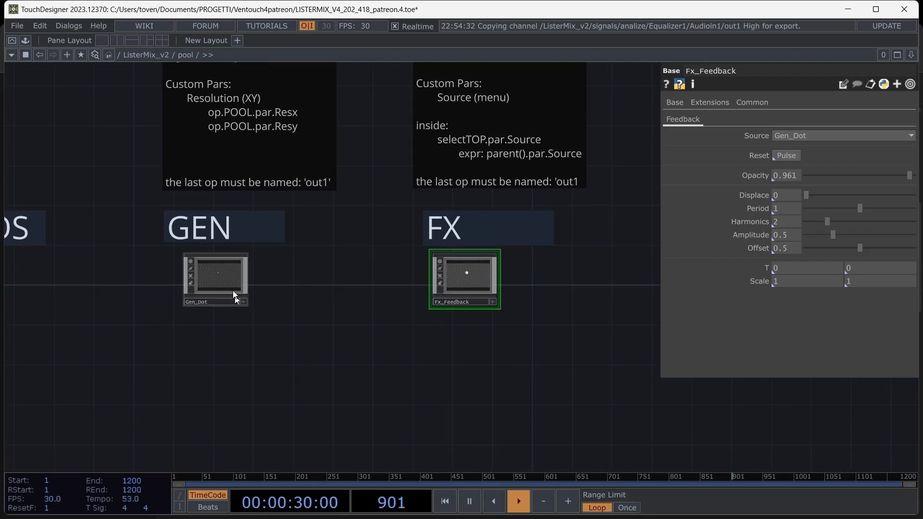
left_click(225, 273)
key("ctrl+c")
key("ctrl+v")
key("ctrl+v")
key("ctrl+v")
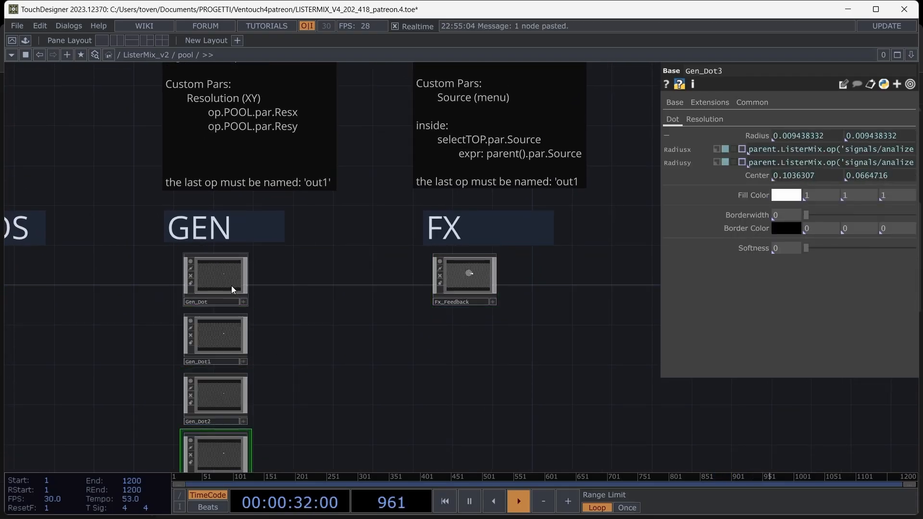
key("F1")
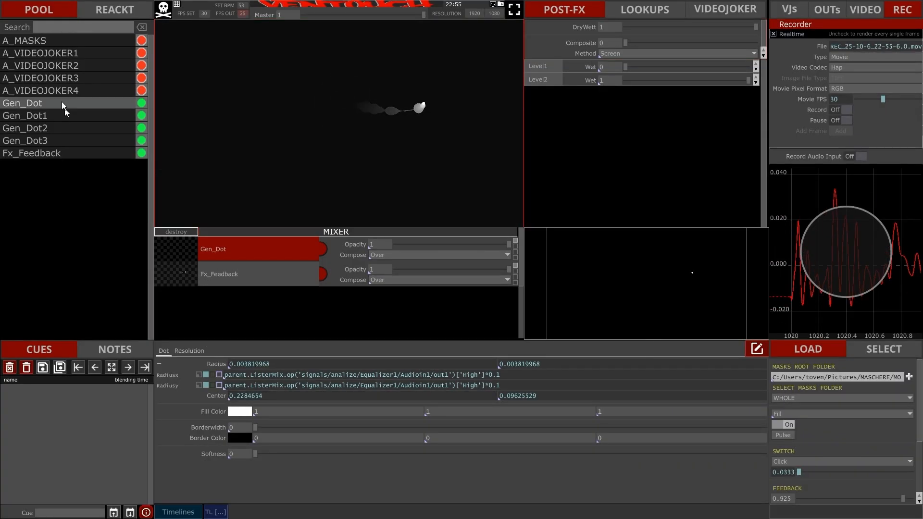
Step: Load Gen_Dot1, Gen_Dot2 and Gen_Dot3 from the pool into the mixer
left_click(60, 116)
left_click(62, 129)
left_click(65, 140)
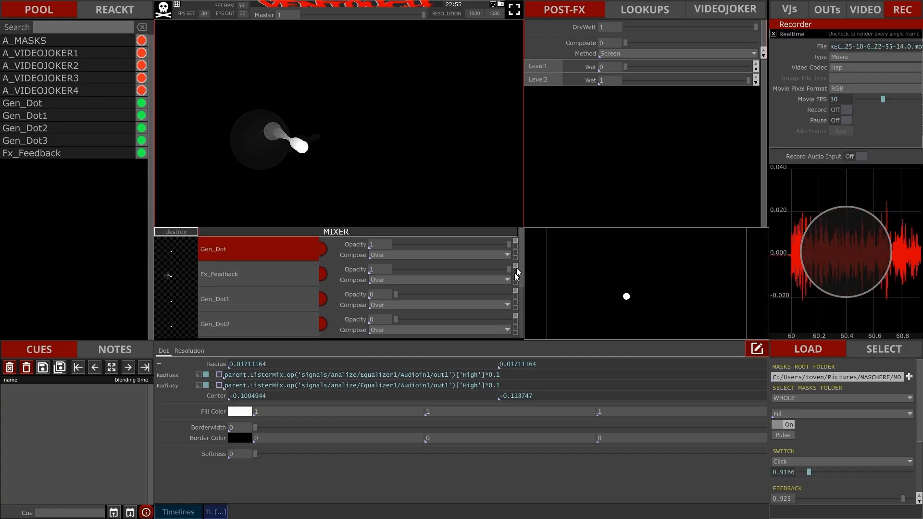
Step: Examine Fx_Feedback's Source options and Gen_Dot's mixer layer settings for compositing, fit, extend, rotation, position, translation and scale
left_click(246, 271)
left_click(270, 361)
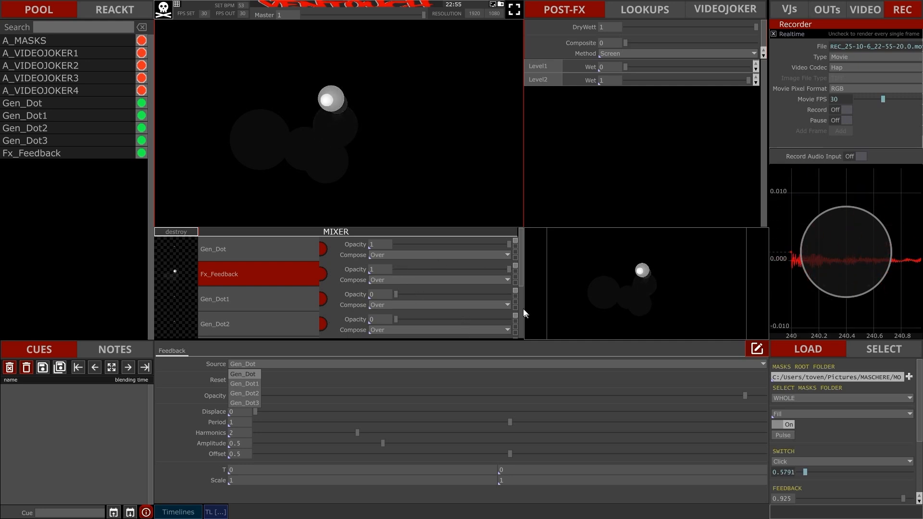
left_click(520, 283)
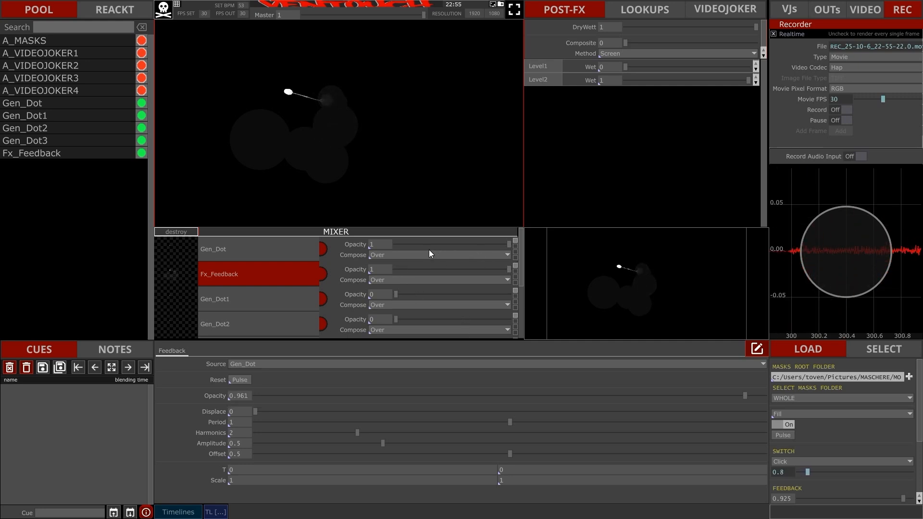
left_click(391, 258)
left_click(410, 255)
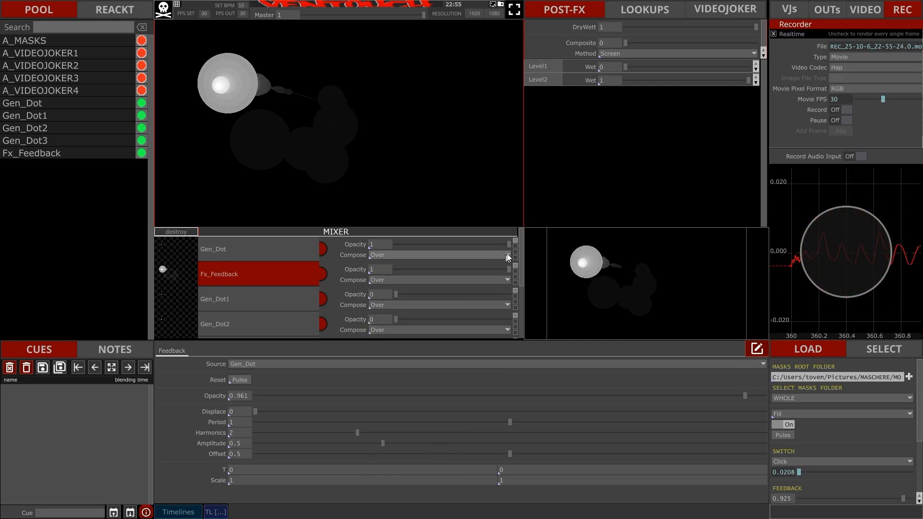
left_click(515, 247)
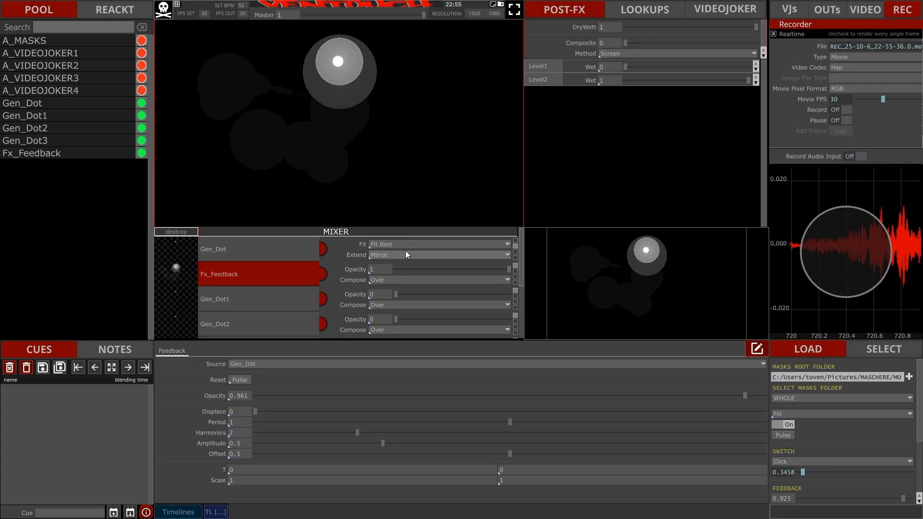
left_click(515, 251)
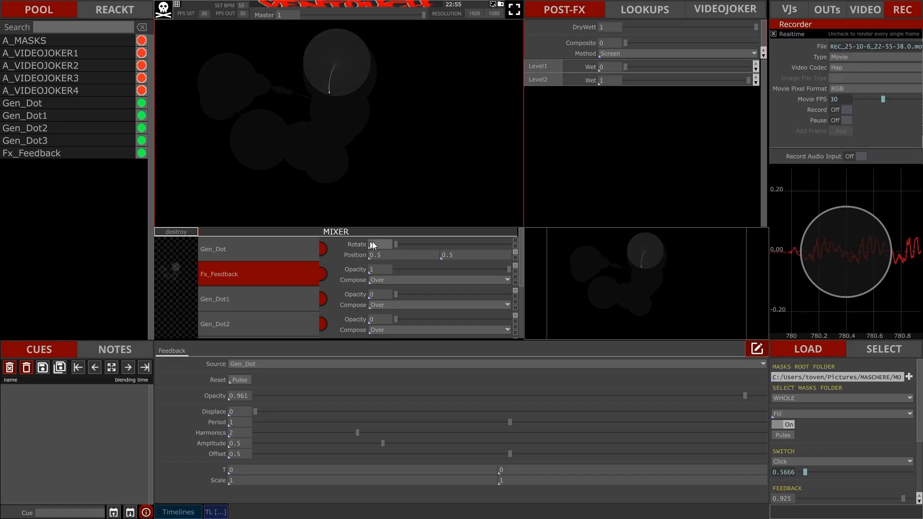
left_click(514, 258)
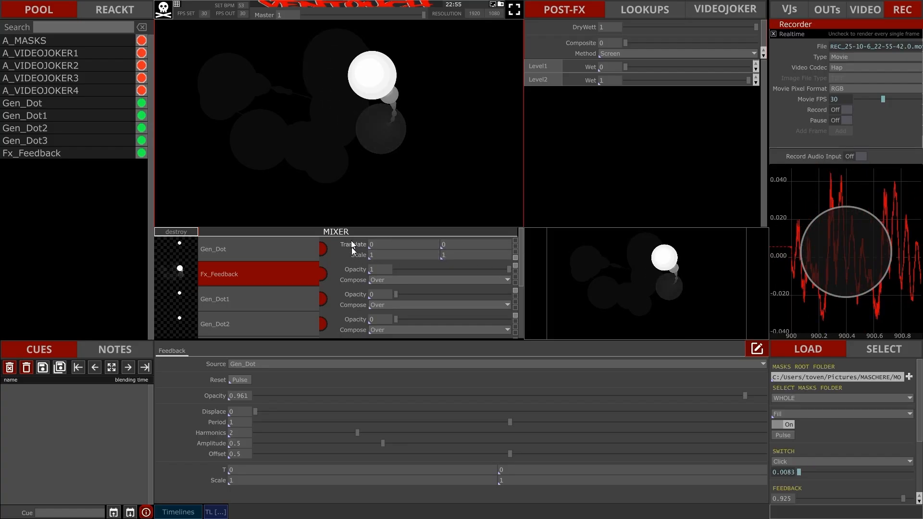
left_click(515, 241)
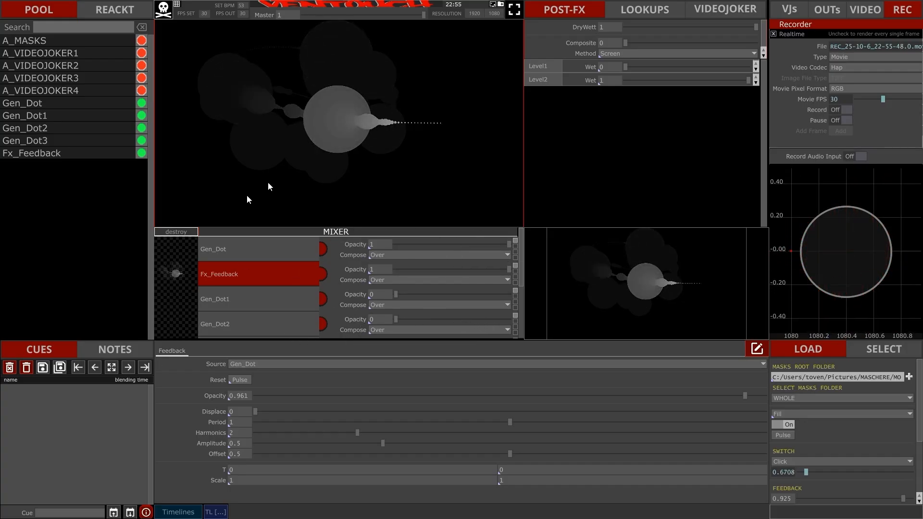
Step: Remove Gen_Dot1, Gen_Dot2 and Gen_Dot3 from the mixer
left_click(66, 119)
left_click(60, 130)
left_click(59, 142)
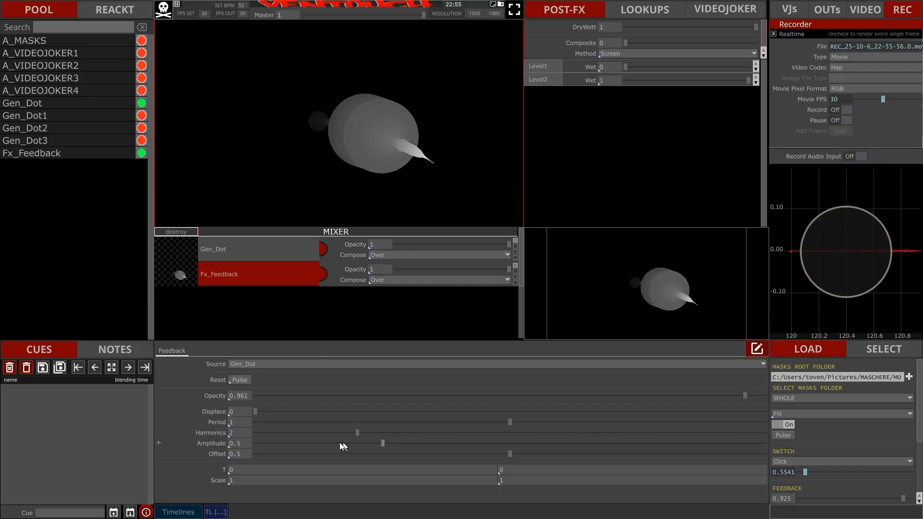
Step: Set Fx_Feedback's Displace to about 0.003, Period to 0.347 and vertical Scale to 1.013
mouse_move(255, 412)
left_mouse_down()
mouse_move(280, 411)
mouse_move(272, 412)
left_mouse_up()
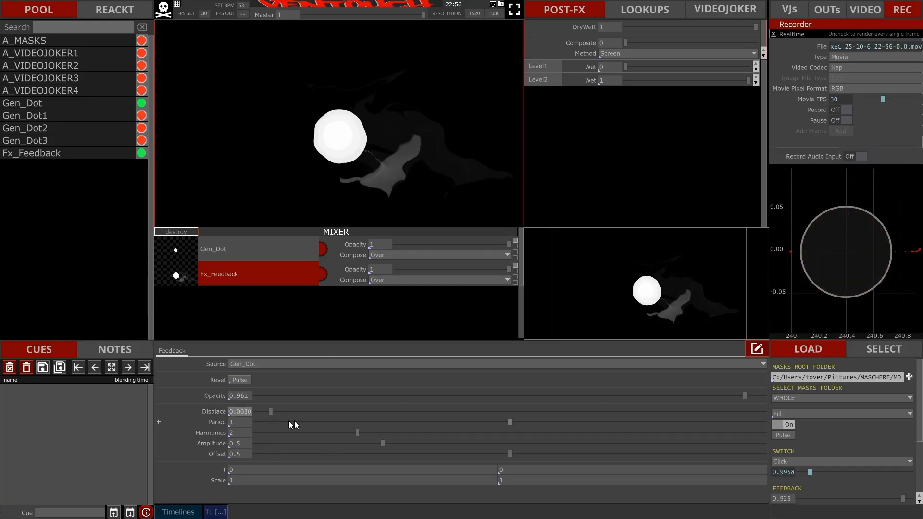
left_click_drag(341, 424, 345, 424)
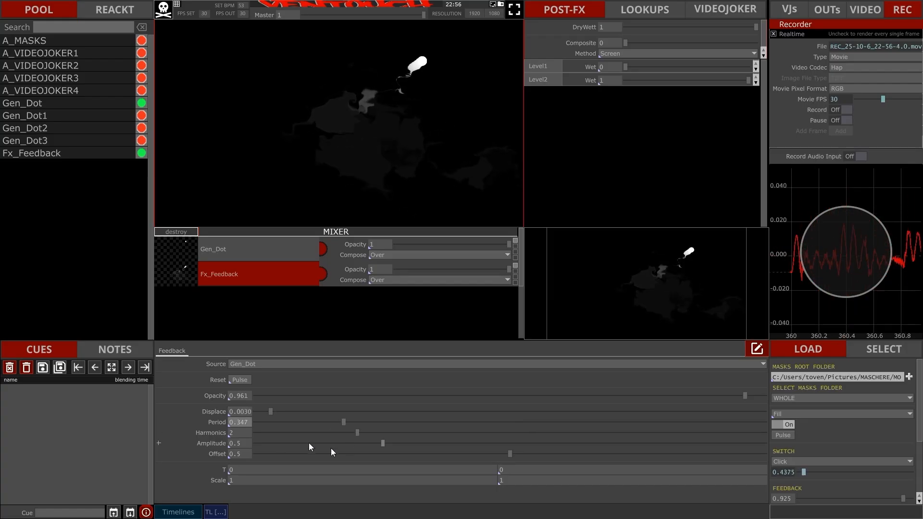
left_click_drag(220, 481, 222, 483)
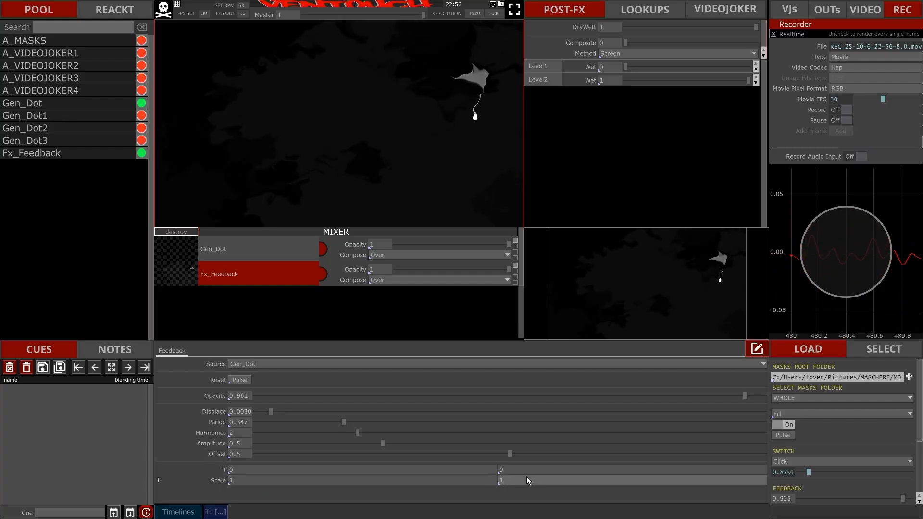
mouse_move(527, 481)
left_mouse_down()
mouse_move(526, 461)
mouse_move(527, 476)
left_mouse_up()
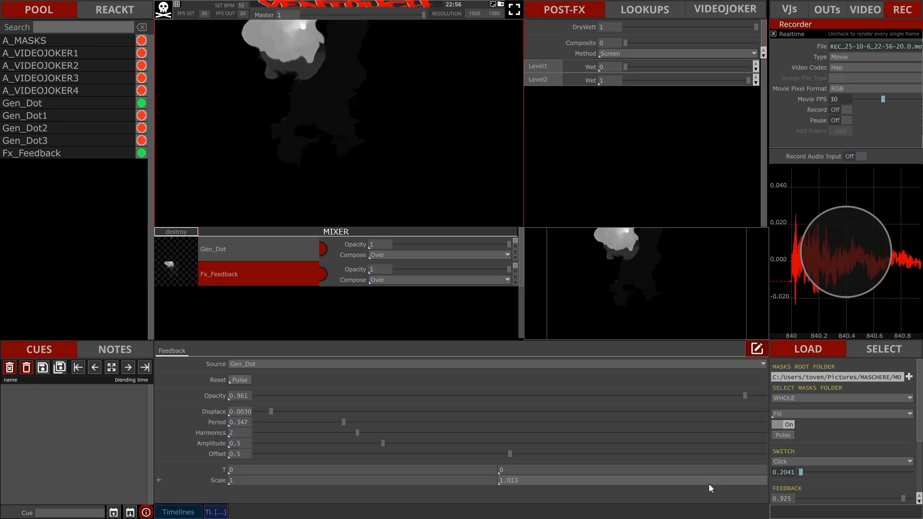
Step: Examine the PostFx network where custom post effects go between Level1 and Level2, and return to the mixer
key("Escape")
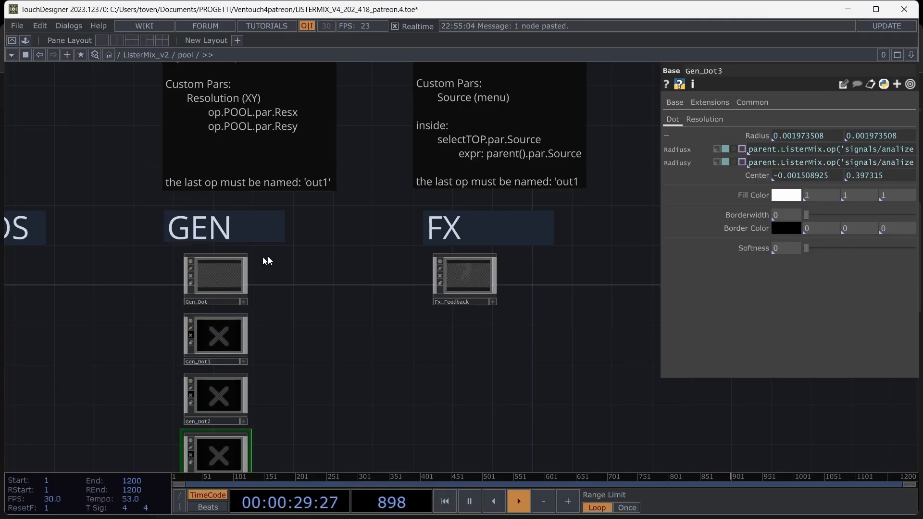
left_click(81, 54)
left_click(105, 133)
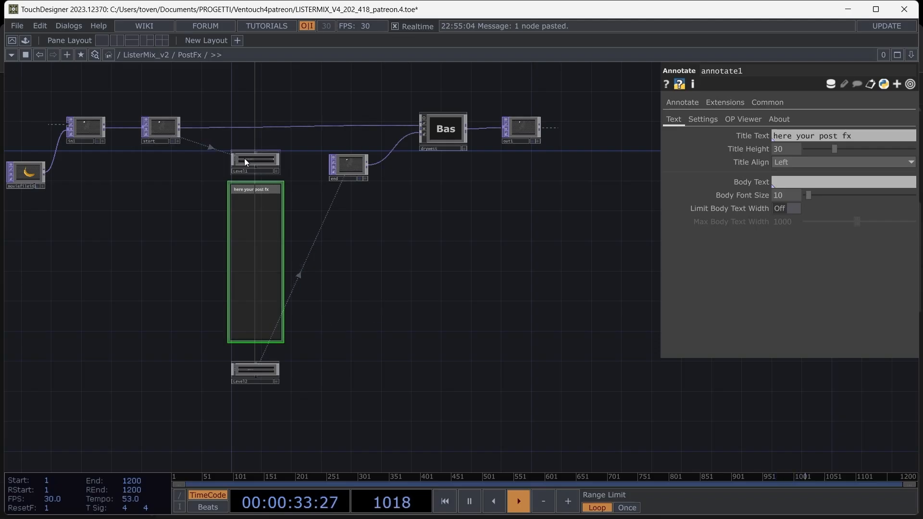
key("F1")
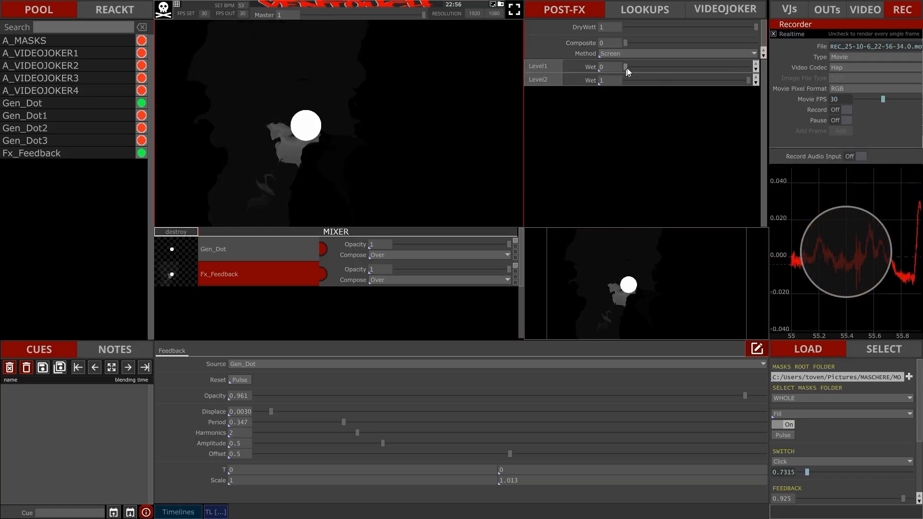
Step: Raise Level1's Wet to 1 in the post-FX chain and open the settings of Level1 and Level2
left_click_drag(626, 67, 814, 75)
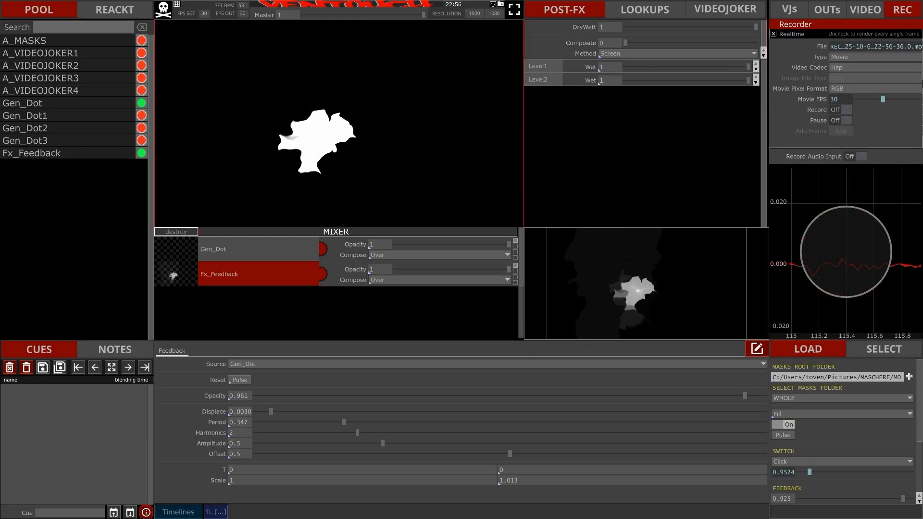
left_click(540, 66)
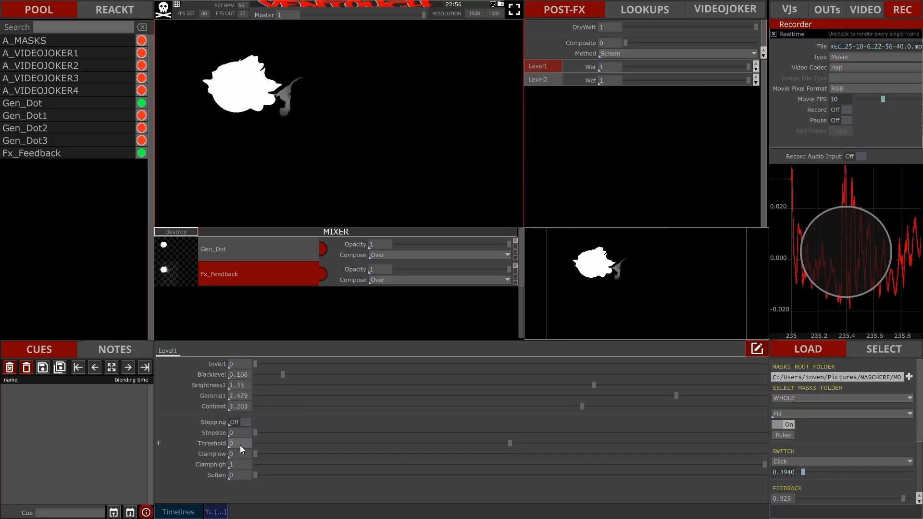
left_click(539, 80)
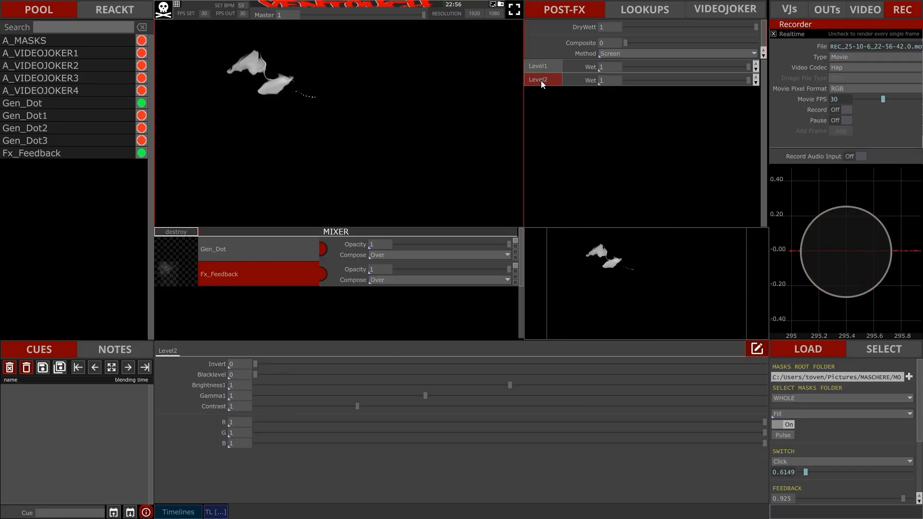
Step: Try Level2's colour channels at R 0, G 0.0274 and B 0.9387, and raise R and G back to 1
right_click(214, 421)
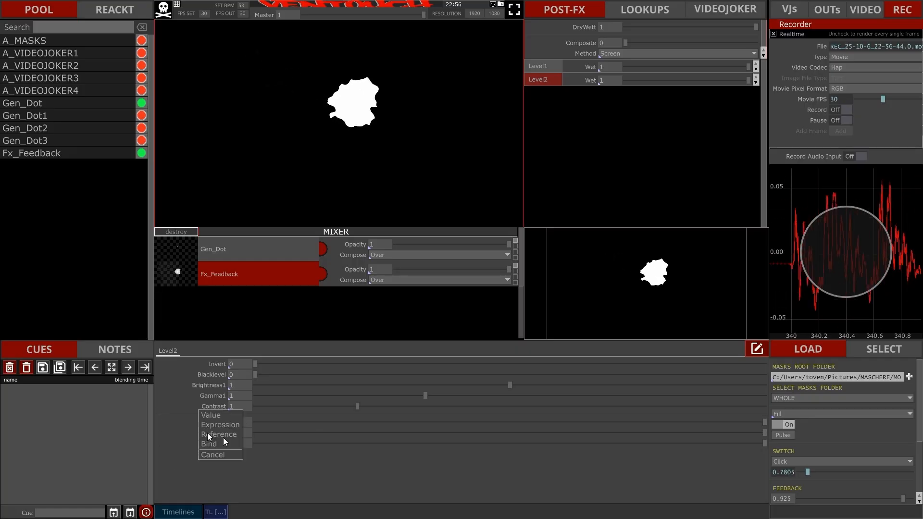
left_click(335, 483)
left_click_drag(292, 422, 270, 434)
left_click_drag(270, 444, 733, 444)
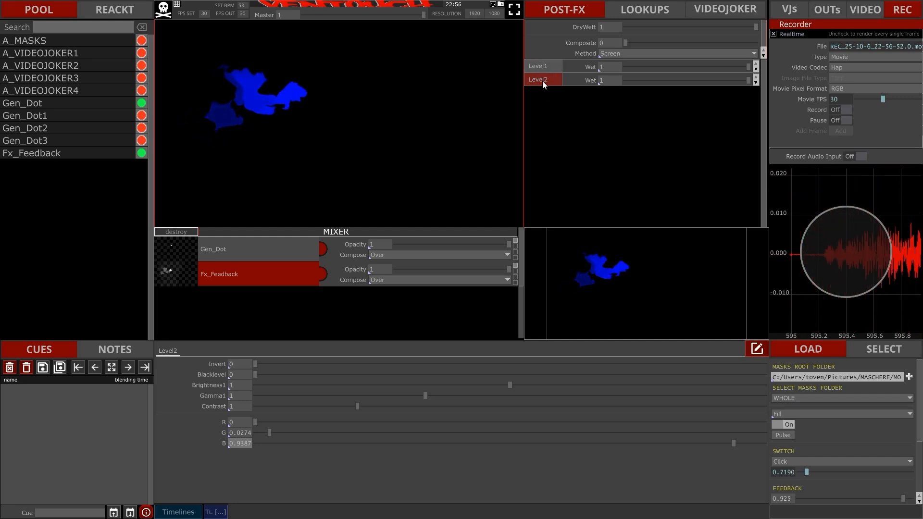
left_click_drag(269, 432, 589, 446)
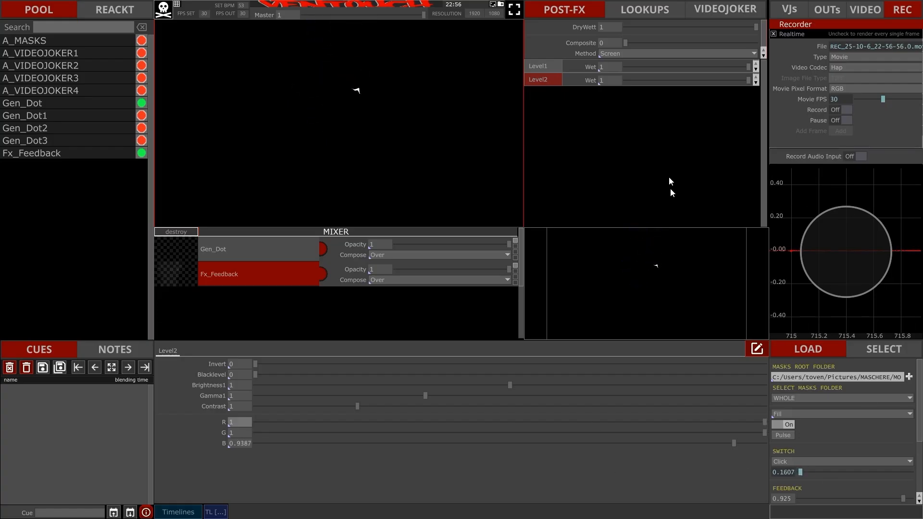
Step: Duplicate Level1 in the PostFx network and place the copy inside the "here your post fx" box
key("Escape")
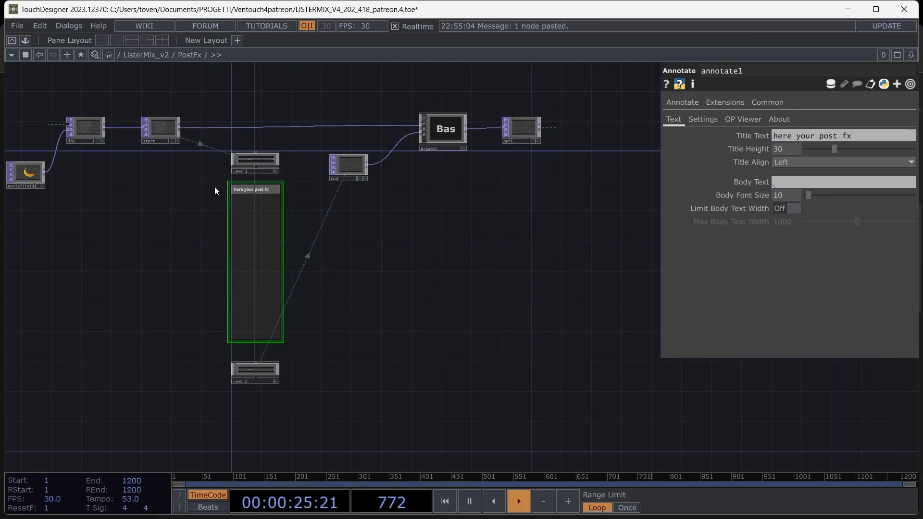
scroll(243, 212, "up", 3)
scroll(239, 211, "down", 2)
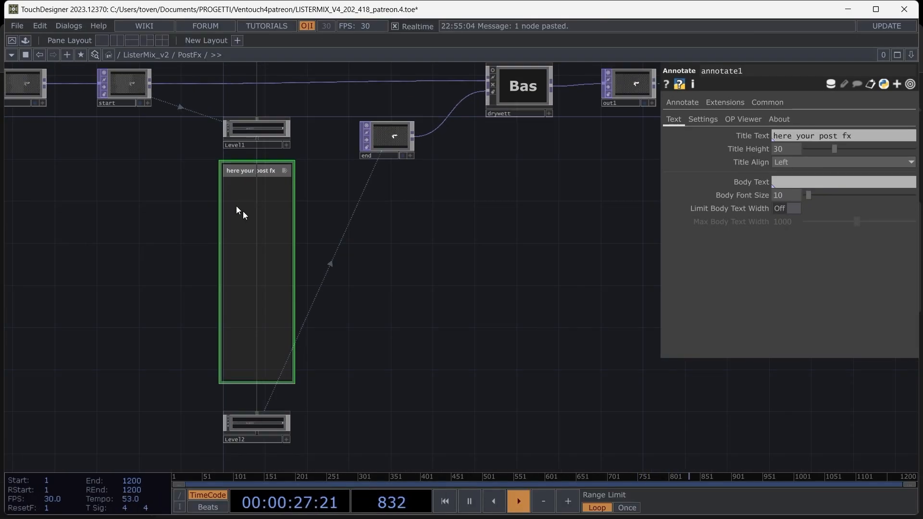
mouse_move(452, 263)
left_mouse_down()
mouse_move(531, 293)
mouse_move(513, 303)
mouse_move(515, 287)
left_mouse_up()
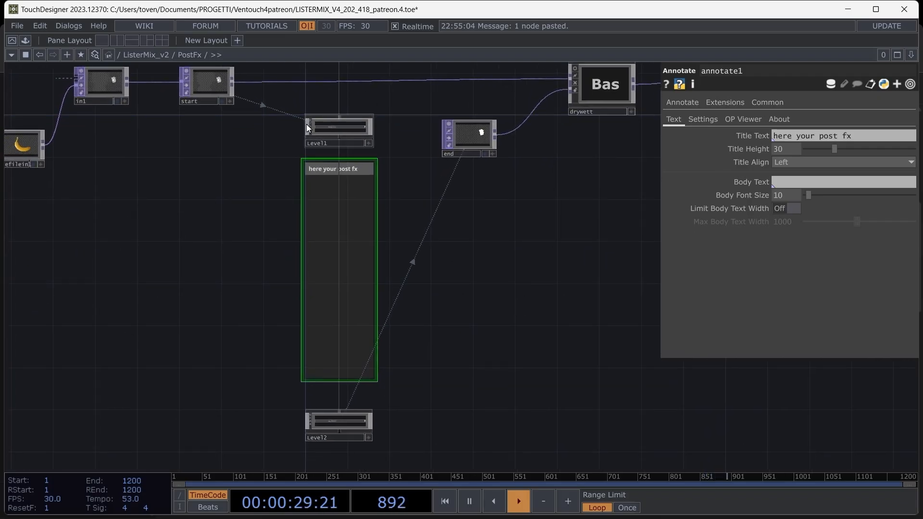
left_click(307, 125)
key("ctrl+v")
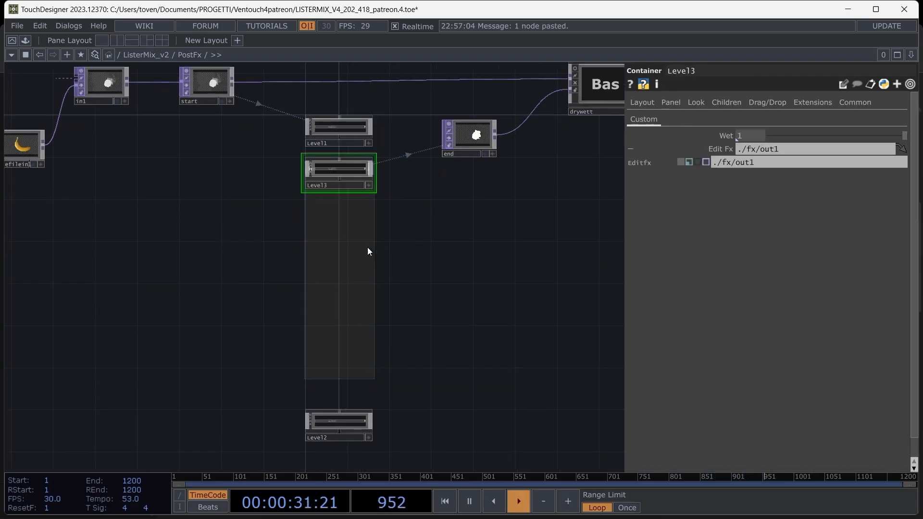
left_click_drag(343, 173, 345, 207)
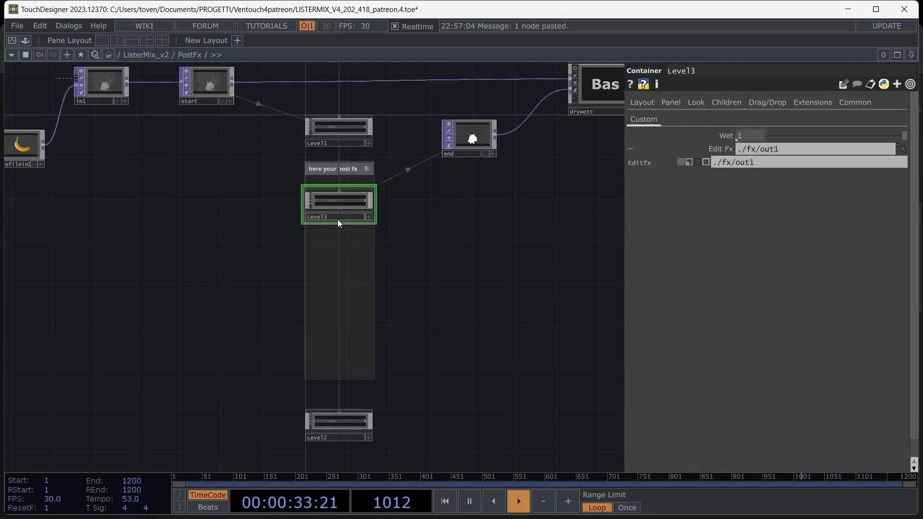
Step: Rename the duplicated effect container as Hue
double_click(337, 217)
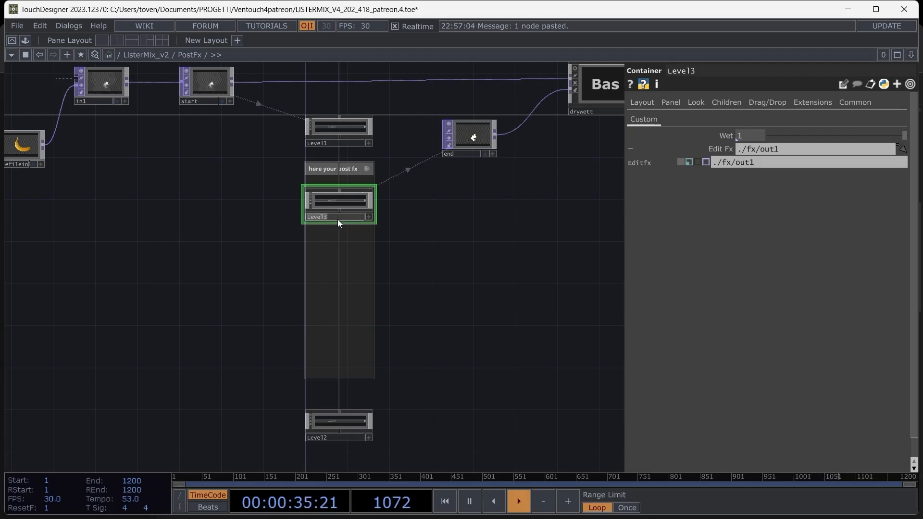
type("Hue")
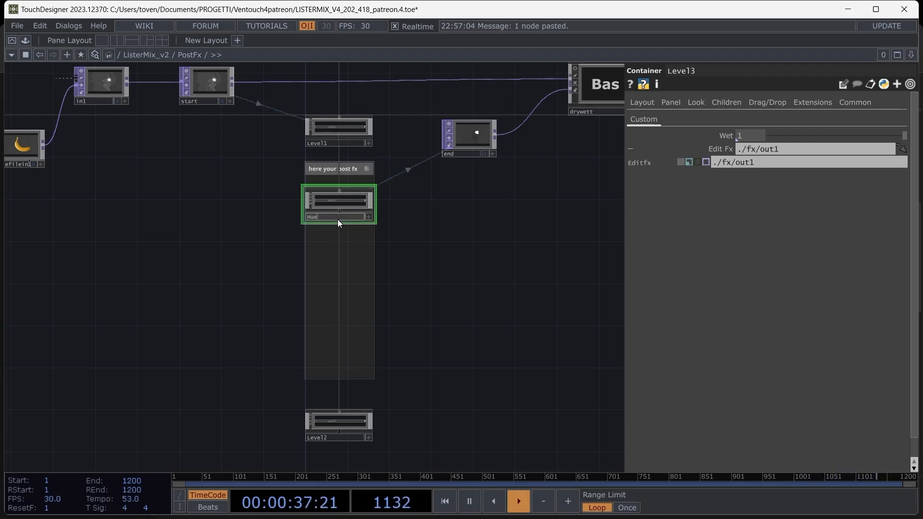
key("Return")
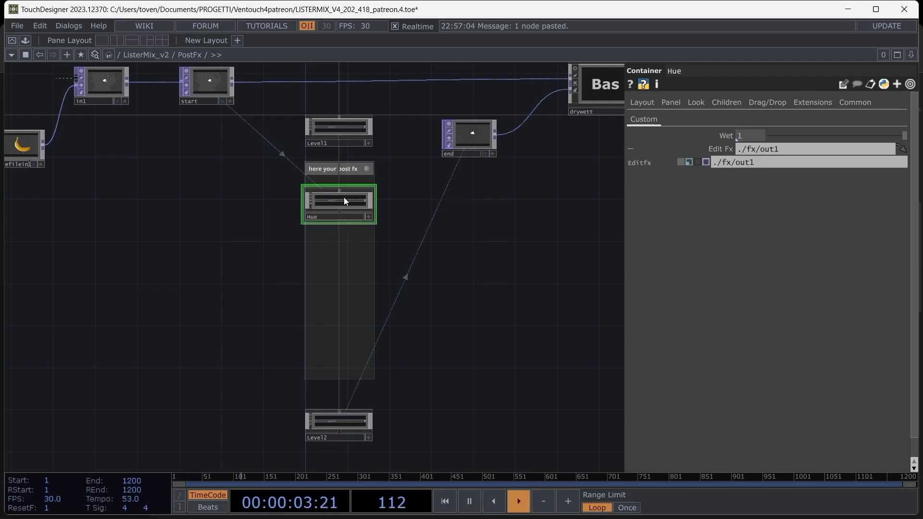
Step: Replace the fx component inside Hue with a new, empty Base COMP in the same place
key("i")
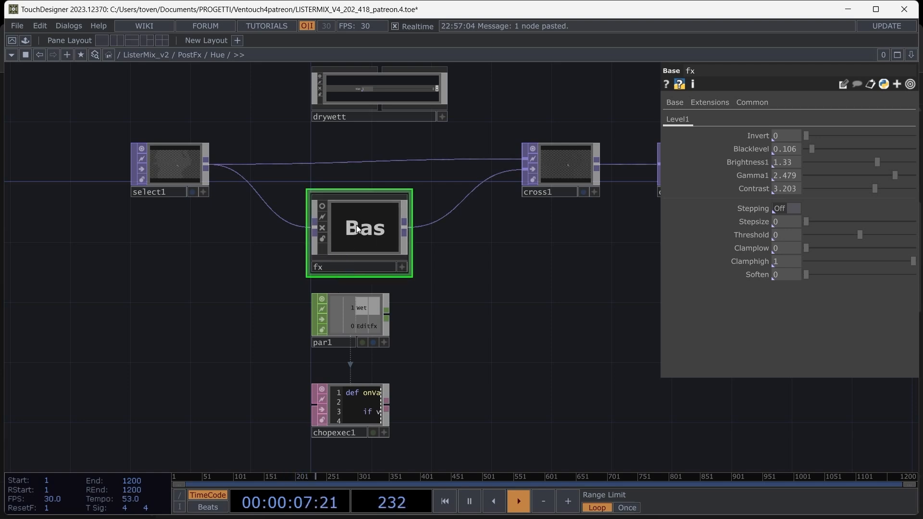
key("Delete")
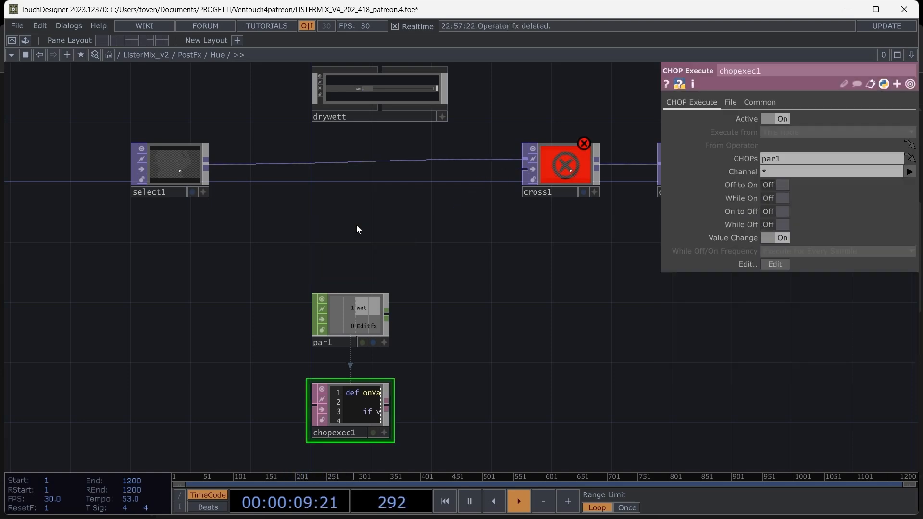
key("Tab")
left_click(149, 71)
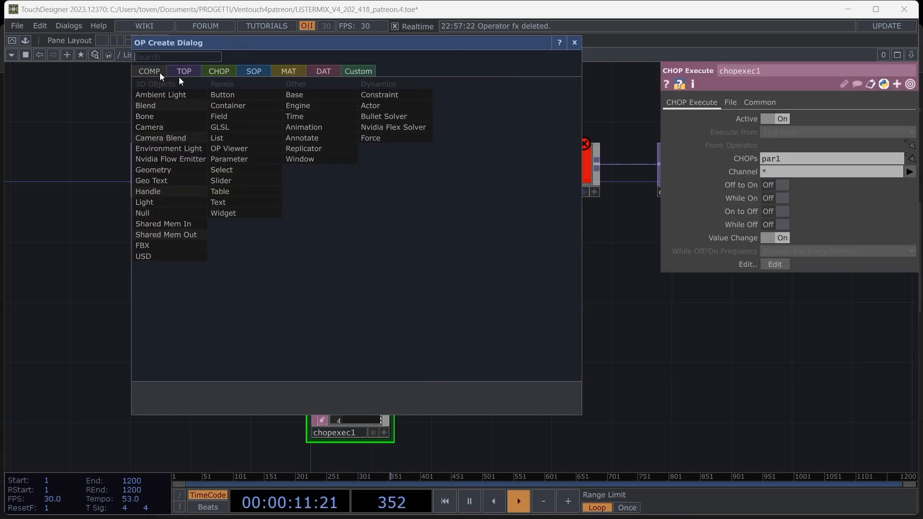
left_click(295, 96)
left_click(363, 227)
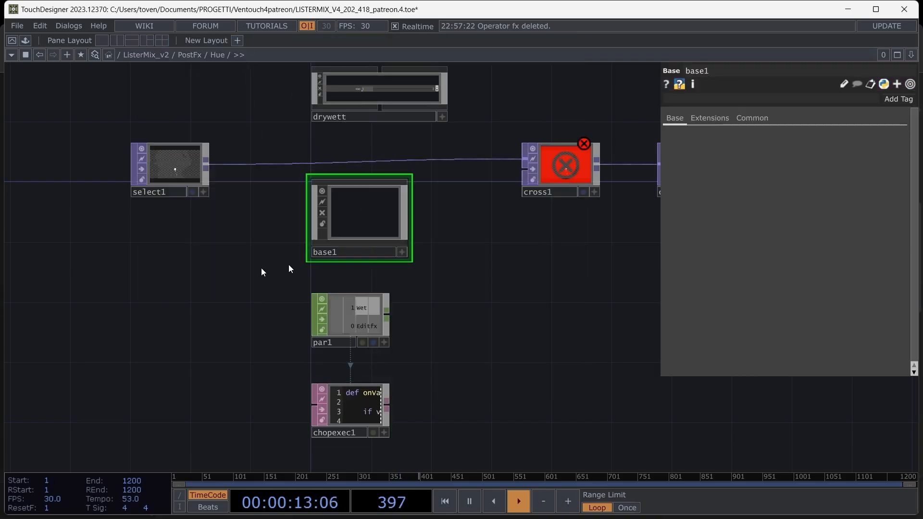
Step: Inside the new base, create an In TOP and connect it to an Out TOP
double_click(358, 237)
key("Tab")
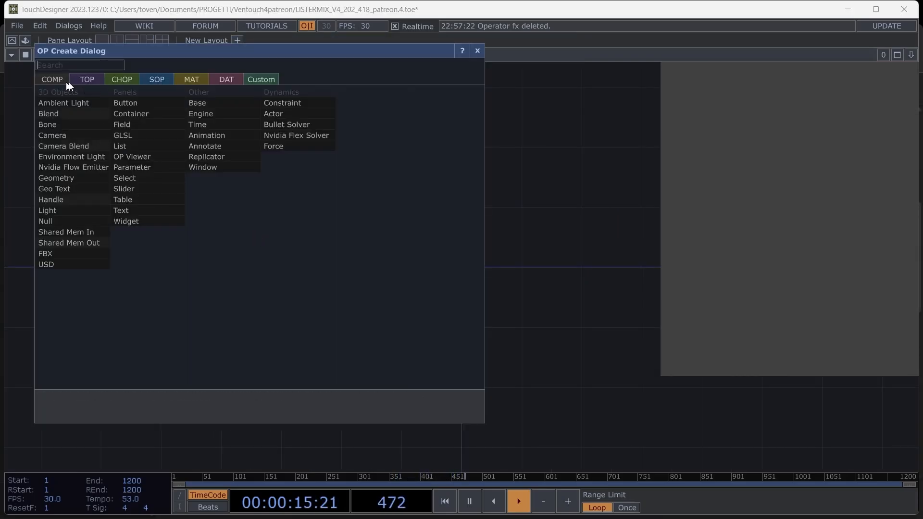
left_click(83, 81)
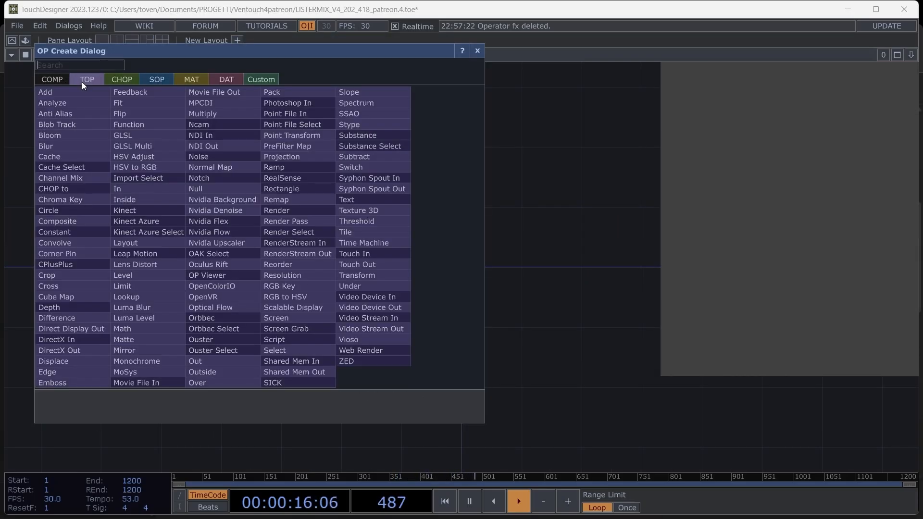
left_click(134, 187)
left_click(202, 220)
right_click(235, 225)
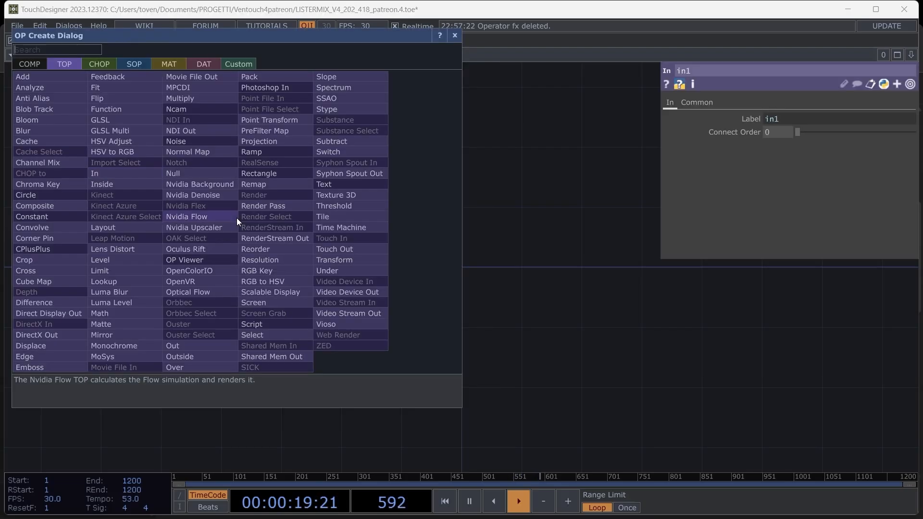
type("out")
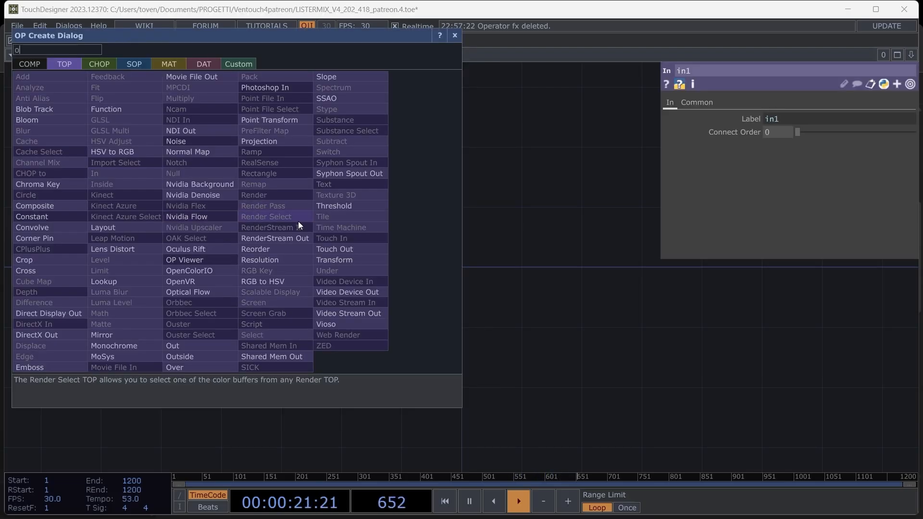
left_click(222, 345)
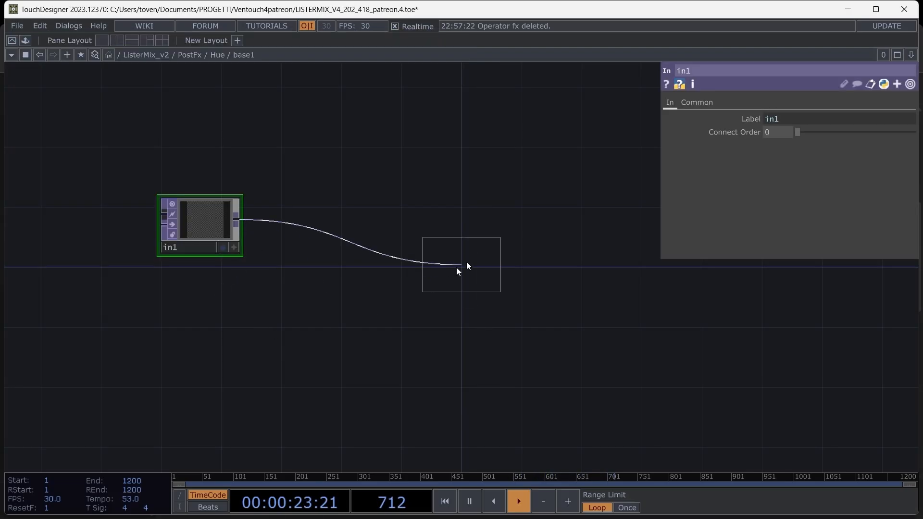
left_click(548, 220)
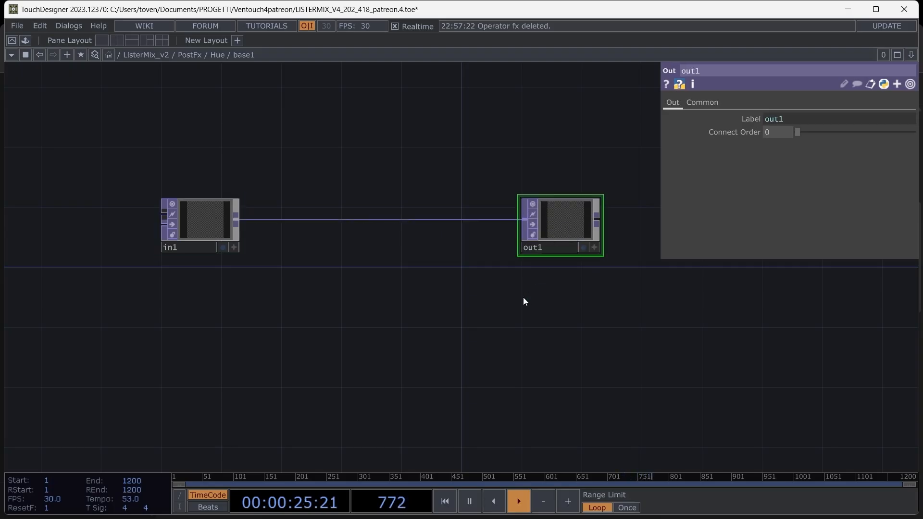
Step: Insert an HSV Adjust TOP on the wire between the In and Out TOPs
right_click(333, 219)
right_click(350, 219)
left_click(371, 204)
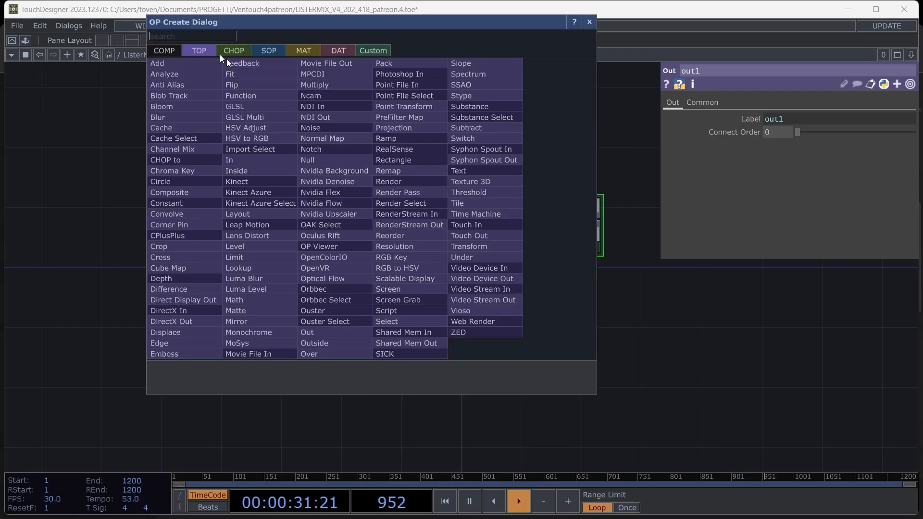
left_click(282, 128)
left_click(377, 214)
left_click_drag(388, 226, 390, 241)
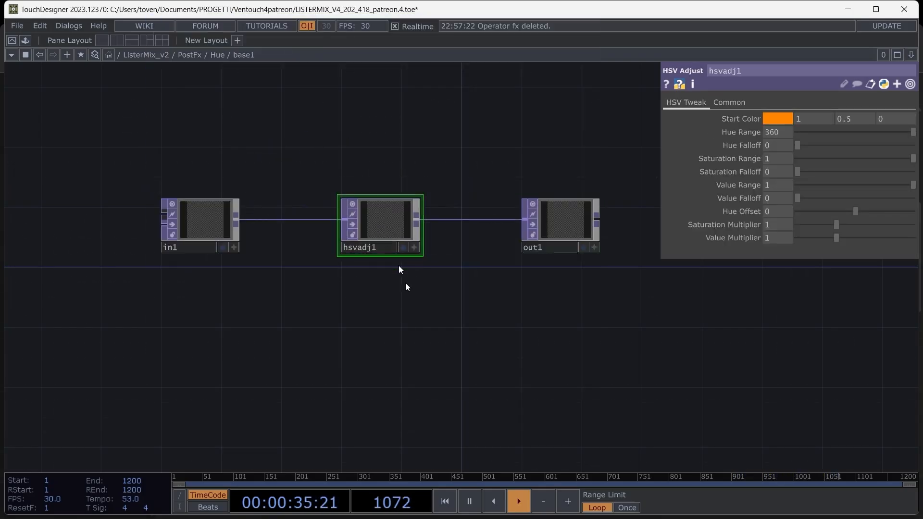
Step: Add the HSV Adjust's Hue Offset to the base as a custom parameter, using Bind New Par as Master
right_click(291, 344)
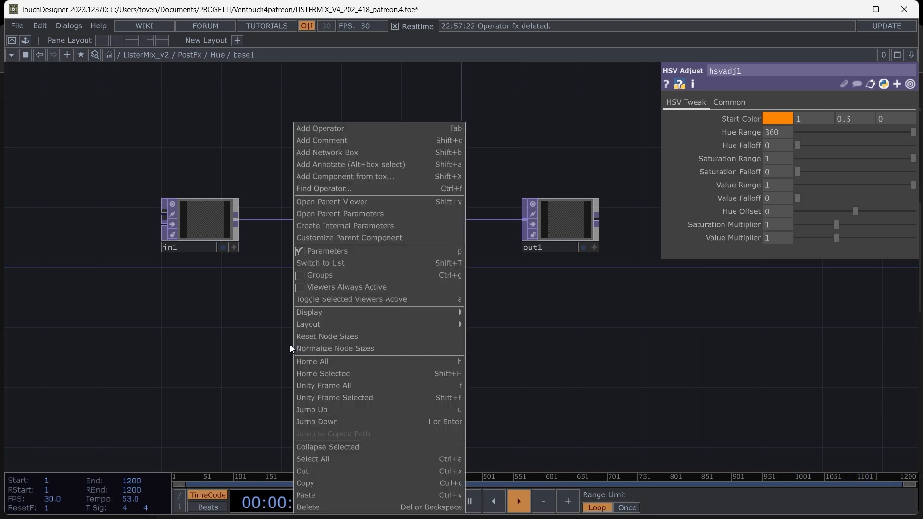
left_click(326, 240)
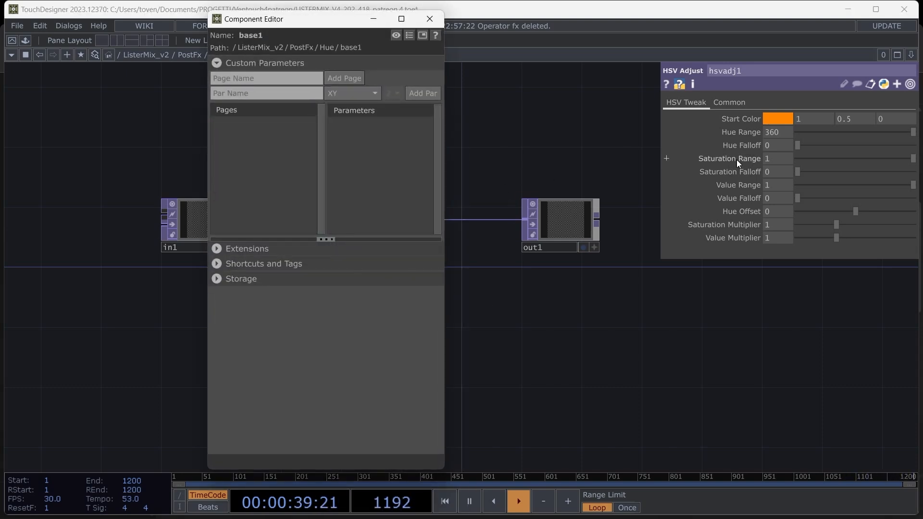
left_click_drag(745, 213, 382, 145)
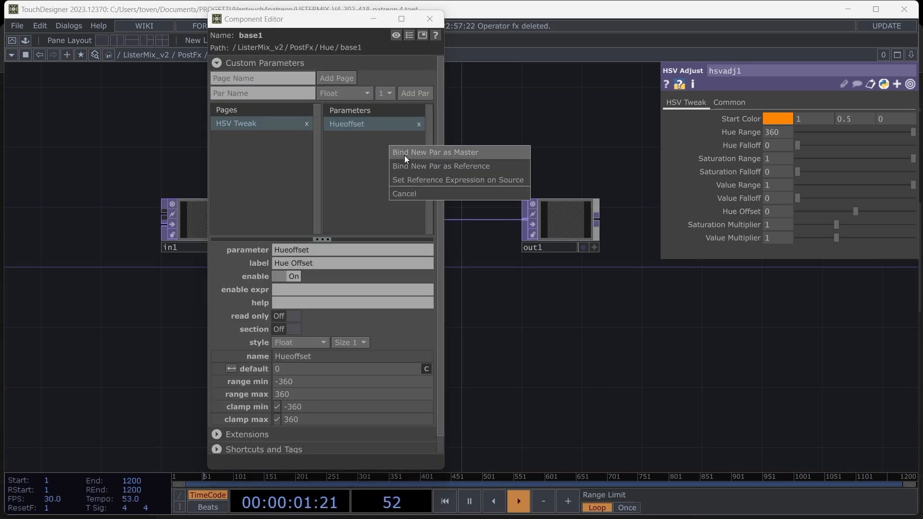
left_click(406, 152)
left_click(430, 19)
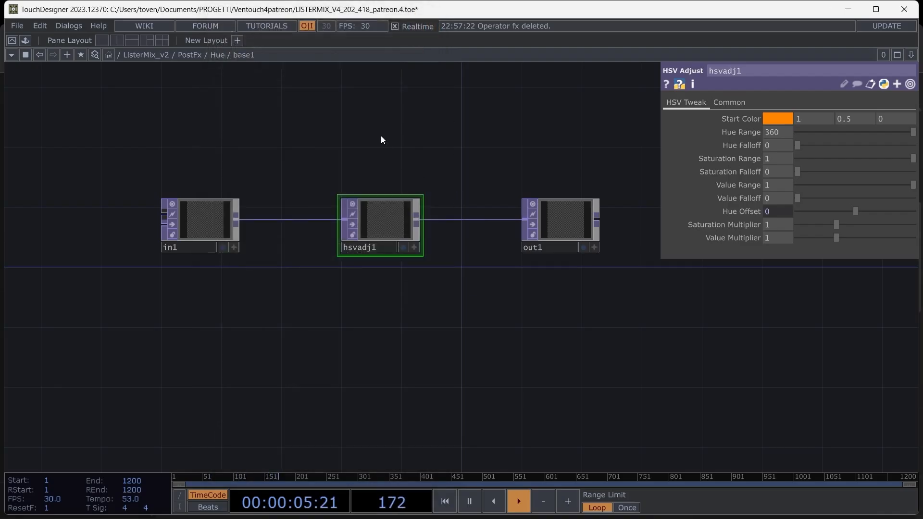
Step: Rename the new base inside Hue as fx
key("u")
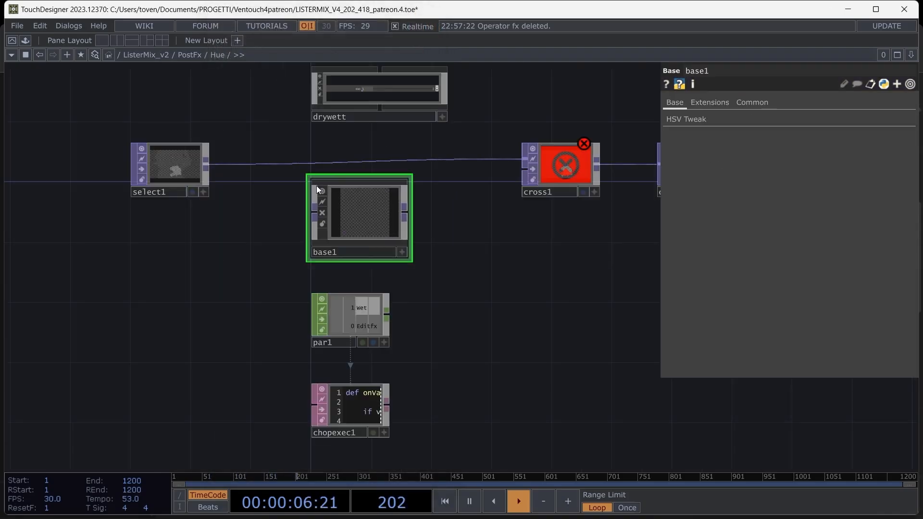
double_click(347, 252)
type("fx")
key("Return")
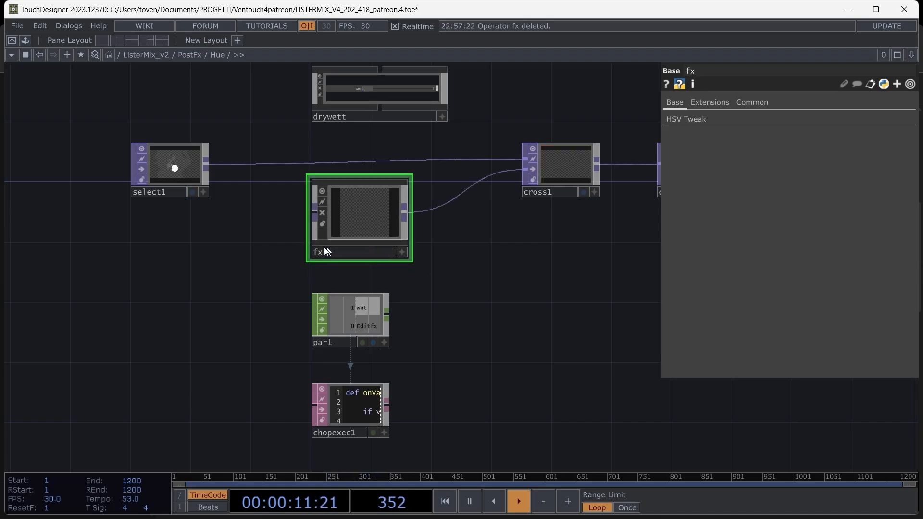
Step: Check the Hue container in the PostFx network and go back inside it
left_click(188, 55)
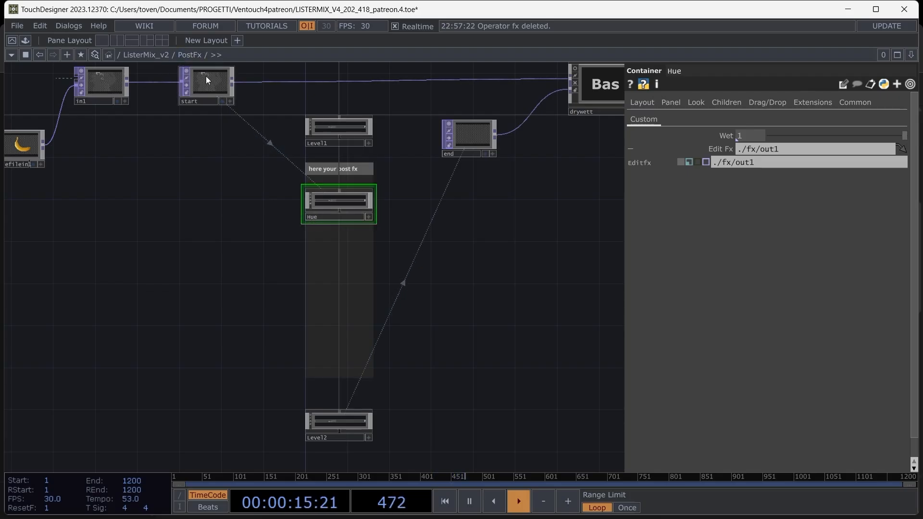
scroll(329, 187, "up", 3)
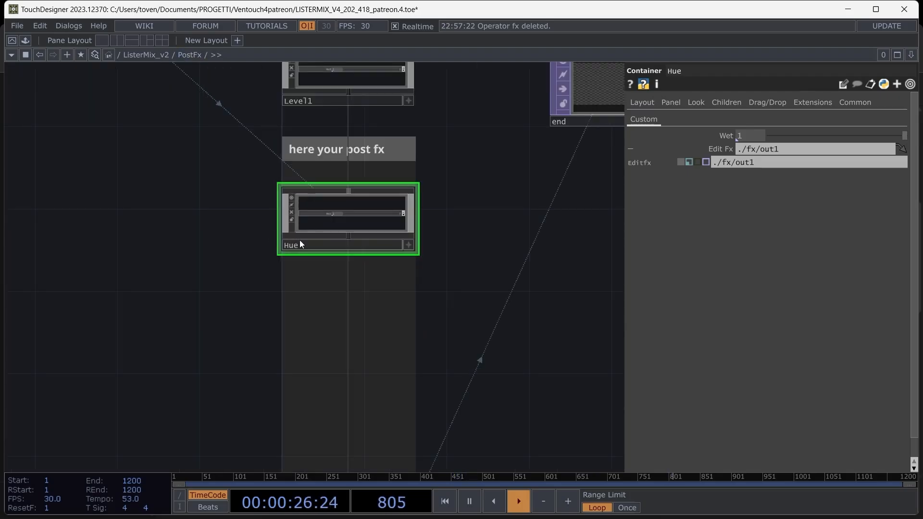
double_click(351, 213)
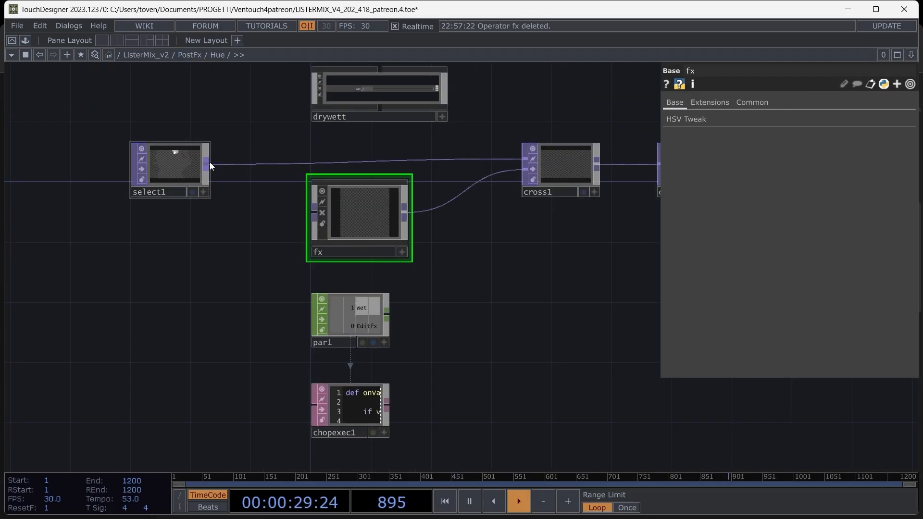
Step: Wire select1 into the fx base, then show the Hue effect's parameters in the mixer performance interface
left_click_drag(210, 166, 309, 214)
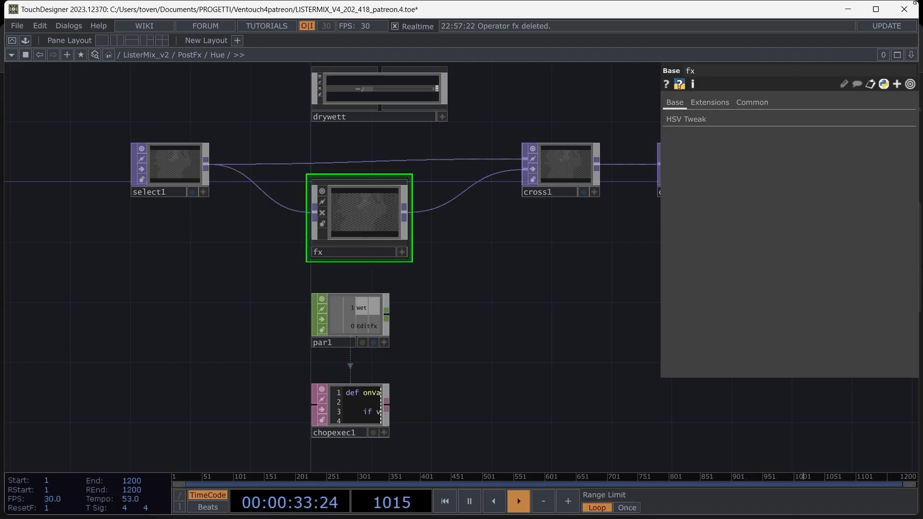
key("F1")
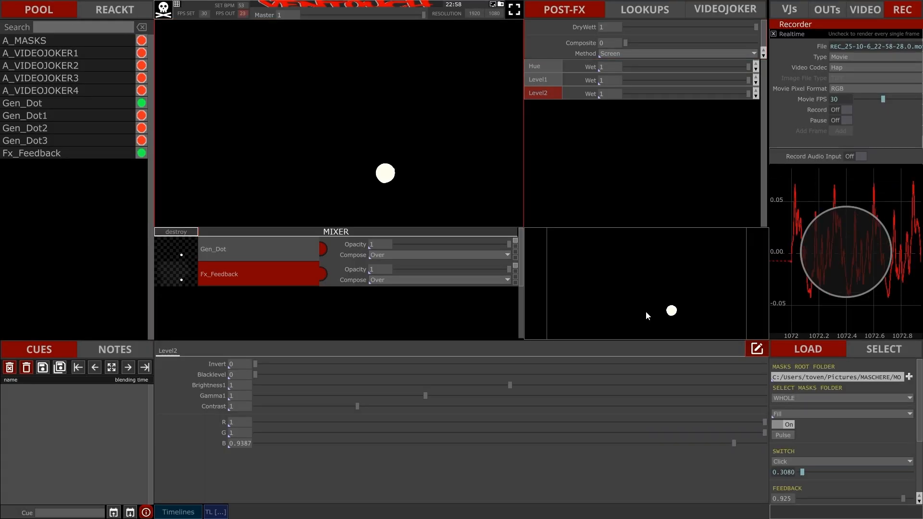
left_click(543, 66)
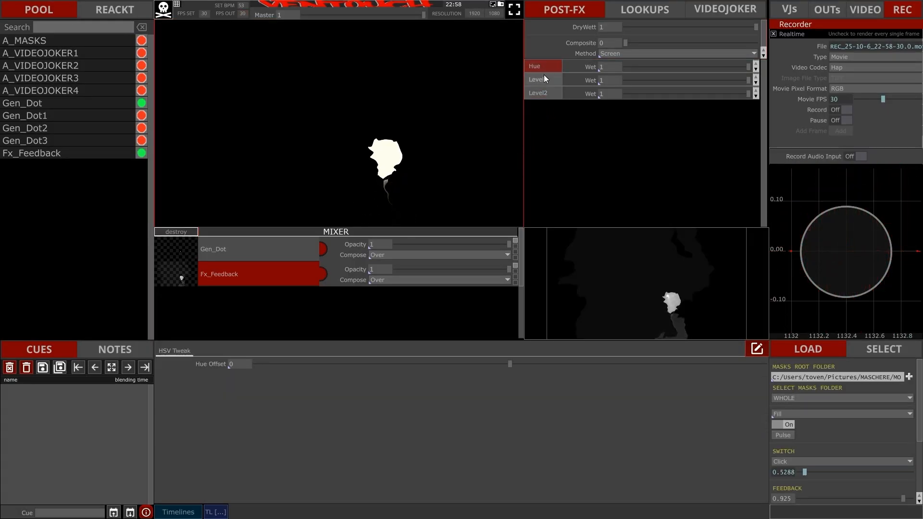
Step: Swap the Fx_Feedback and Gen_Dot layers in the mixer and return them to their original order
left_click(221, 269)
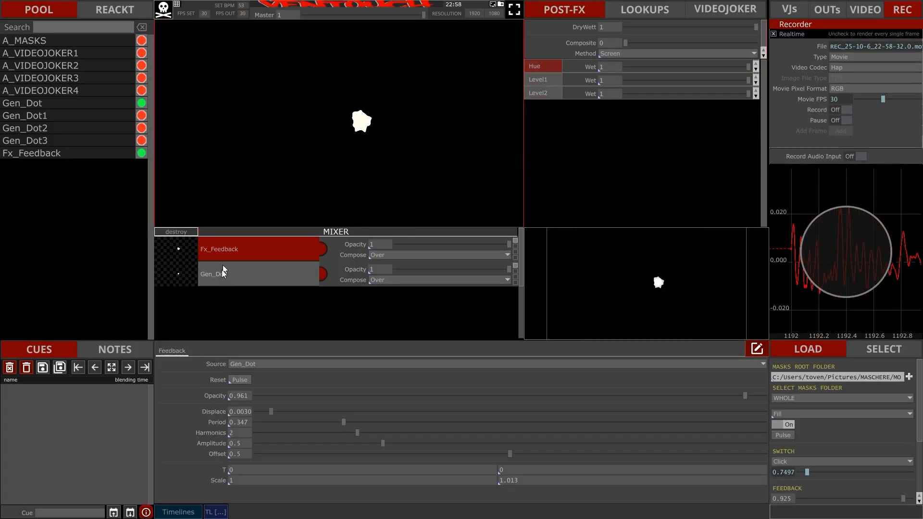
left_click(226, 250)
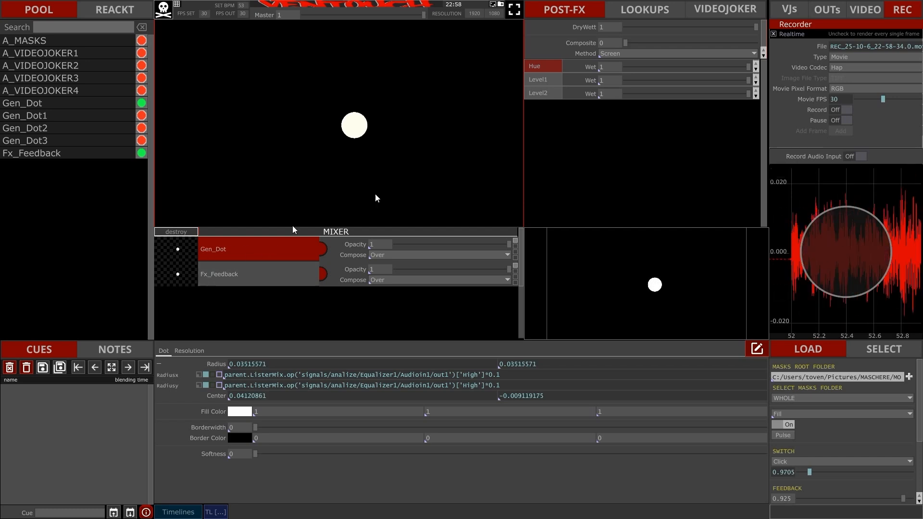
Step: Reorder the post effects so Hue sits between Level1 and Level2, and check the Level1 and Hue parameters
left_click_drag(548, 87, 592, 142)
left_click(548, 81)
left_click(544, 92)
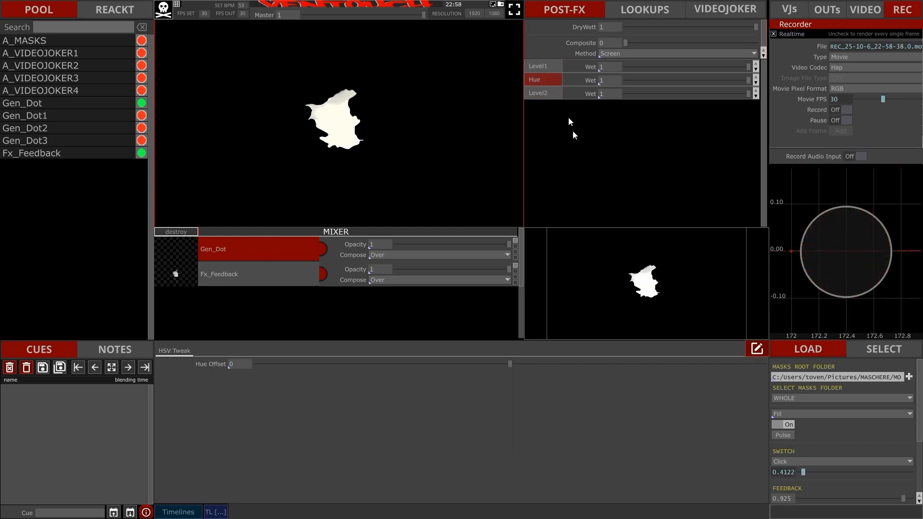
left_click(544, 65)
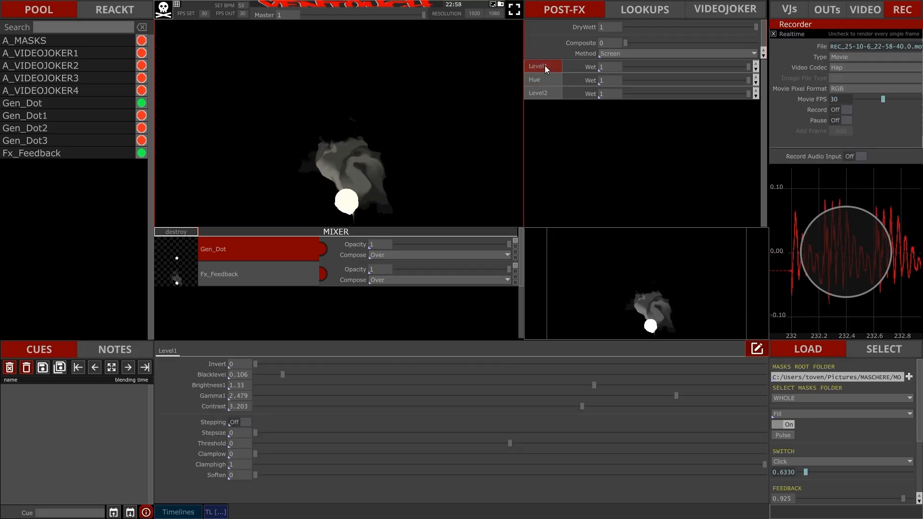
left_click(544, 79)
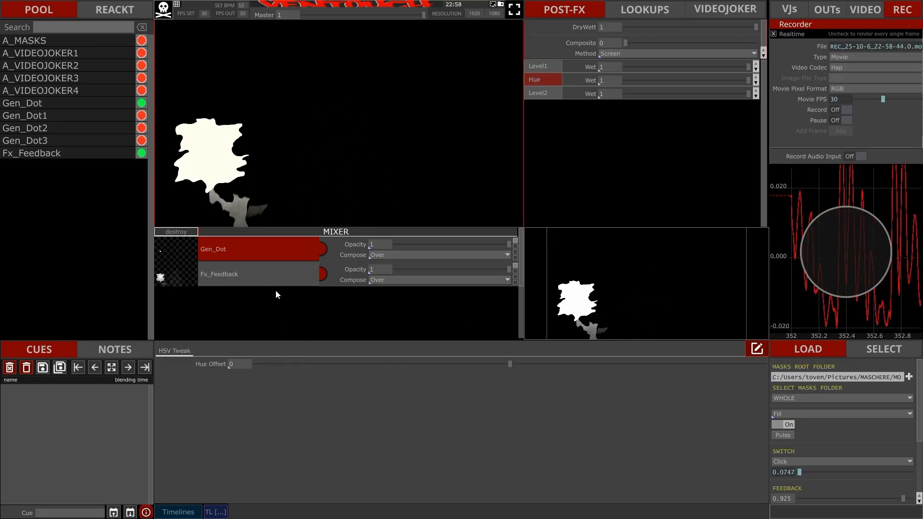
Step: Set the Gen_Dot generator's Fill Color to pure red
left_click(243, 255)
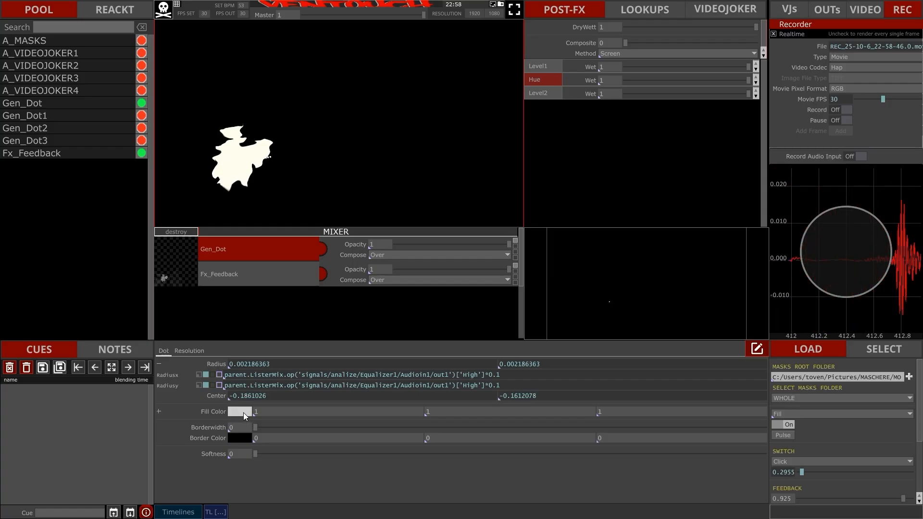
left_click(244, 412)
left_click(231, 356)
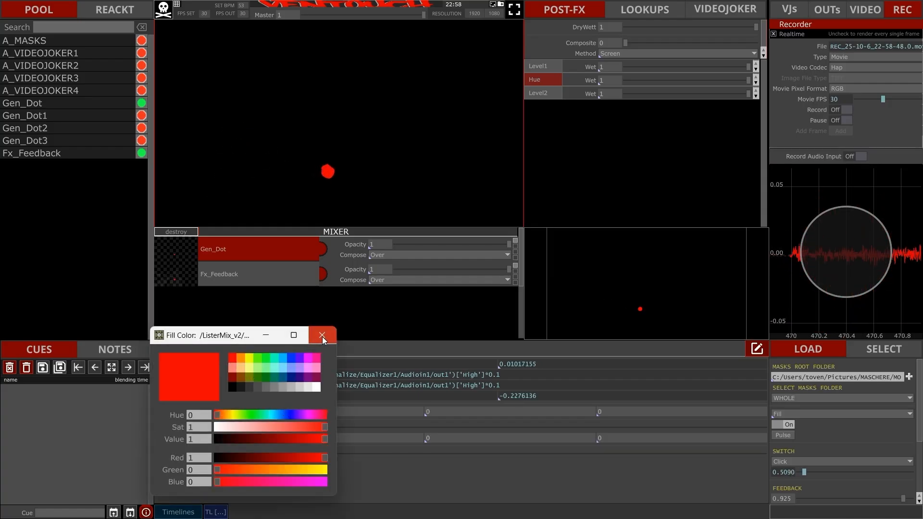
left_click(322, 335)
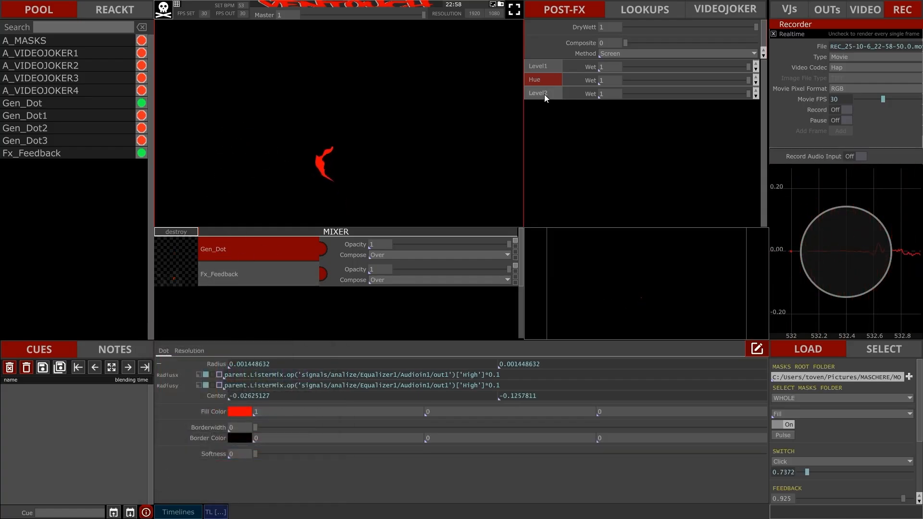
Step: Shift the Hue post effect's Hue Offset to about -162 to turn the red output blue
left_click(538, 82)
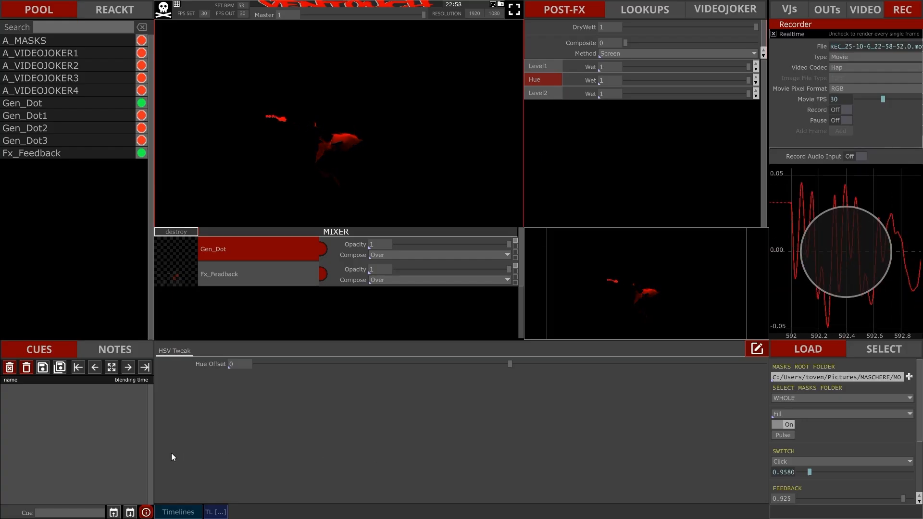
left_click_drag(510, 365, 294, 358)
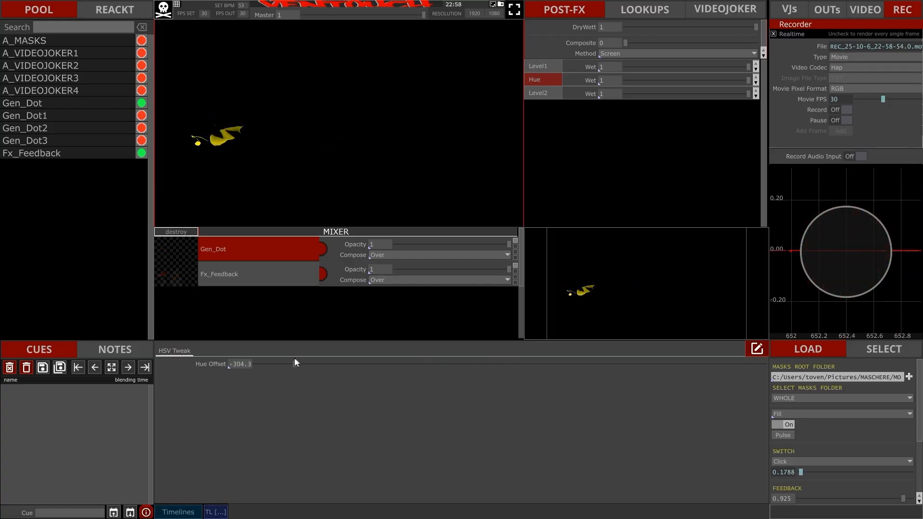
left_click_drag(437, 377, 342, 383)
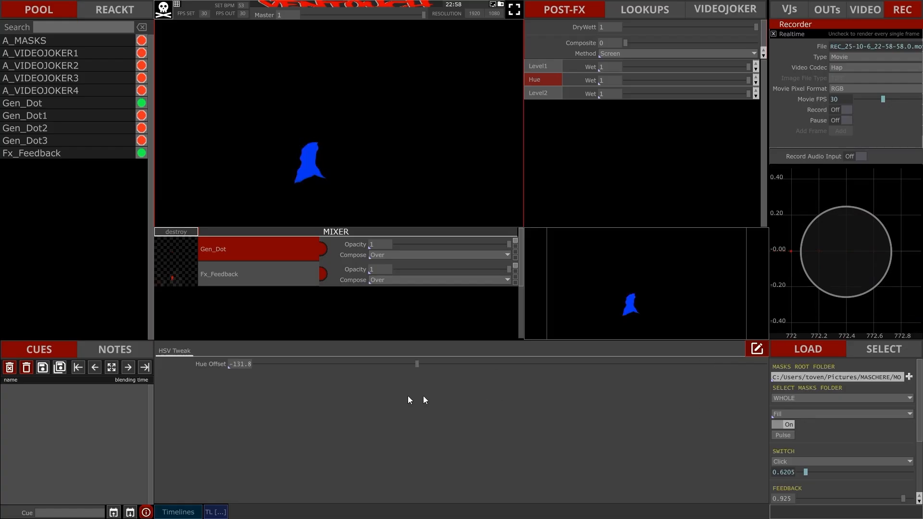
Step: Check the available sources of the Fx_Feedback layer and return to the Hue effect's parameters
left_click(227, 276)
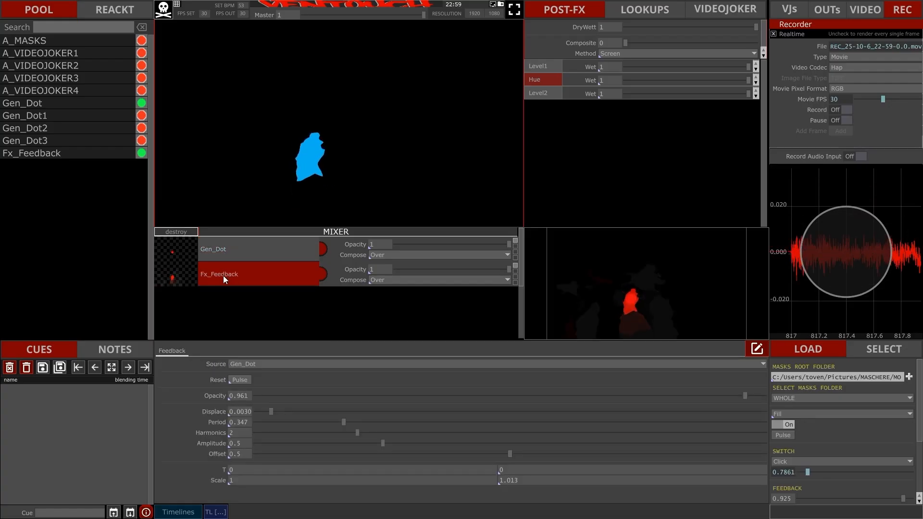
left_click(252, 364)
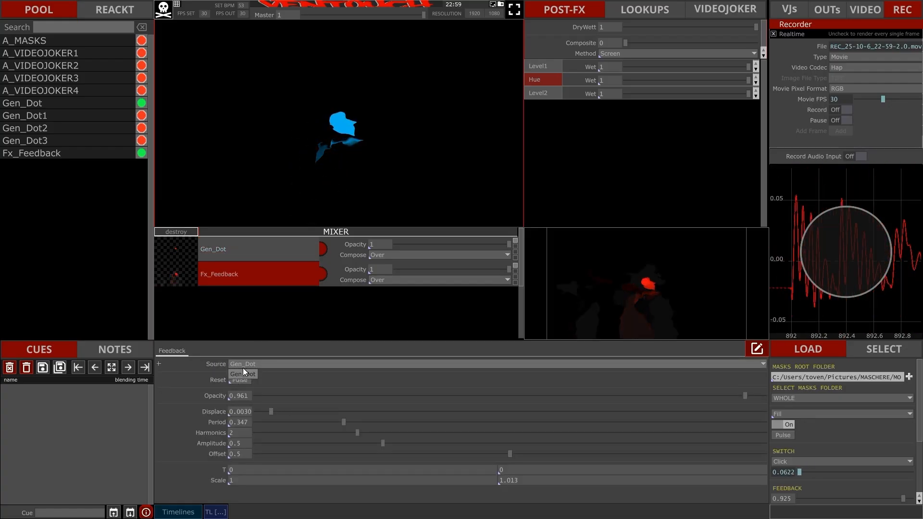
left_click(545, 79)
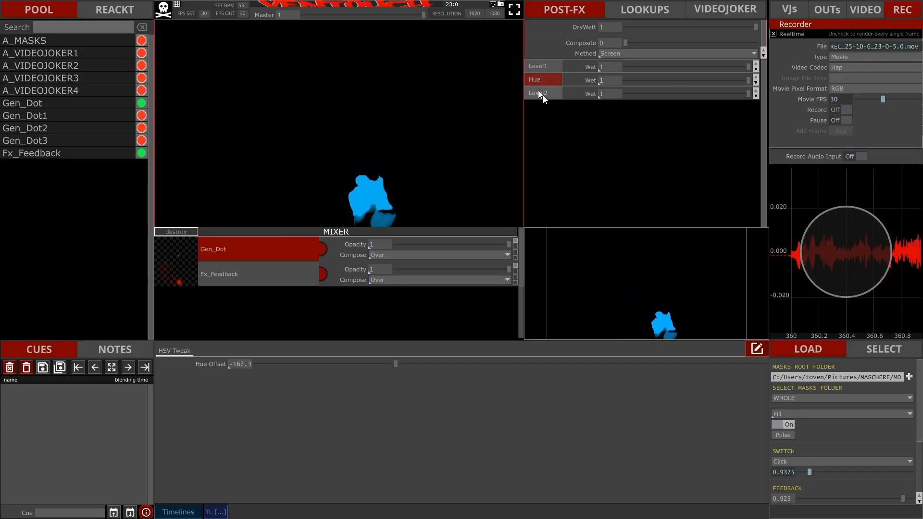
Step: Set the Post-FX Composite to 1 and view the compositing methods, keeping Screen
left_click_drag(658, 24, 857, 47)
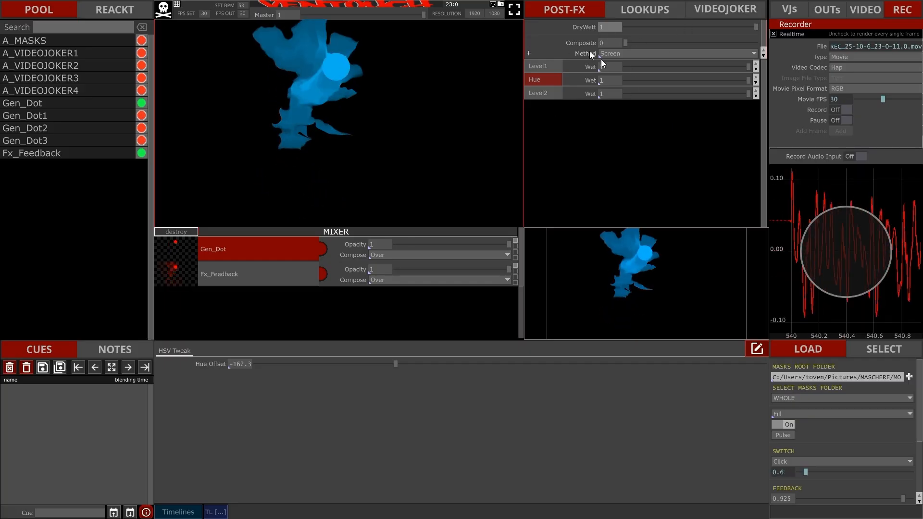
left_click_drag(625, 42, 815, 60)
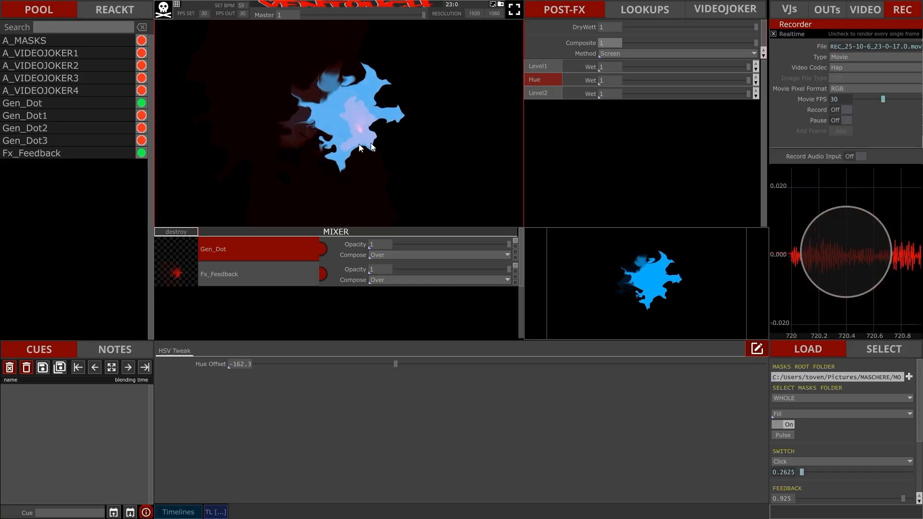
left_click(608, 55)
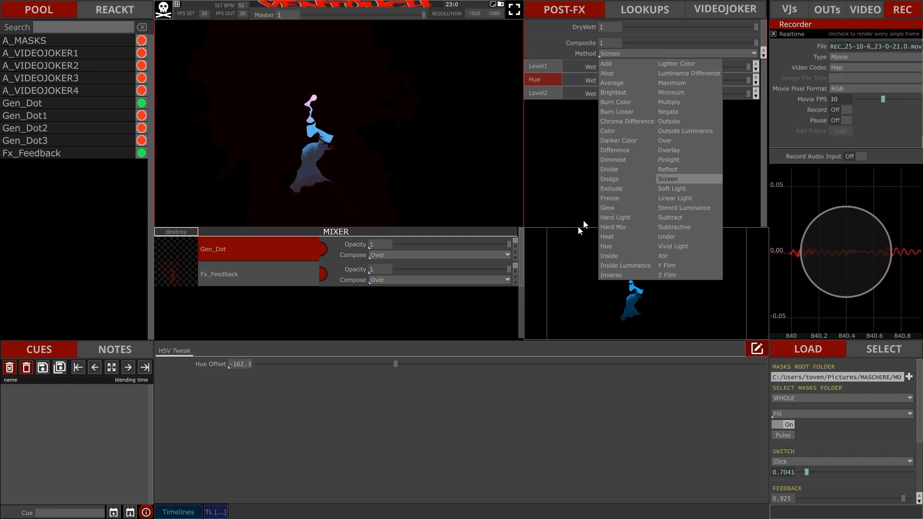
left_click(561, 123)
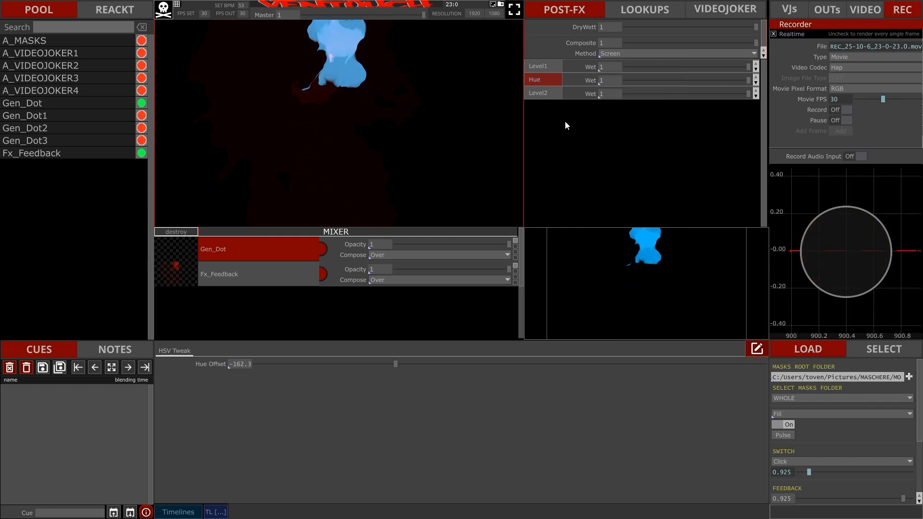
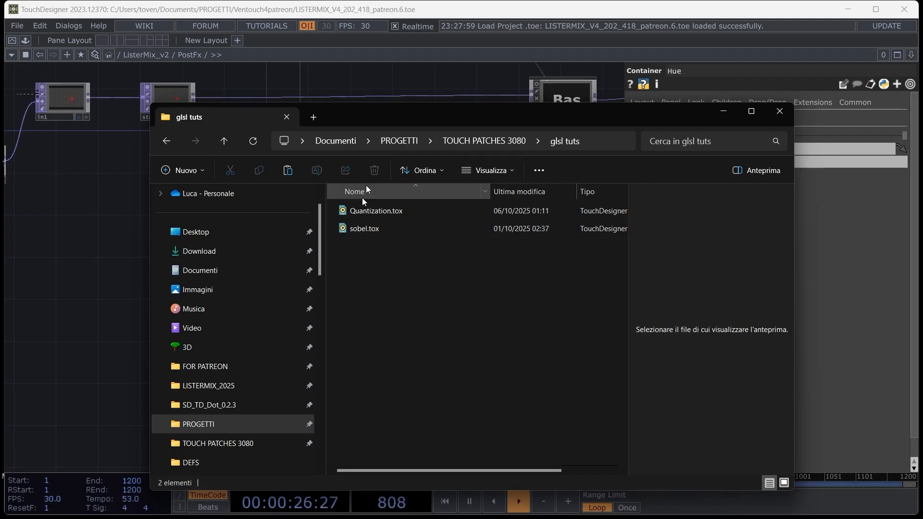
Step: Move the glsl tuts folder window aside, then duplicate the Hue container in the PostFx network and name the copy Sobel
left_click_drag(379, 114, 65, 61)
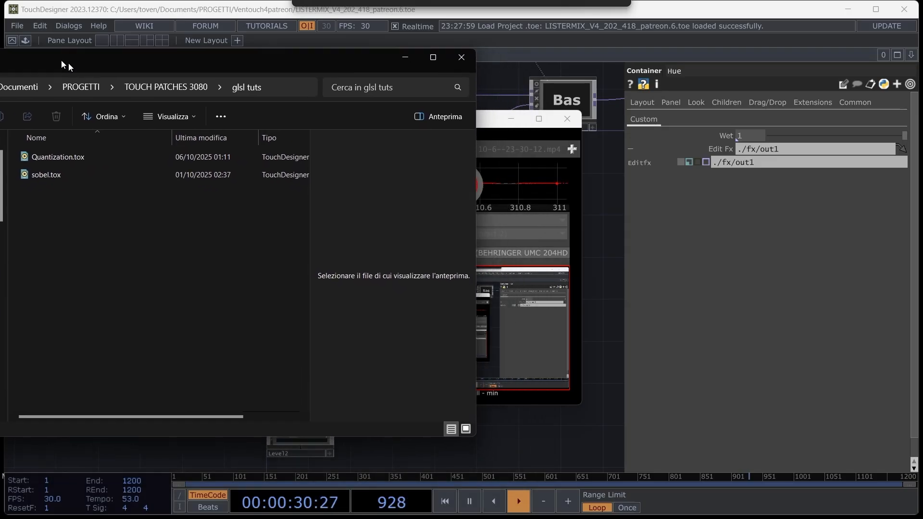
left_click(511, 170)
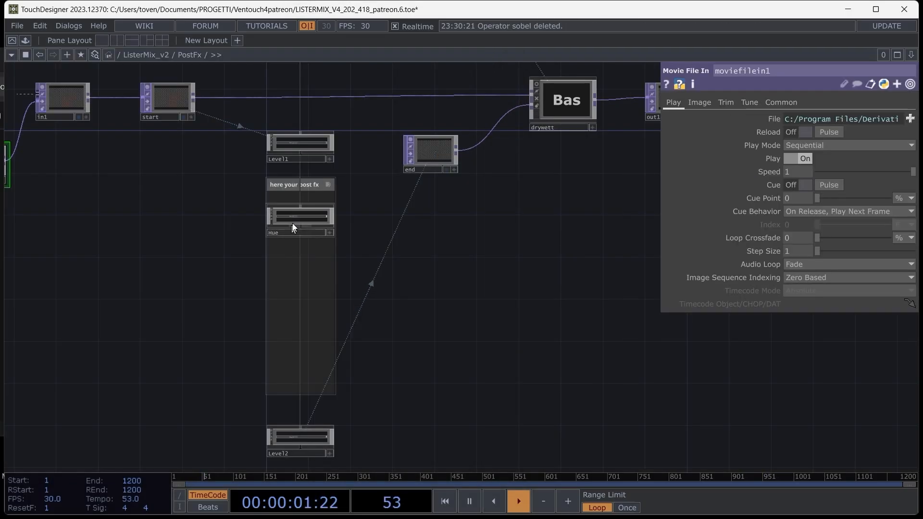
left_click(292, 226)
key("ctrl+c")
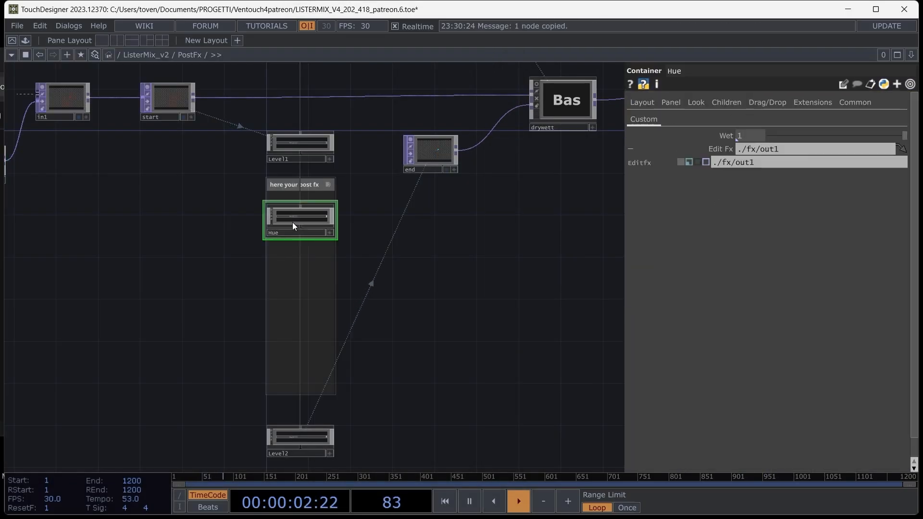
key("ctrl+v")
double_click(287, 274)
type("S")
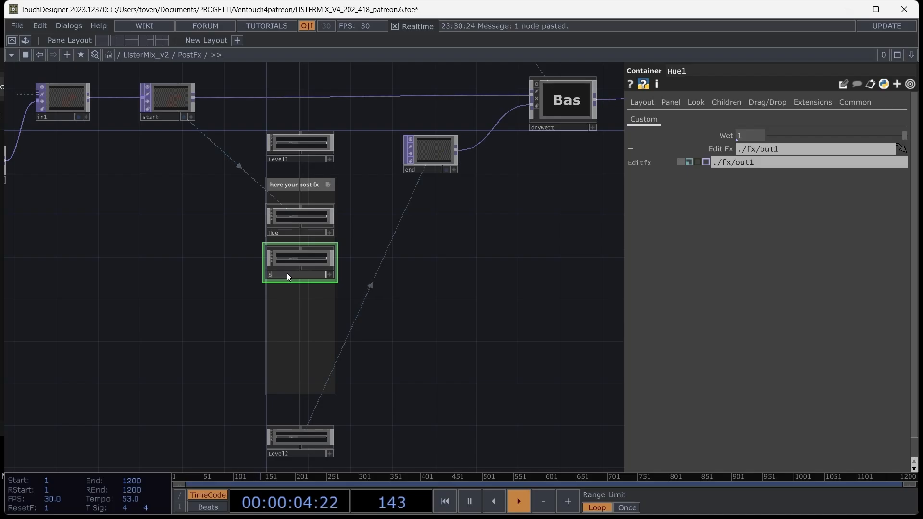
type("obel")
key("Return")
Step: Space the Sobel container further below Hue and delete the copied fx base inside it
left_click_drag(288, 255, 285, 276)
double_click(293, 281)
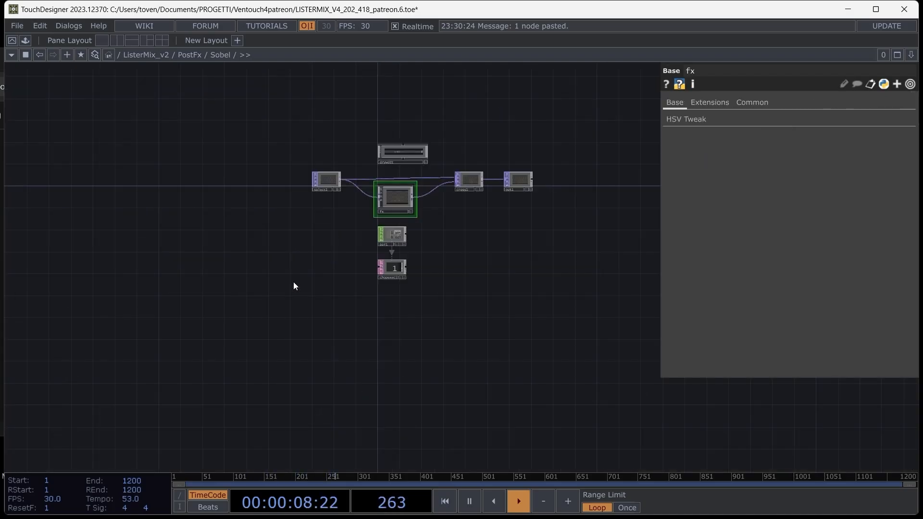
key("Delete")
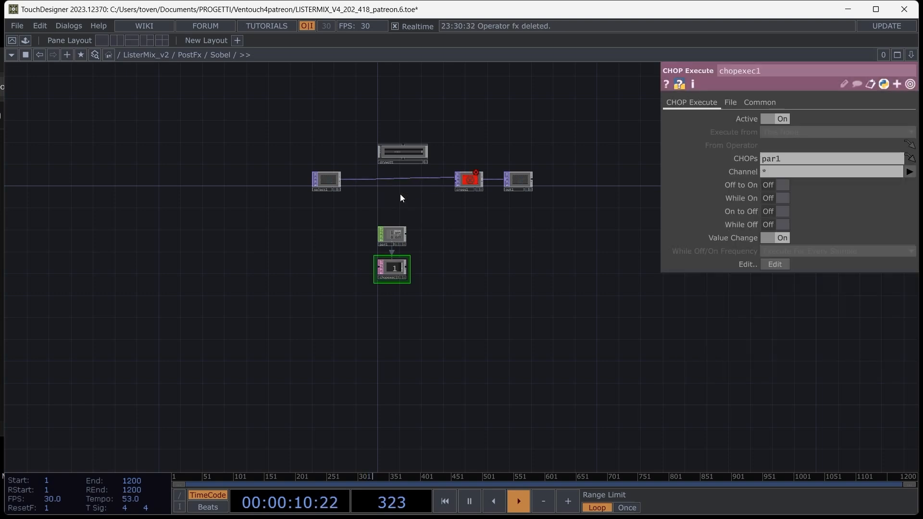
Step: Load sobel.tox from the glsl tuts folder into the Sobel container, rename it fx, and wire select1 into it
key("alt+Tab")
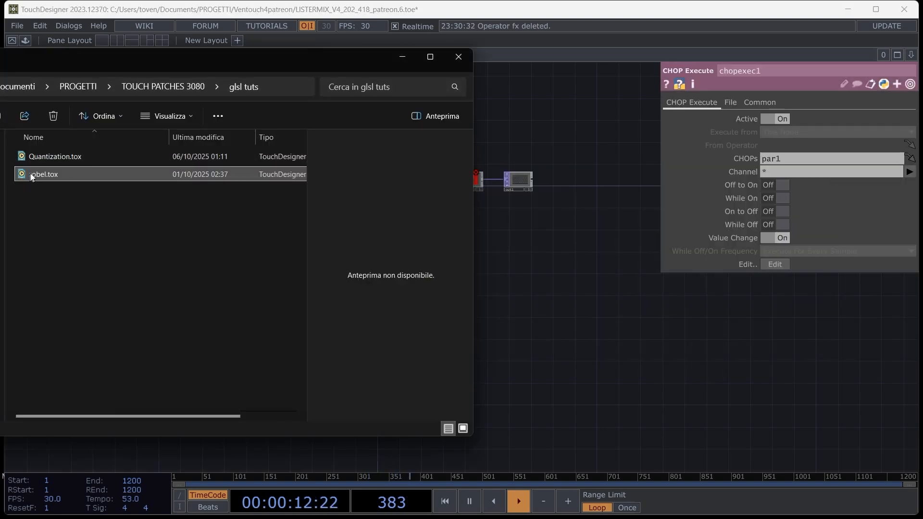
left_click_drag(48, 174, 403, 199)
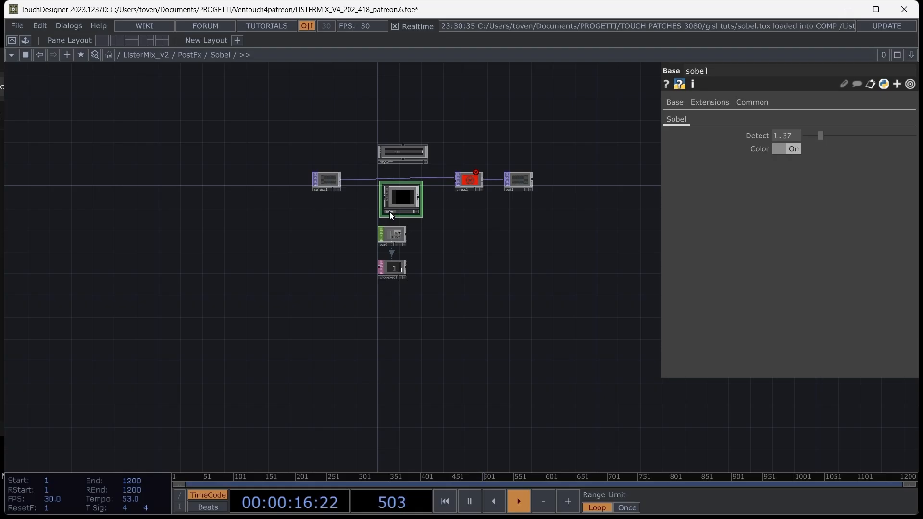
key("Return")
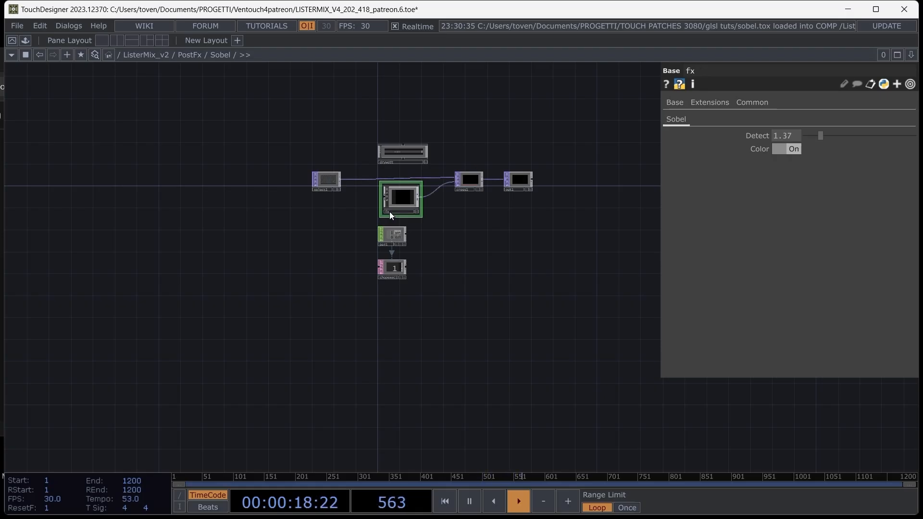
left_click_drag(341, 180, 383, 201)
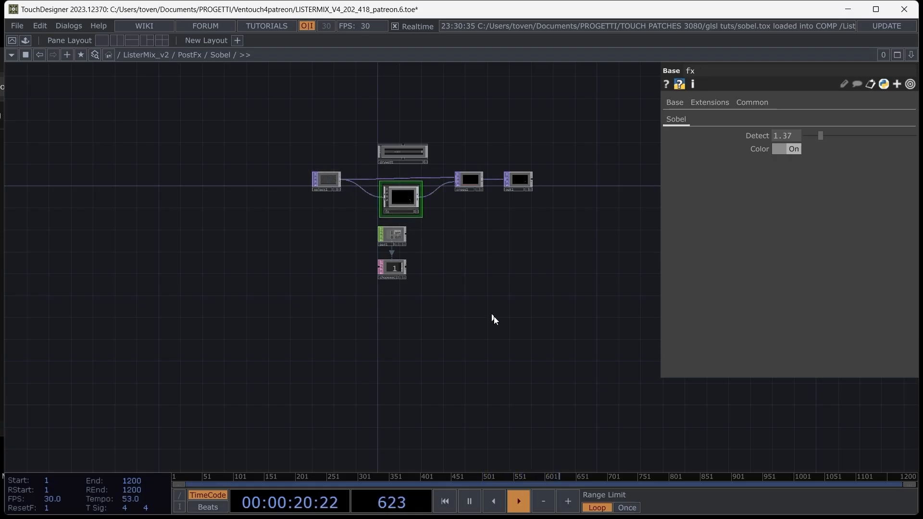
Step: Inspect the output of the new fx base and return to the mixer performance interface
scroll(401, 195, "up", 8)
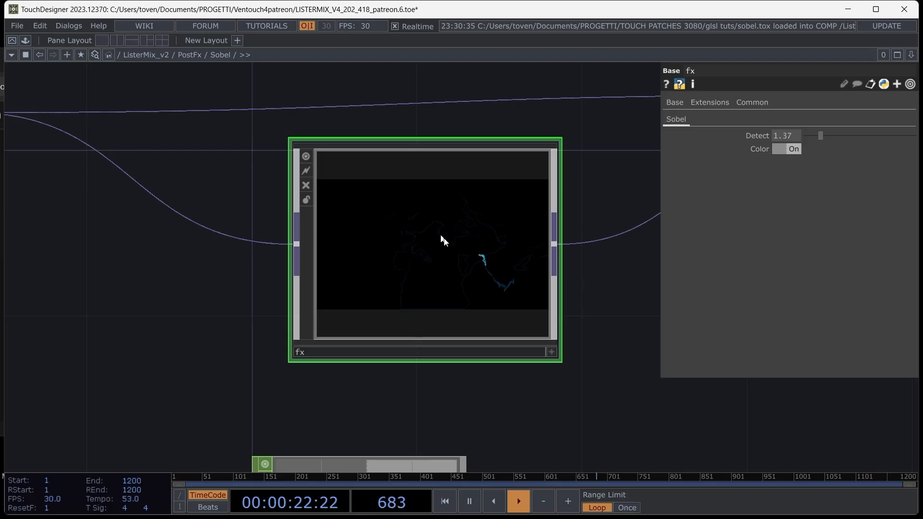
scroll(480, 353, "down", 10)
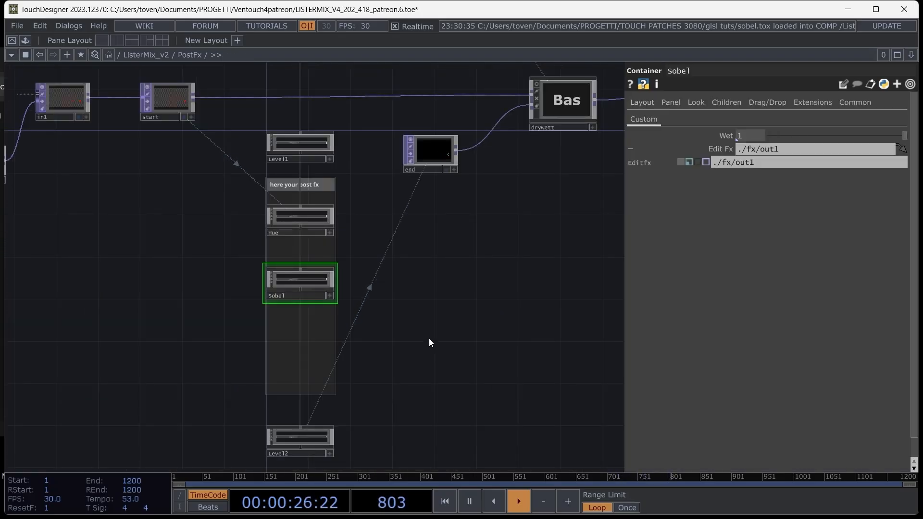
key("F1")
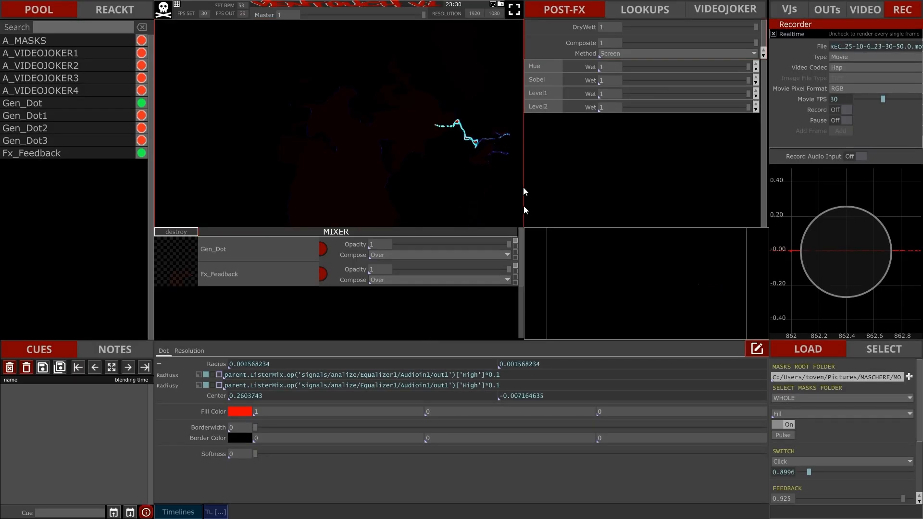
Step: Show the Sobel post effect's parameters and test its Wet amount in the effects chain
left_click(544, 80)
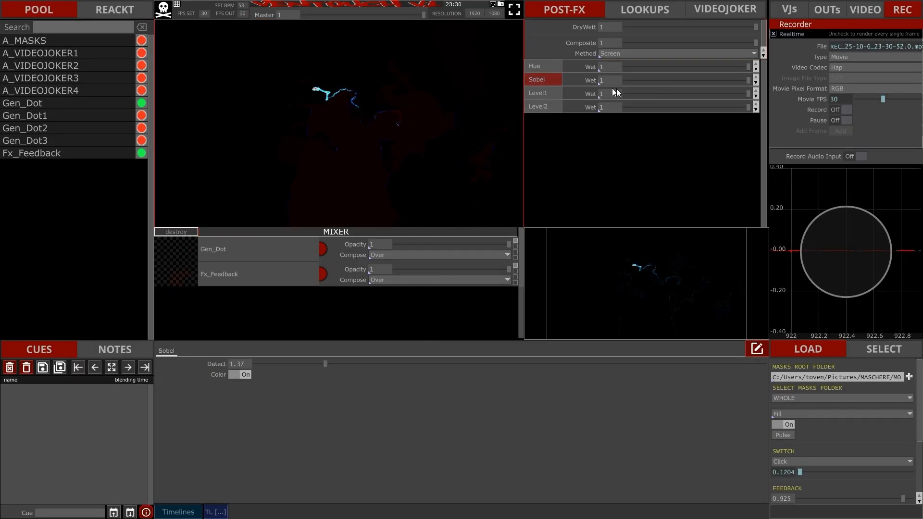
left_click_drag(668, 79, 587, 80)
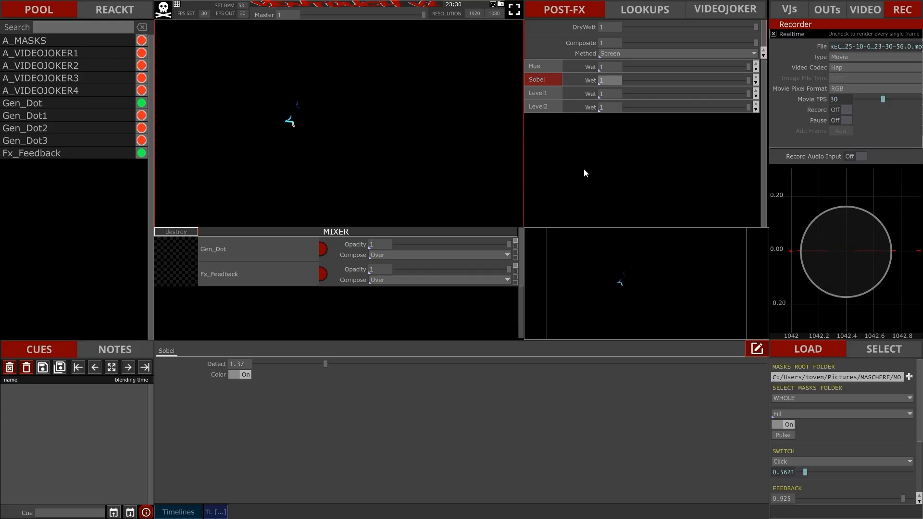
Step: Set the multiplier in Gen_Dot's Radiusx expression to 0.2 and the one in Radiusy to 0.3
left_click(232, 250)
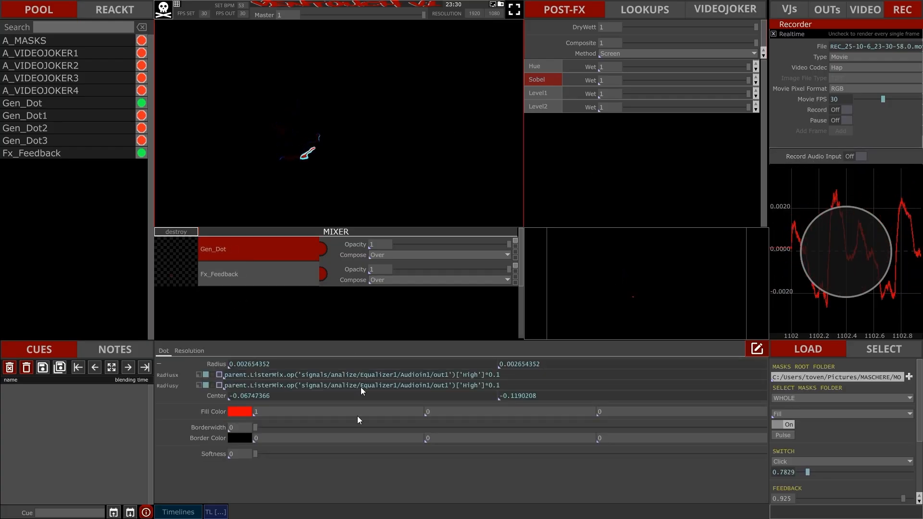
left_click(506, 376)
key("BackSpace")
type("2")
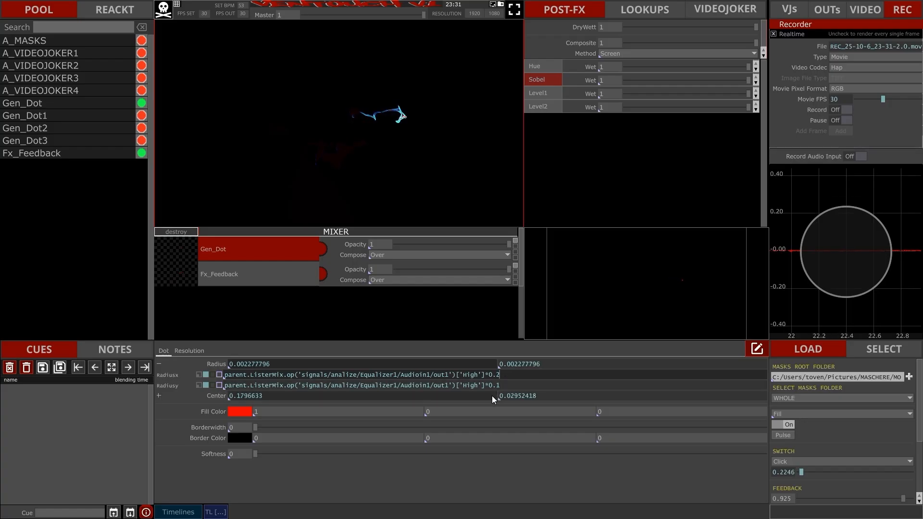
left_click(501, 385)
key("BackSpace")
type("3")
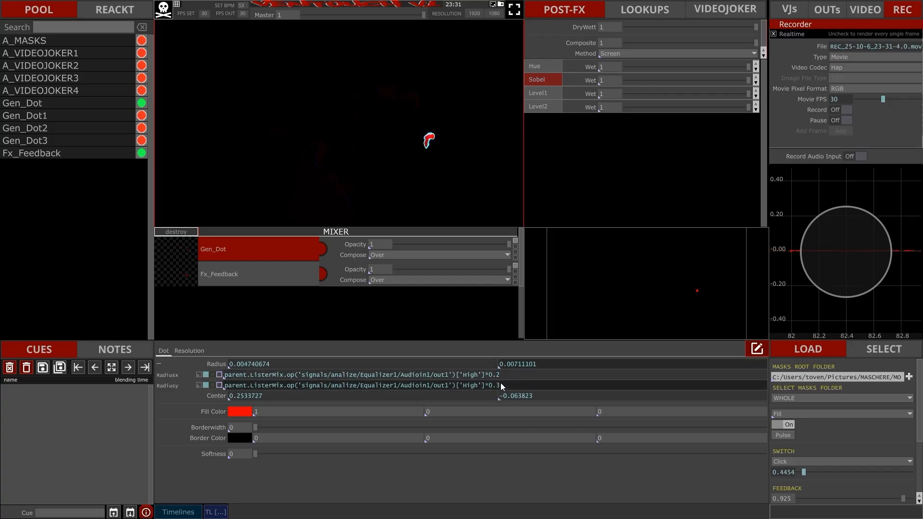
Step: Switch to the TouchDesigner network editor and go to the pool network, with the GEN and FX sections in view
key("alt+Tab")
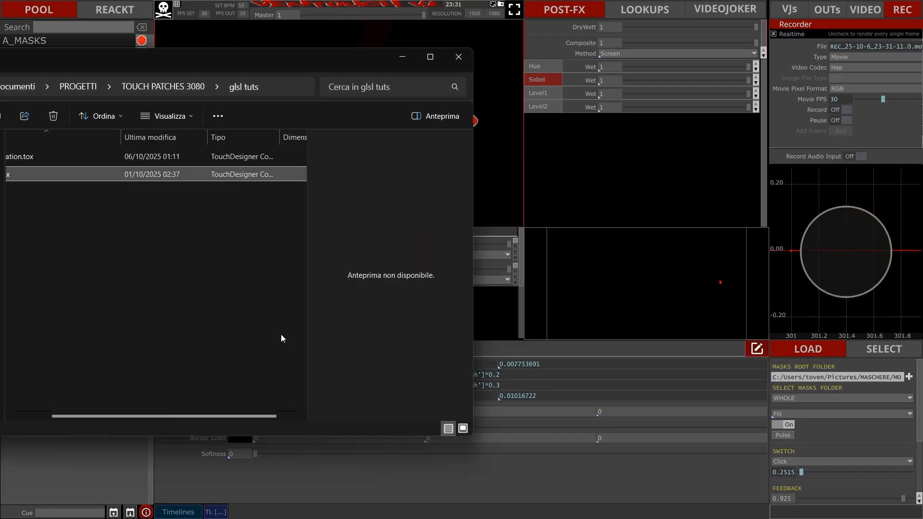
key("alt+Tab")
key("Tab")
key("alt+Tab")
key("alt+Tab")
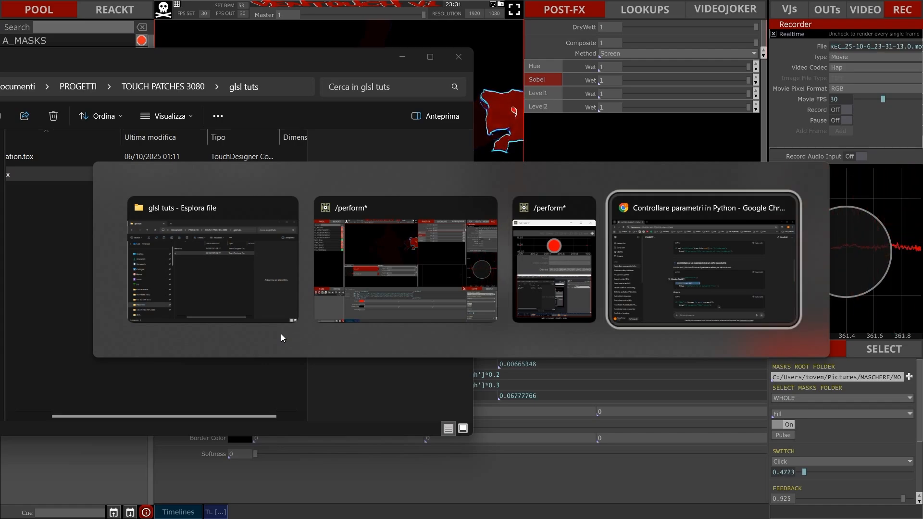
key("Escape")
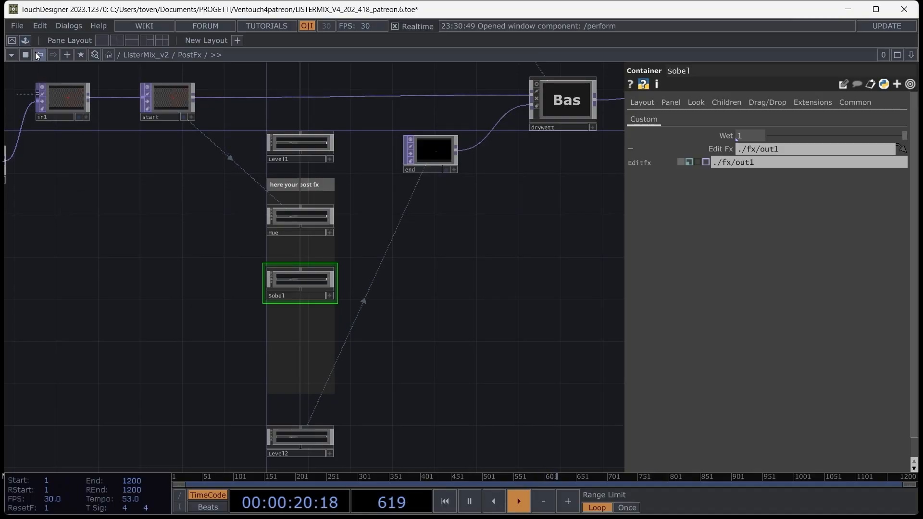
left_click(68, 57)
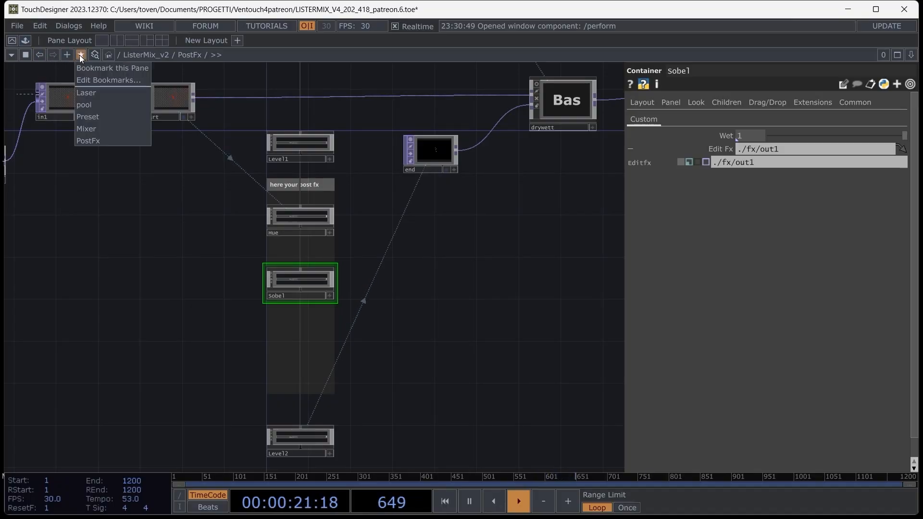
left_click(94, 104)
mouse_move(388, 410)
left_mouse_down()
mouse_move(208, 325)
mouse_move(199, 347)
left_mouse_up()
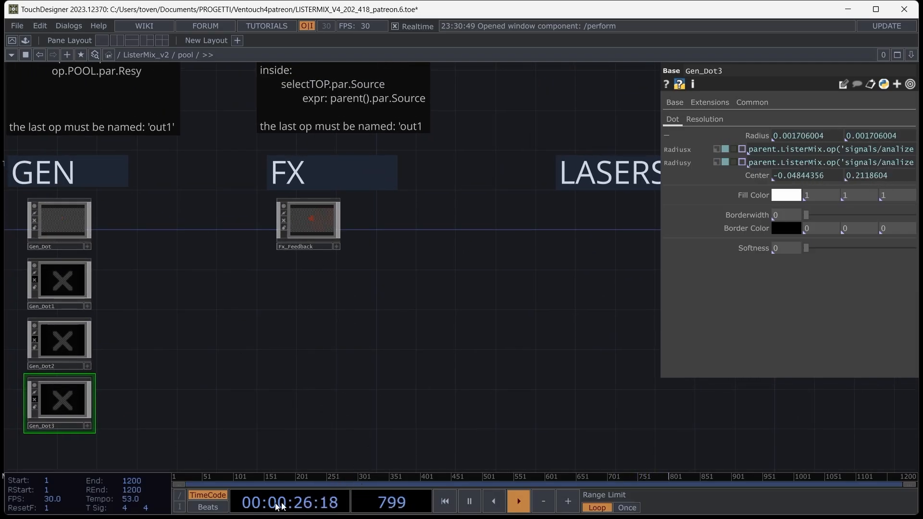
Step: Load Quantization.tox from the glsl tuts folder below Fx_Feedback in the pool's FX section and enter it
mouse_move(278, 512)
left_click(225, 505)
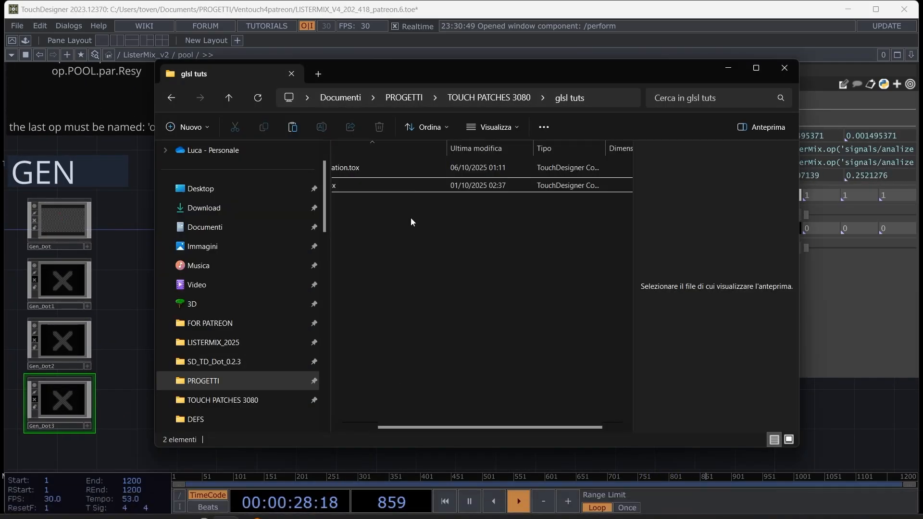
left_click_drag(353, 167, 330, 322)
double_click(331, 322)
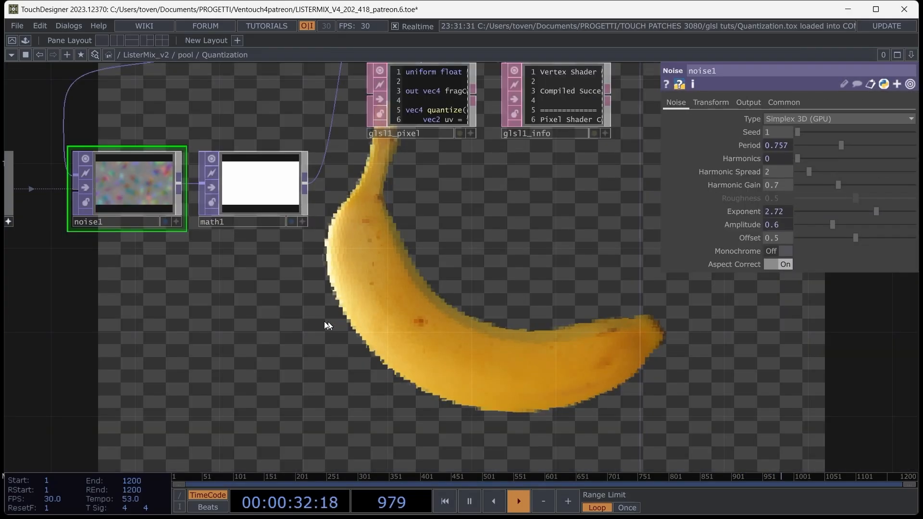
Step: Insert a Null TOP after the banana Movie File In inside Quantization so it feeds the downstream operators
scroll(269, 309, "down", 3)
left_click_drag(199, 198, 271, 275)
key("Tab")
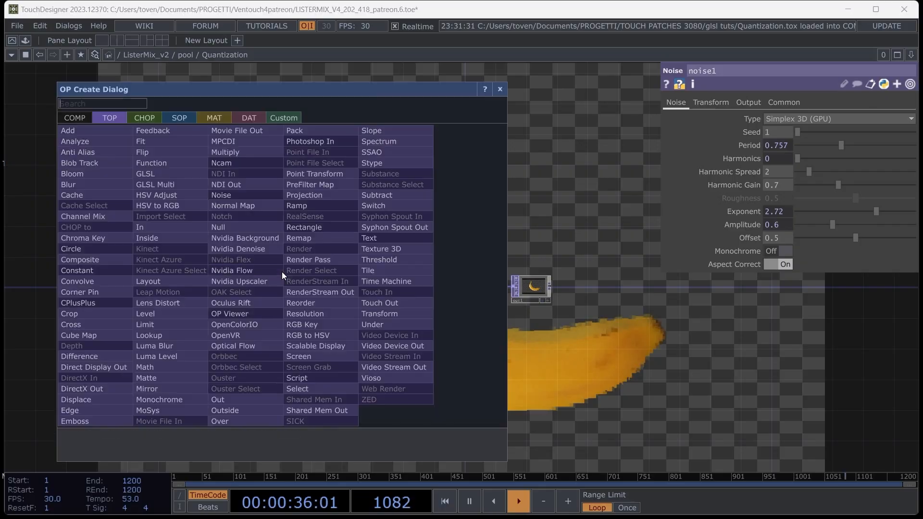
left_click(250, 230)
left_click(314, 281)
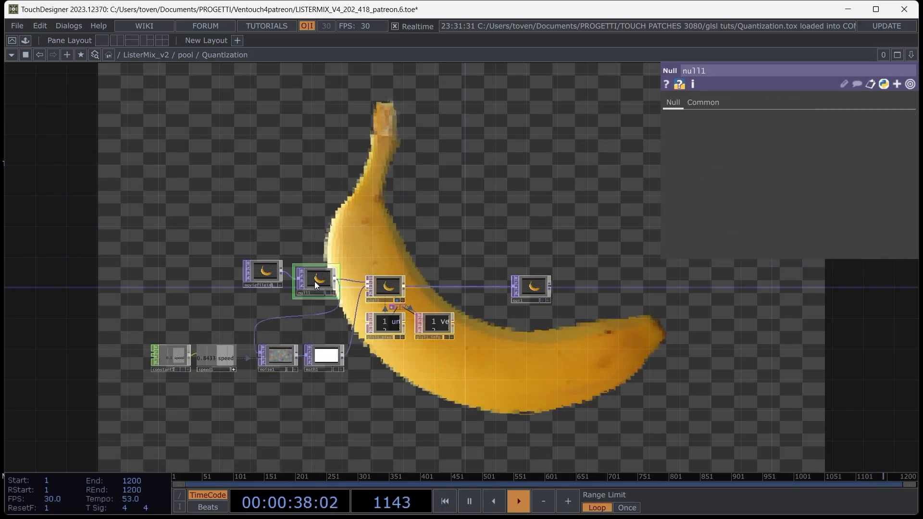
Step: Delete the Movie File In operator and put a Select TOP in its place, feeding null1
left_click(269, 273)
key("Delete")
key("Tab")
type("sel")
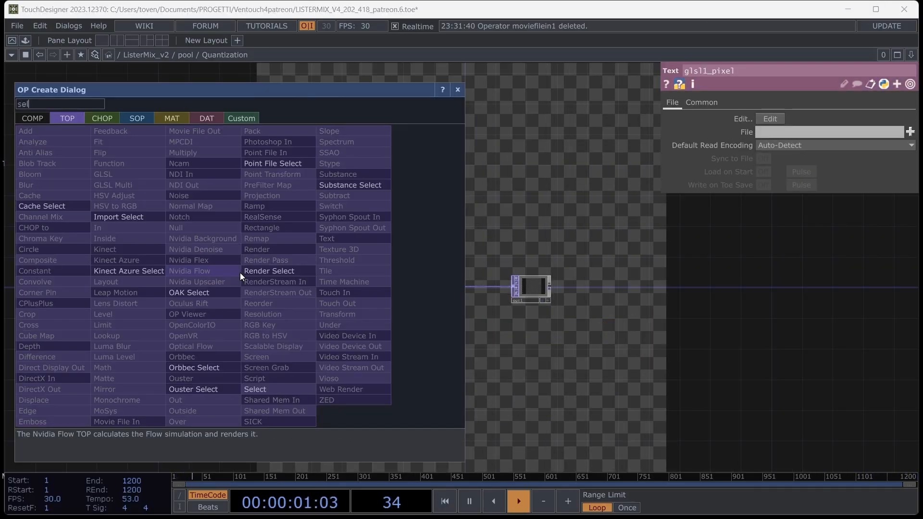
left_click(278, 388)
left_click(267, 282)
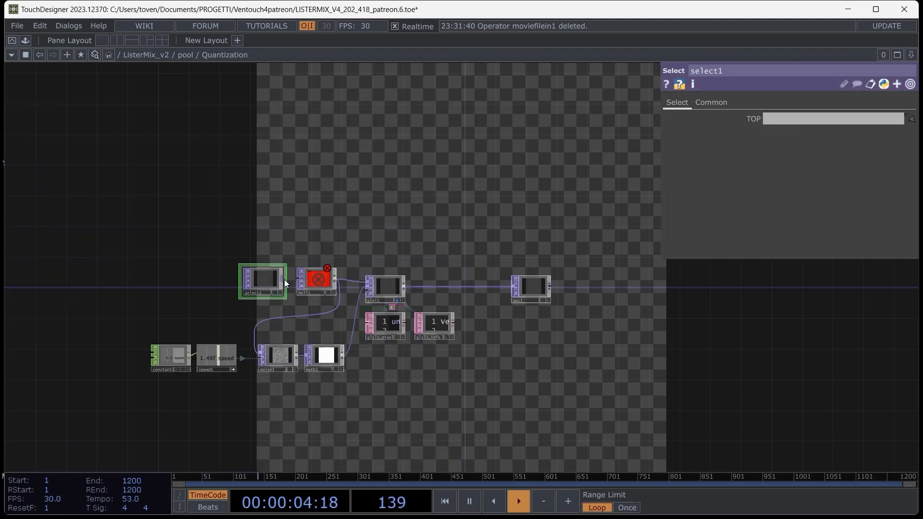
Step: Set the TOP parameter of select1 to the Python expression str(parent().par.Source)+'/out1'
left_click(803, 119)
type("parent")
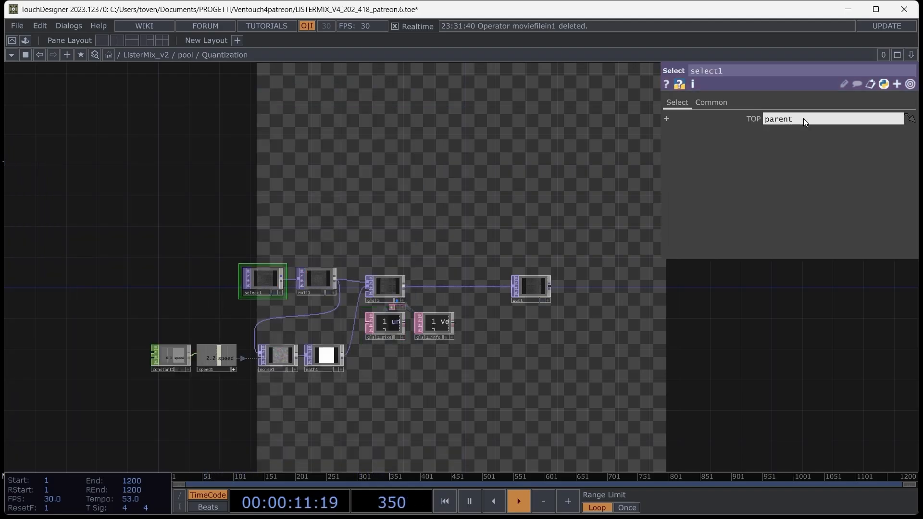
type("().par.Source)")
key("Home")
type("str(")
key("End")
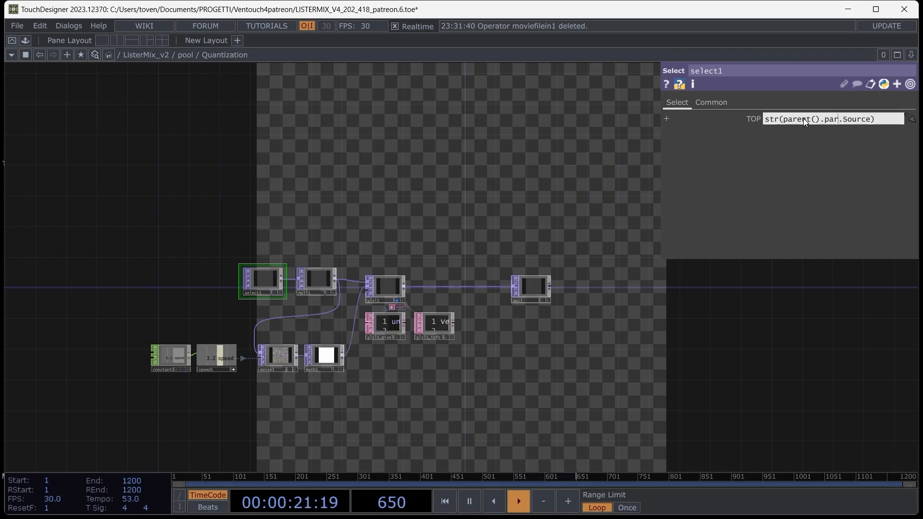
type("+''")
key("Left")
type("/out")
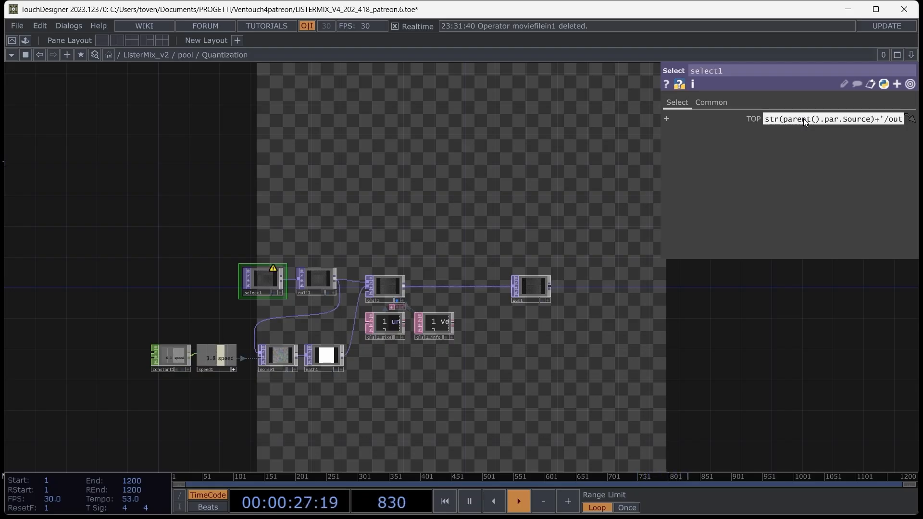
type("1")
left_click(752, 118)
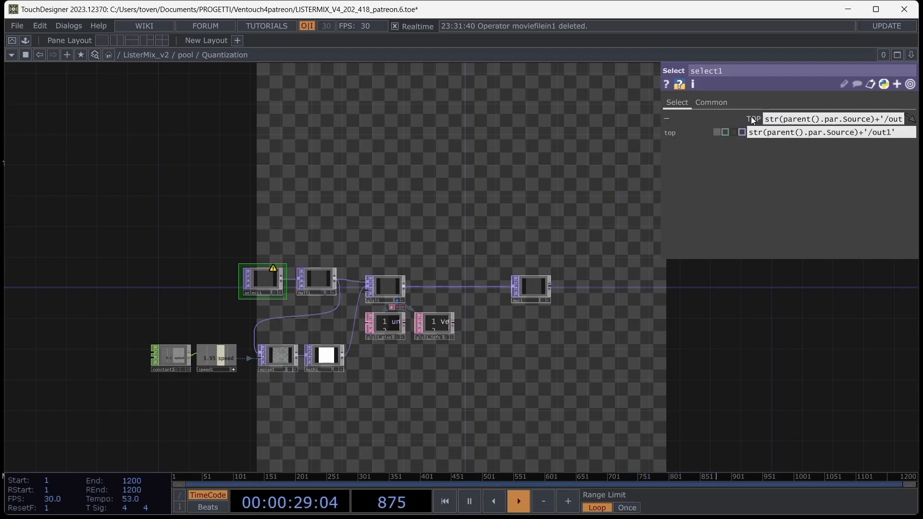
left_click(725, 133)
Step: Go back up to the pool and add a Menu custom parameter named Source at the start of Quantization's Constant page
left_click(401, 227)
key("u")
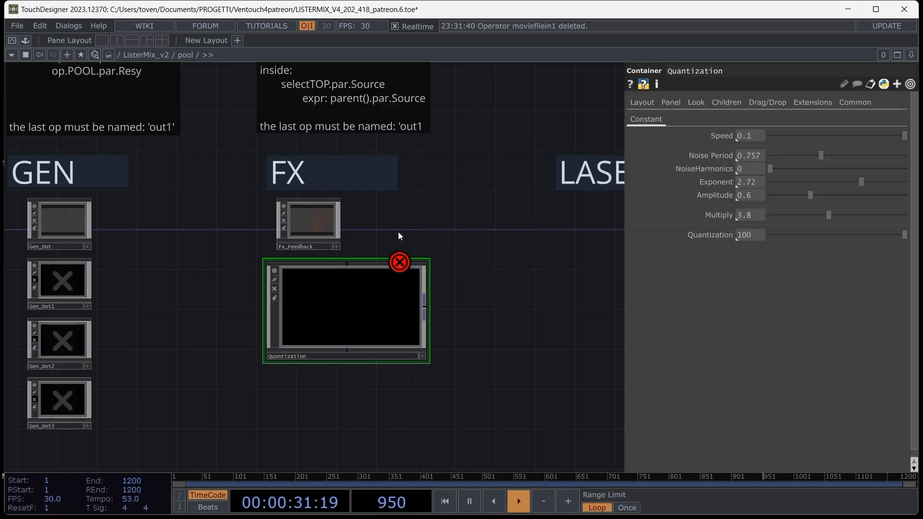
right_click(354, 299)
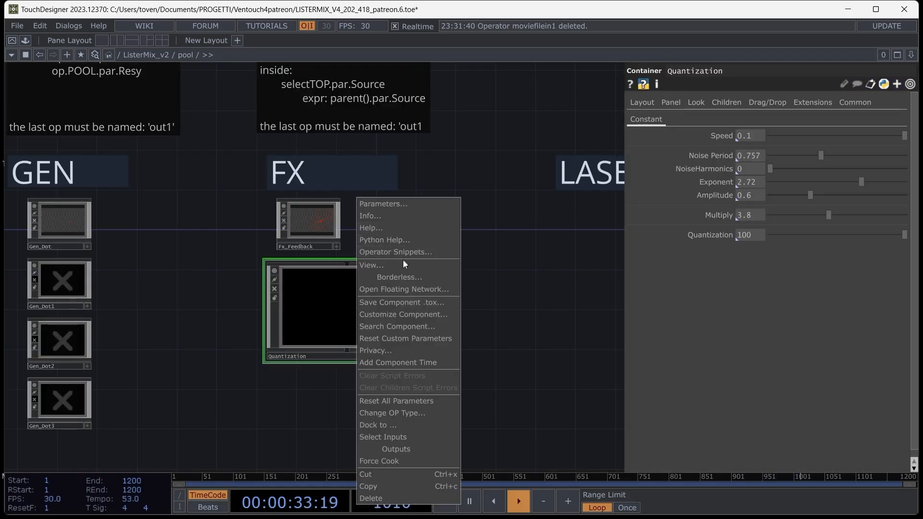
left_click(403, 314)
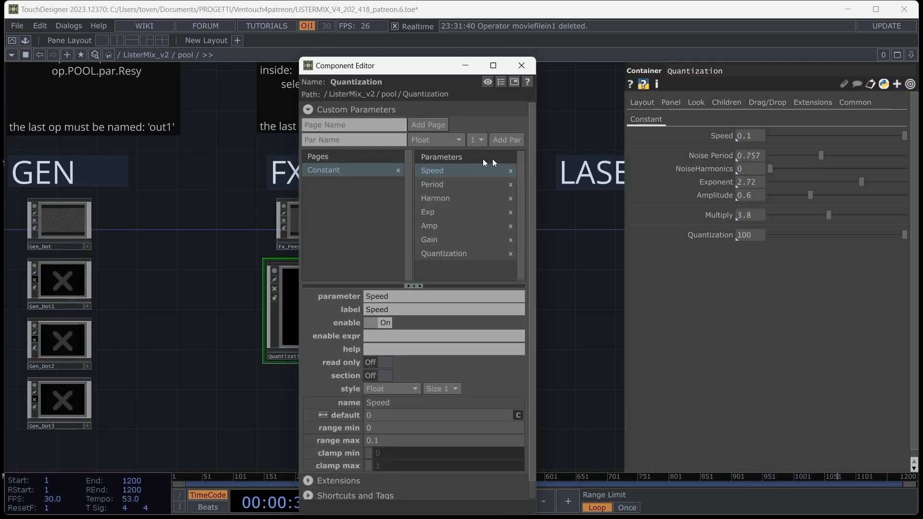
left_click(353, 140)
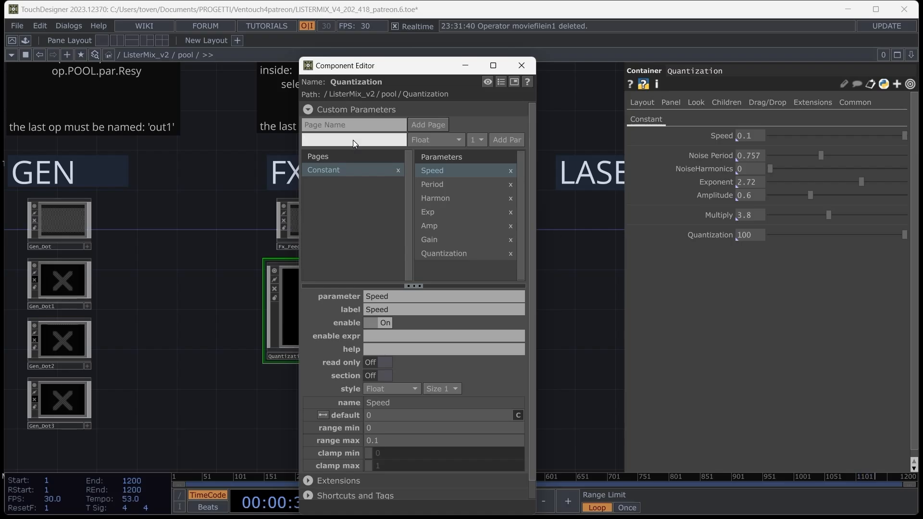
type("Source")
left_click(426, 139)
left_click(435, 259)
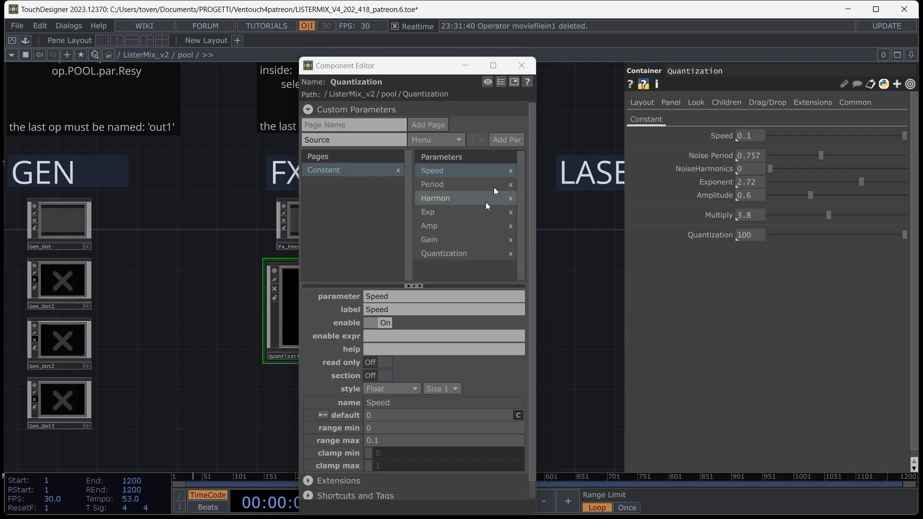
left_click(507, 140)
left_click_drag(440, 165, 440, 166)
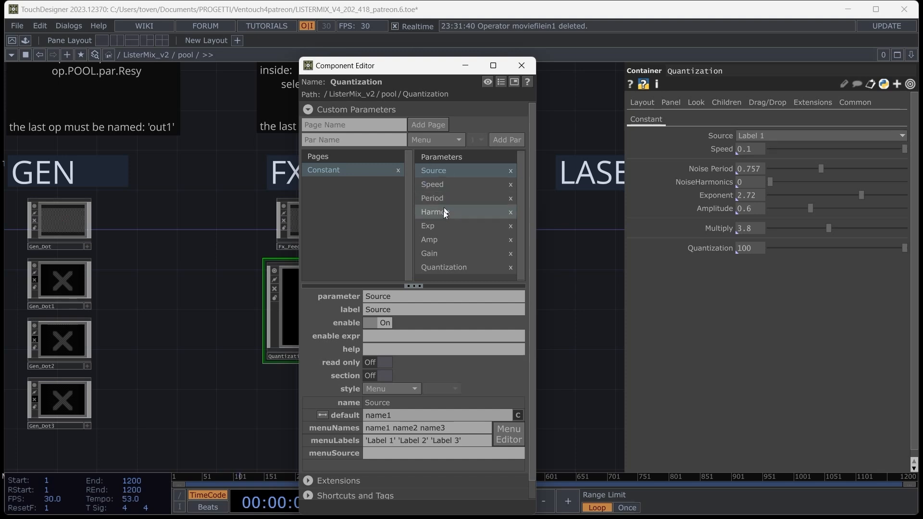
Step: Turn on the section separator for Quantization's Speed parameter and close the Component Editor
left_click(441, 184)
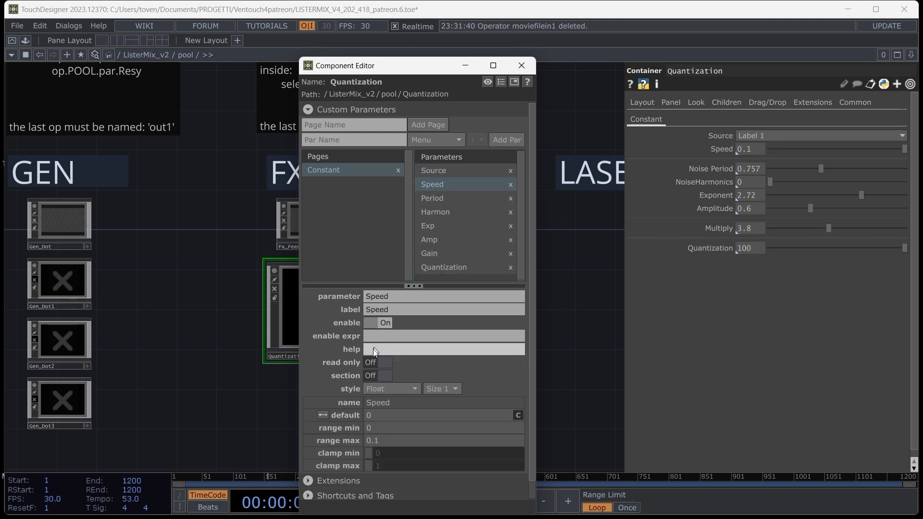
left_click(373, 376)
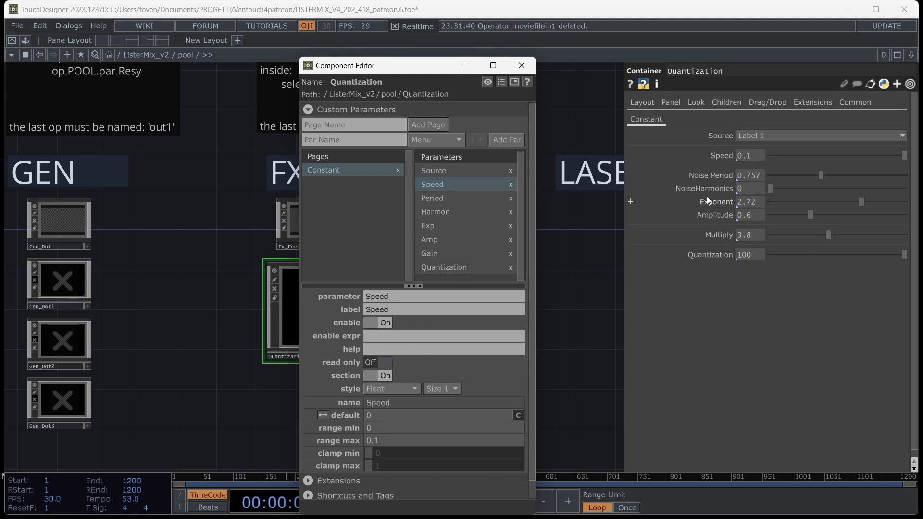
left_click(520, 66)
Step: Shrink the Quantization container to about the size of Fx_Feedback and place it directly beneath it
left_click_drag(429, 259, 334, 284)
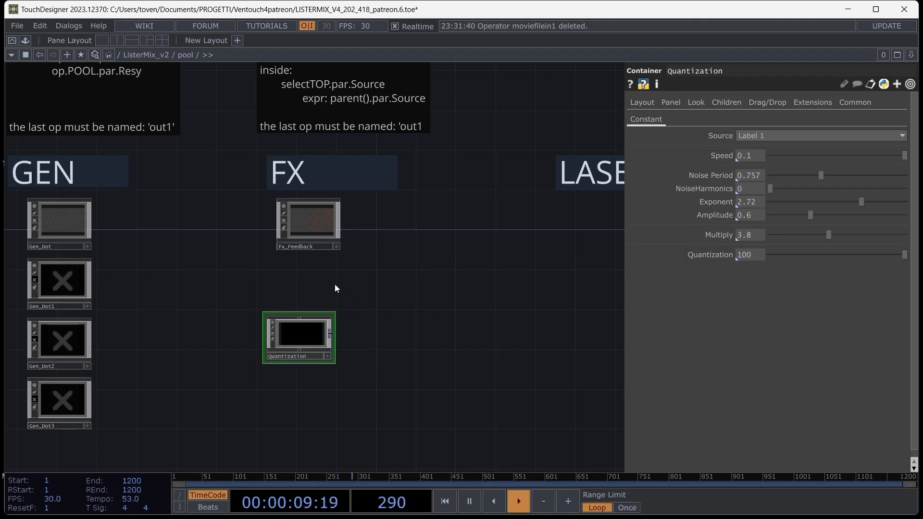
left_click_drag(305, 338, 316, 287)
Step: Rename the Quantization container as Fx_Quantization
scroll(312, 288, "up", 3)
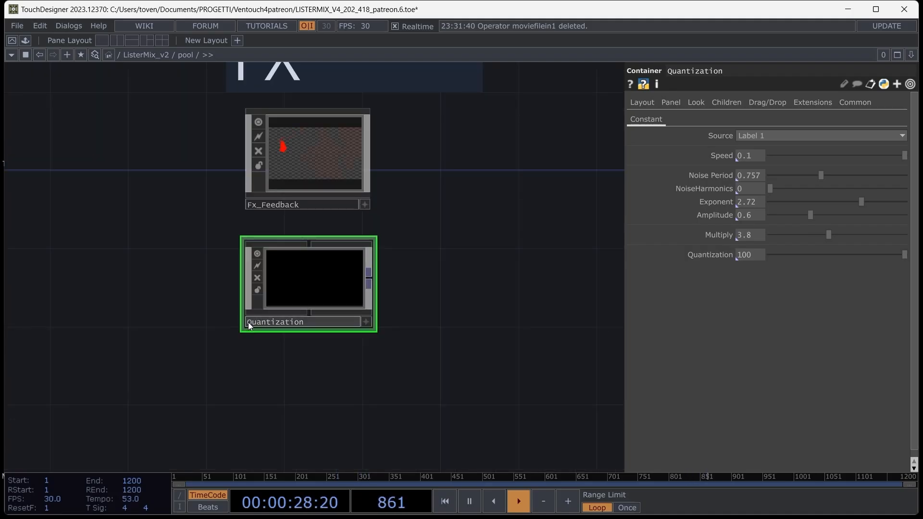
left_click(248, 322)
type("F_")
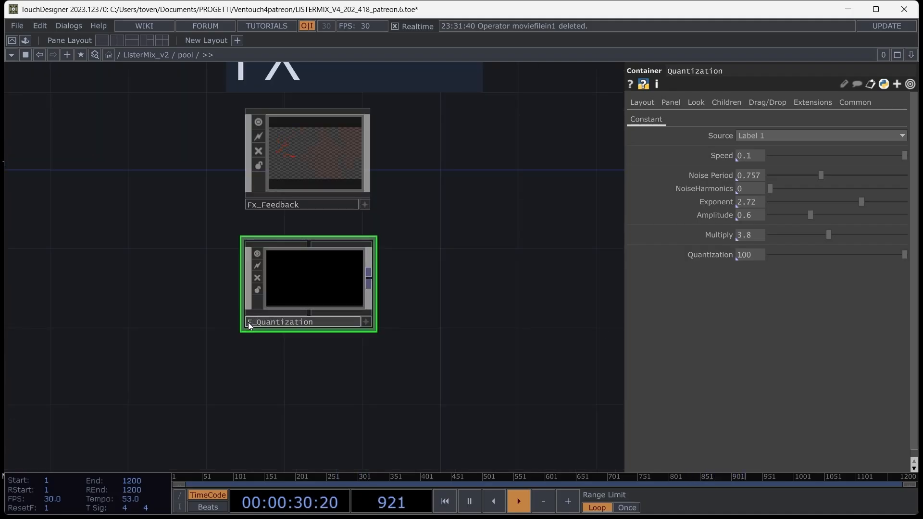
type("x")
key("Return")
Step: Add the tags mixer and preset to the Fx_Quantization container
left_click(844, 83)
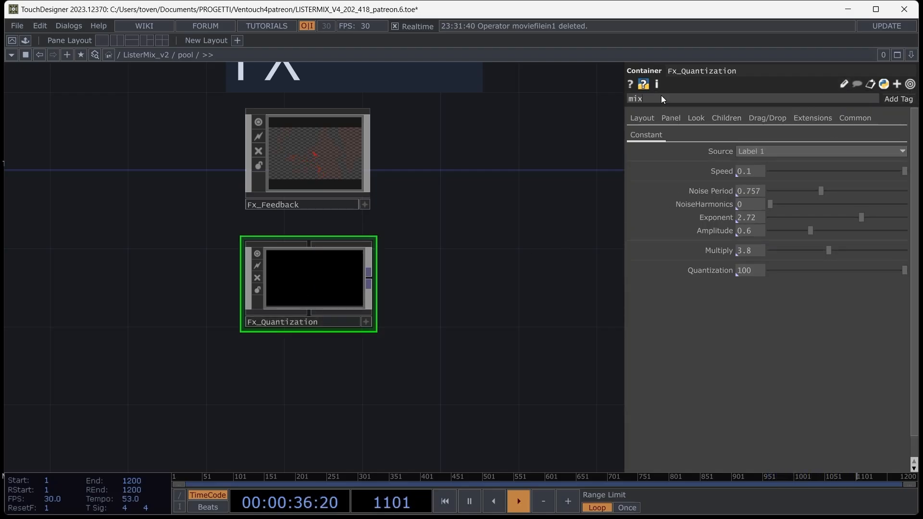
type("mixer")
key("Return")
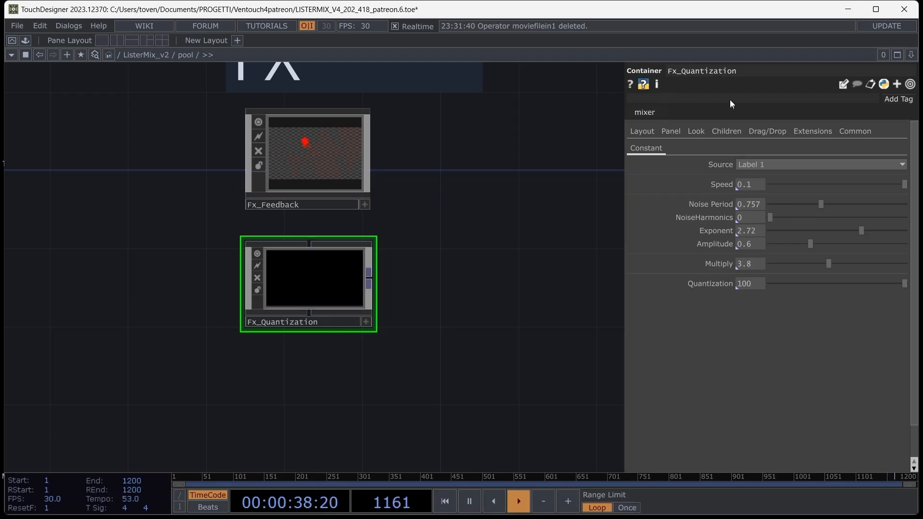
type("preset")
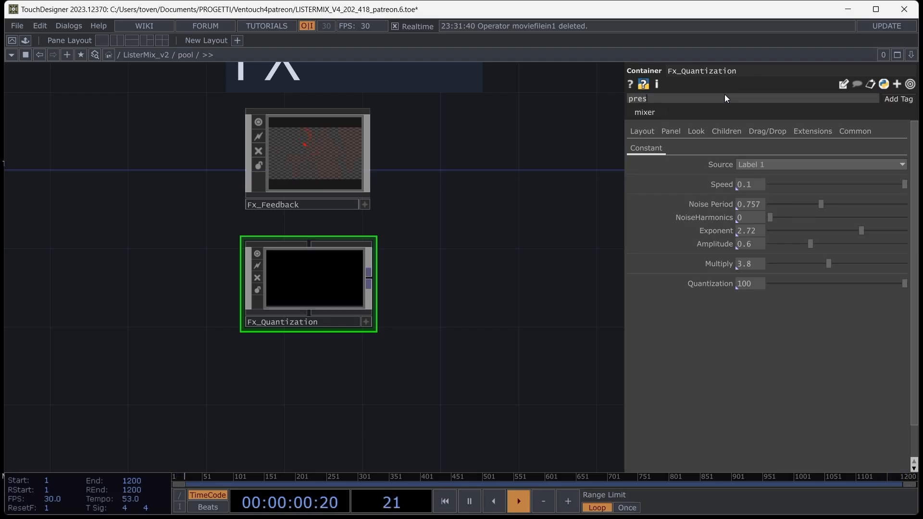
key("Return")
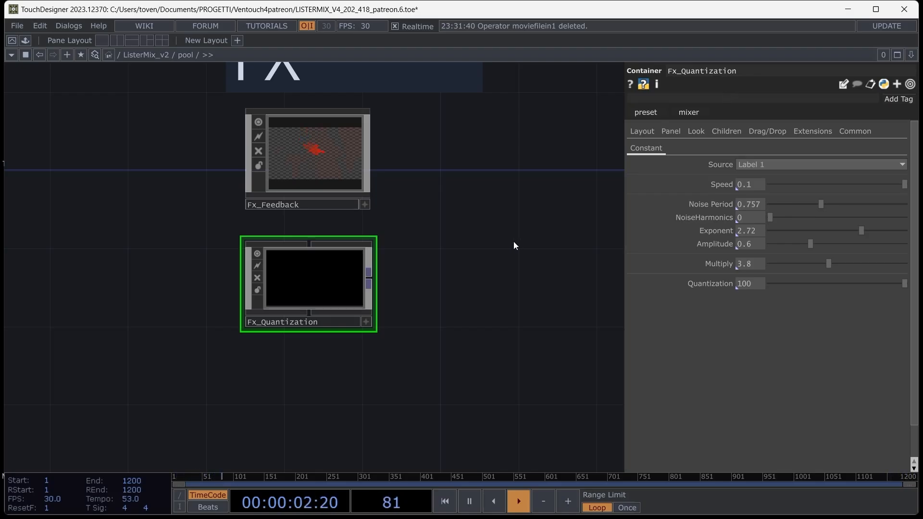
Step: Load Fx_Quantization from the pool into the mixer with opacity 1 and lower its Quantization amount
key("F1")
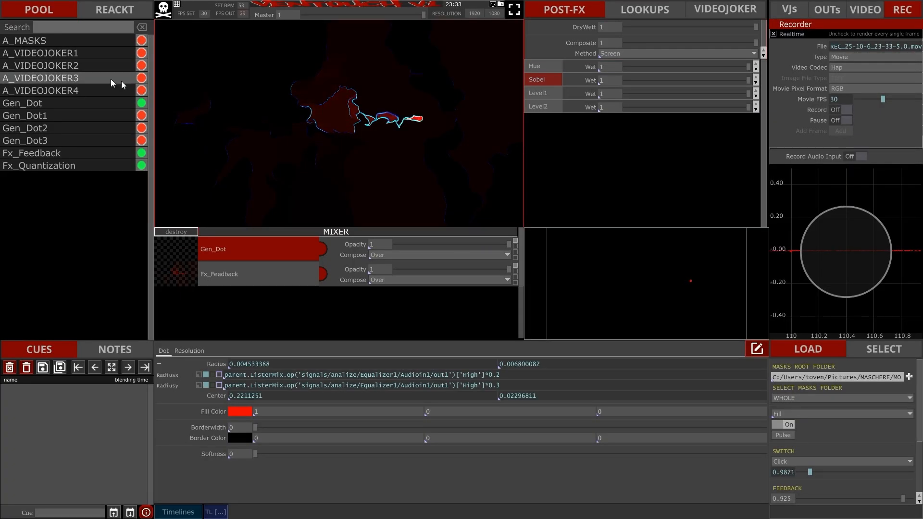
double_click(92, 165)
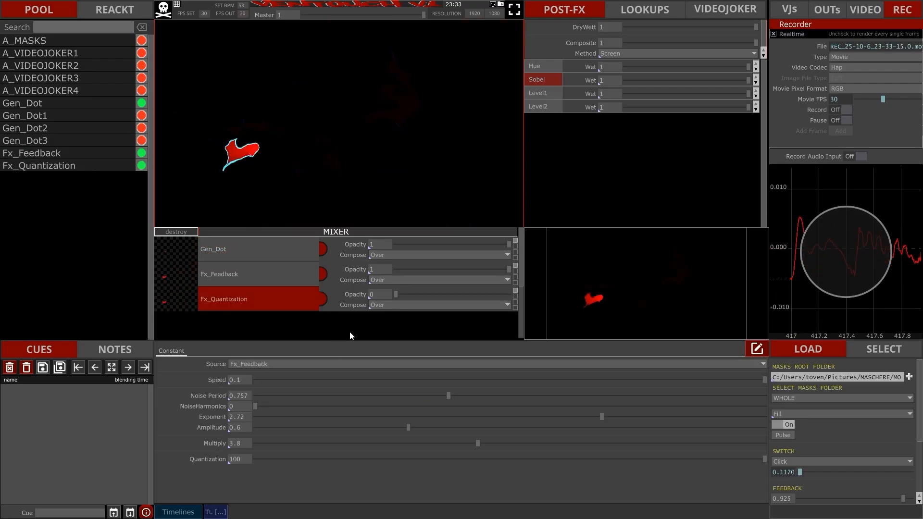
left_click_drag(397, 295, 646, 296)
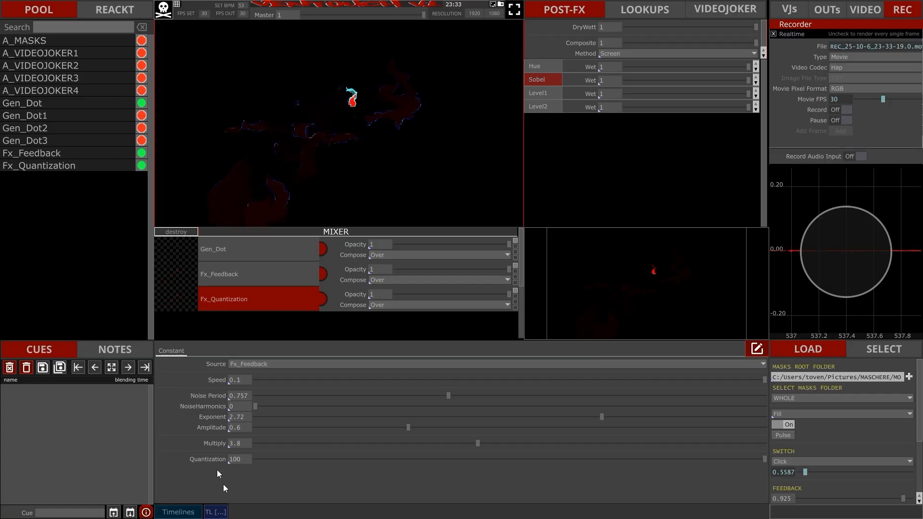
left_click_drag(336, 458, 304, 458)
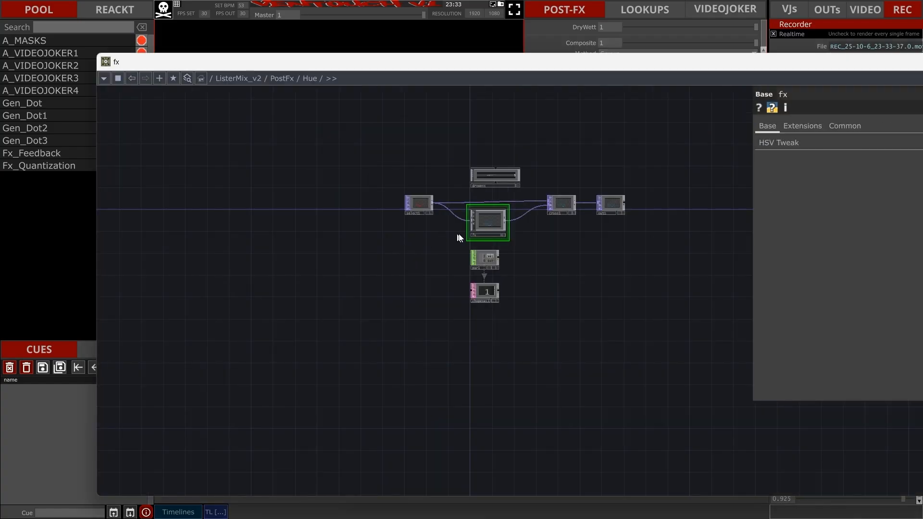
Step: Add the tag preset to the fx Base inside the Hue post effect
left_click_drag(583, 297, 379, 345)
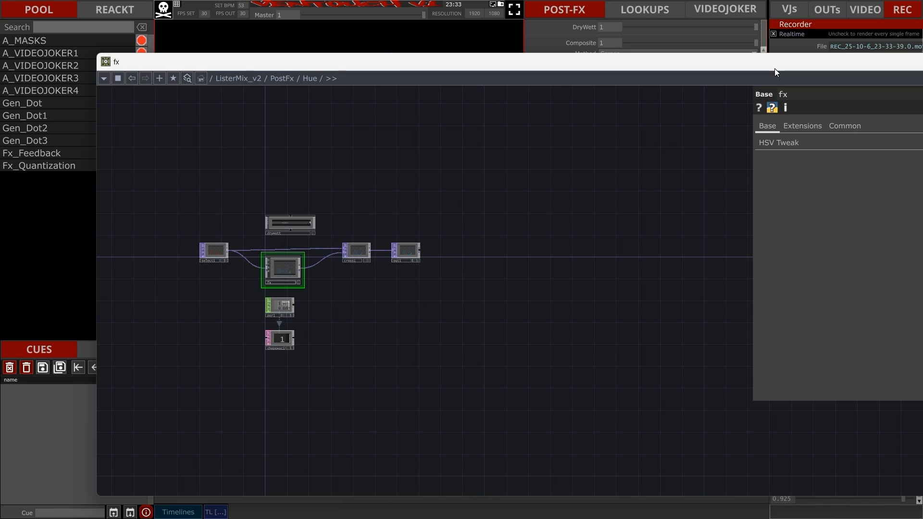
left_click_drag(775, 71, 691, 62)
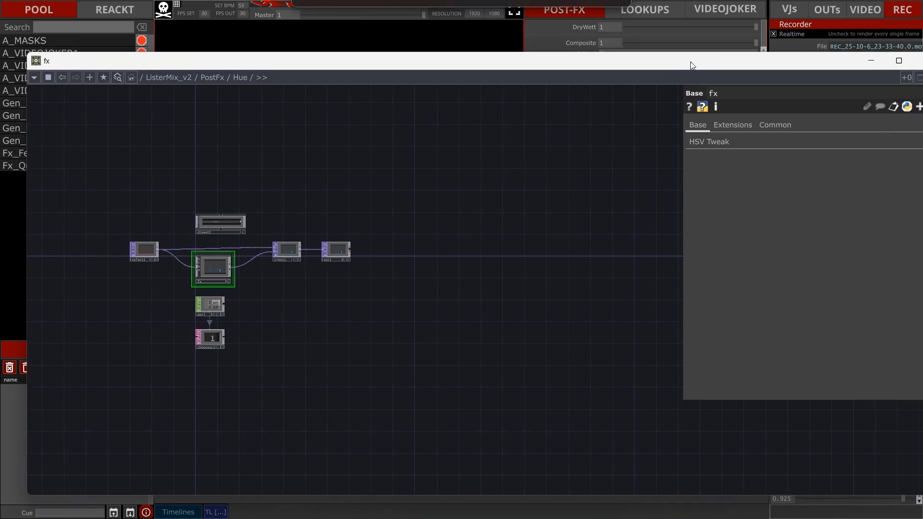
left_click(866, 108)
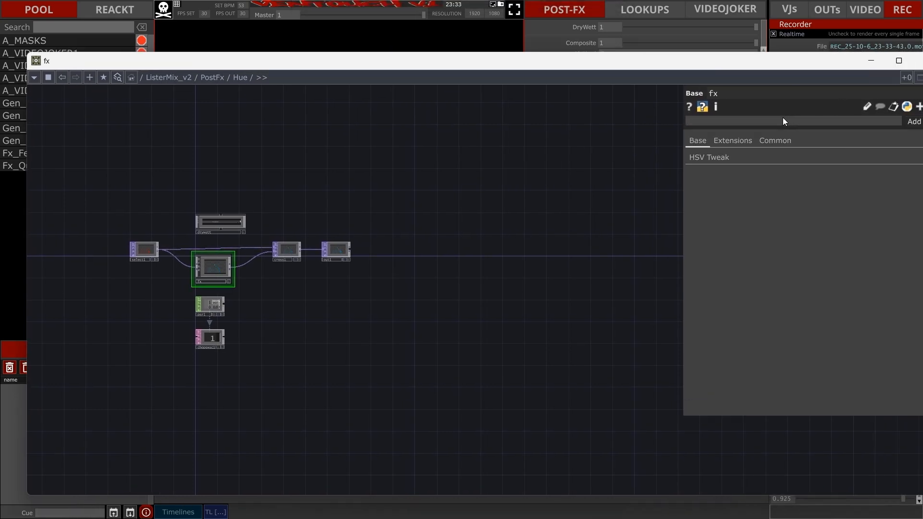
type("preset")
key("Return")
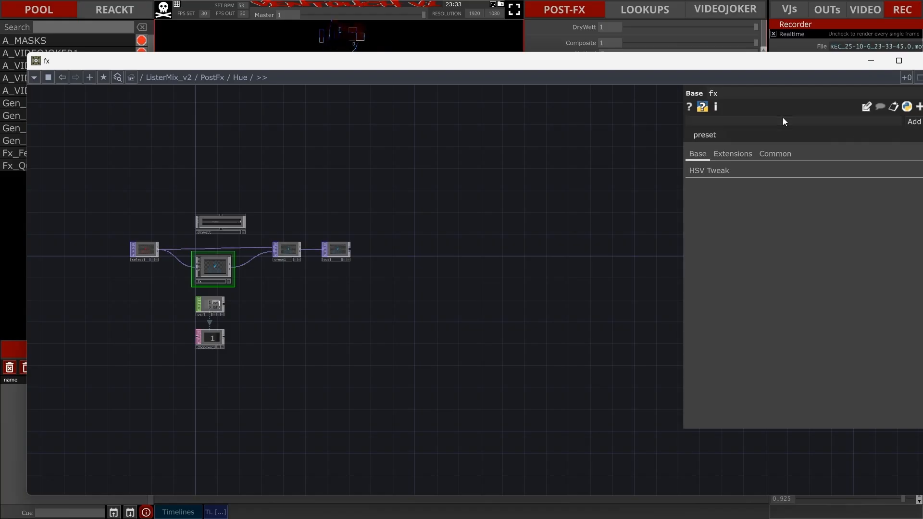
Step: Add the tag preset to the fx Base inside the Sobel post effect and return to the ListerMix_v2 network
key("u")
key("i")
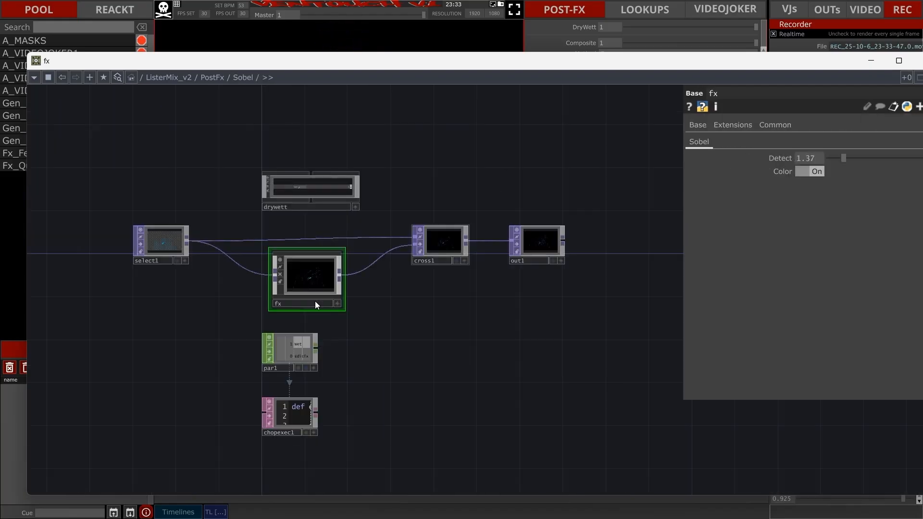
left_click(317, 278)
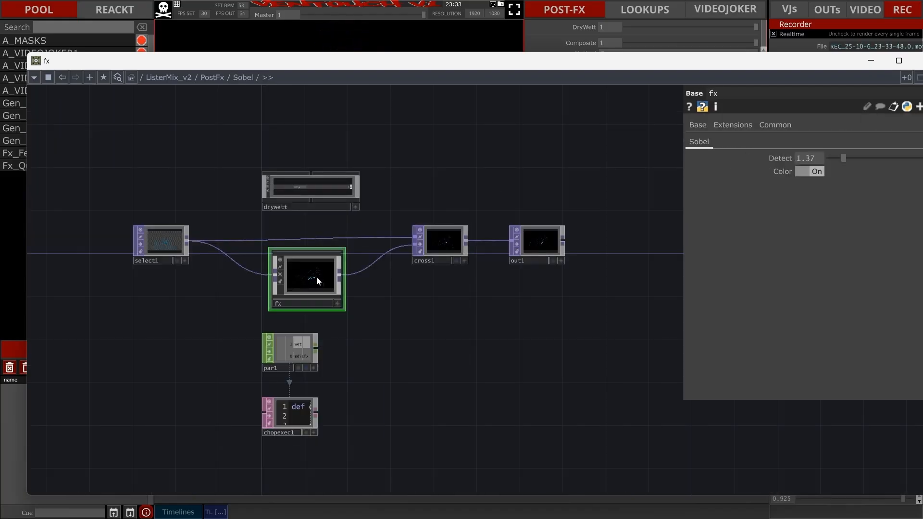
left_click(865, 105)
type("pr")
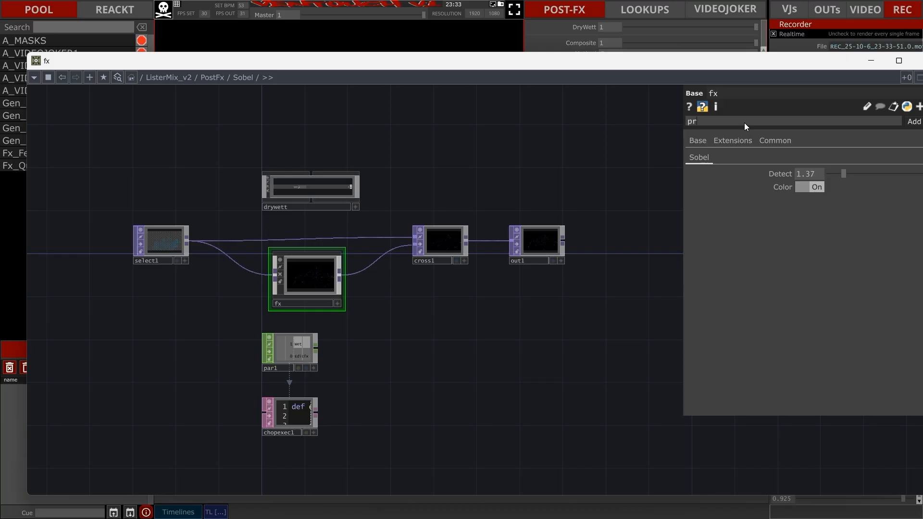
type("eset")
key("Return")
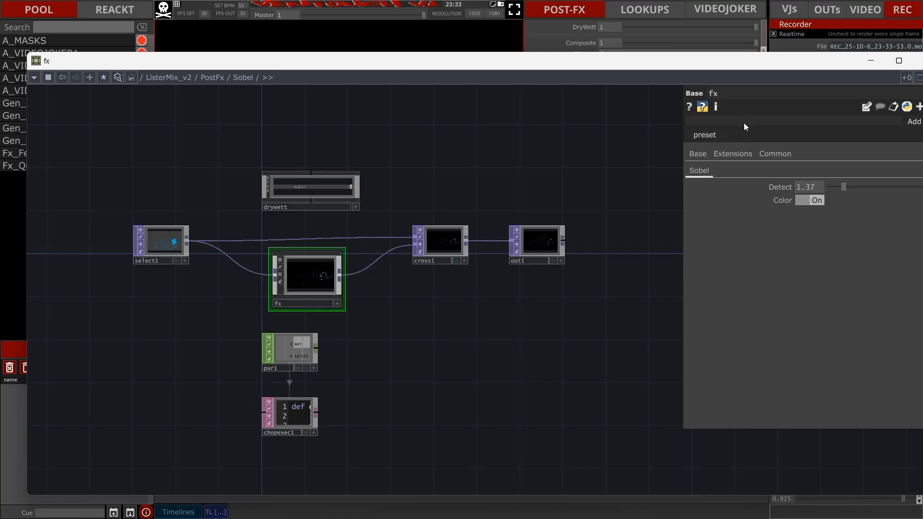
key("u")
key("u")
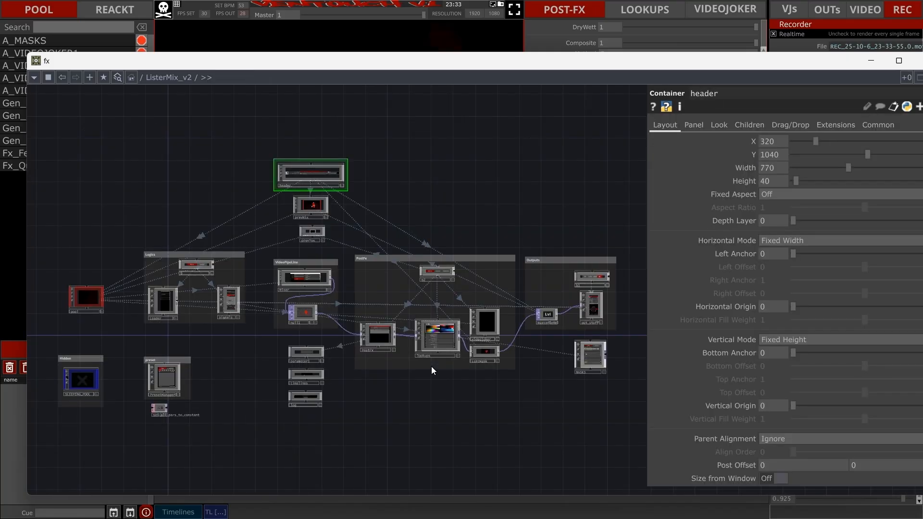